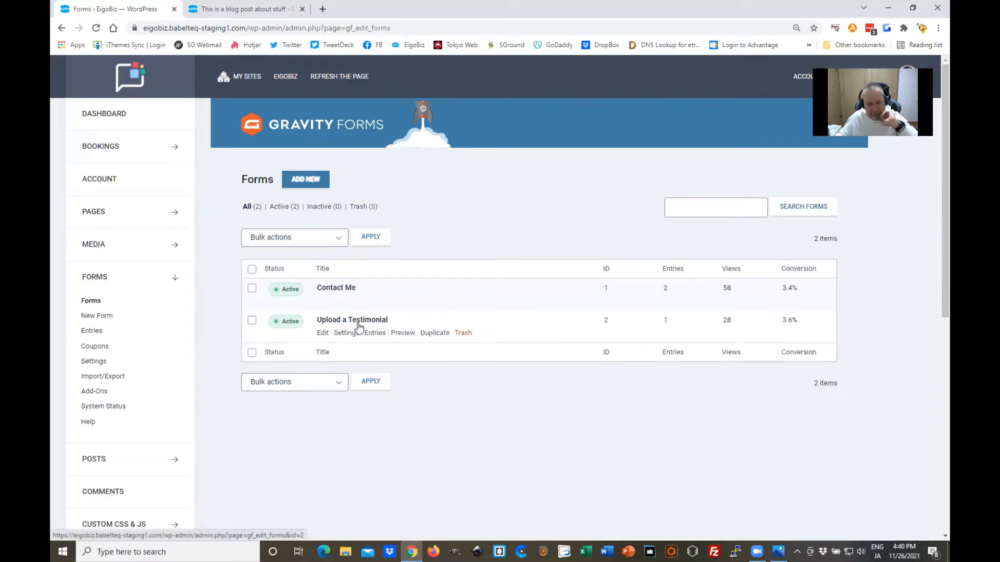
- Duplicate the Contact Me form and open the copy in the form editor
mouse_move(345, 300)
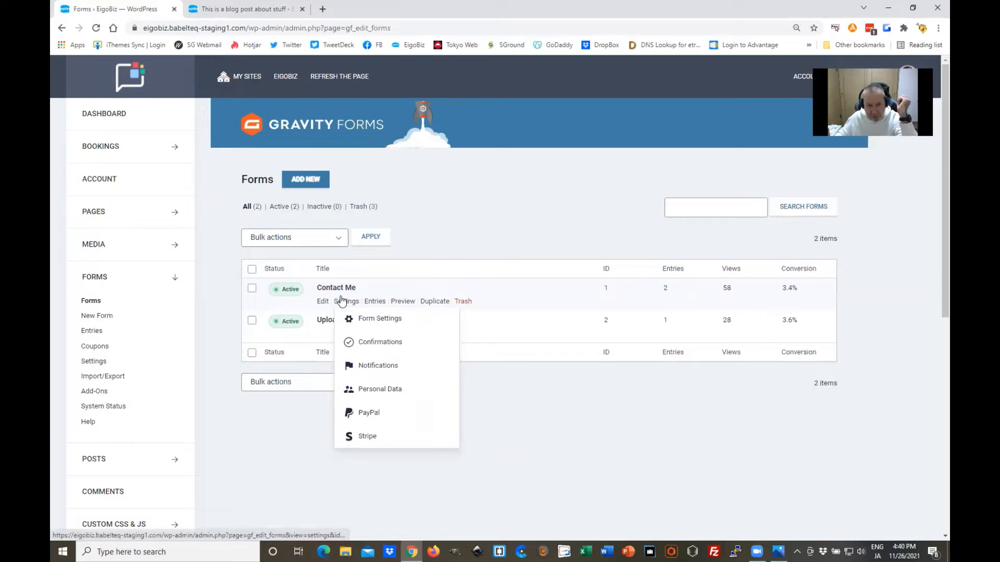
left_click(435, 303)
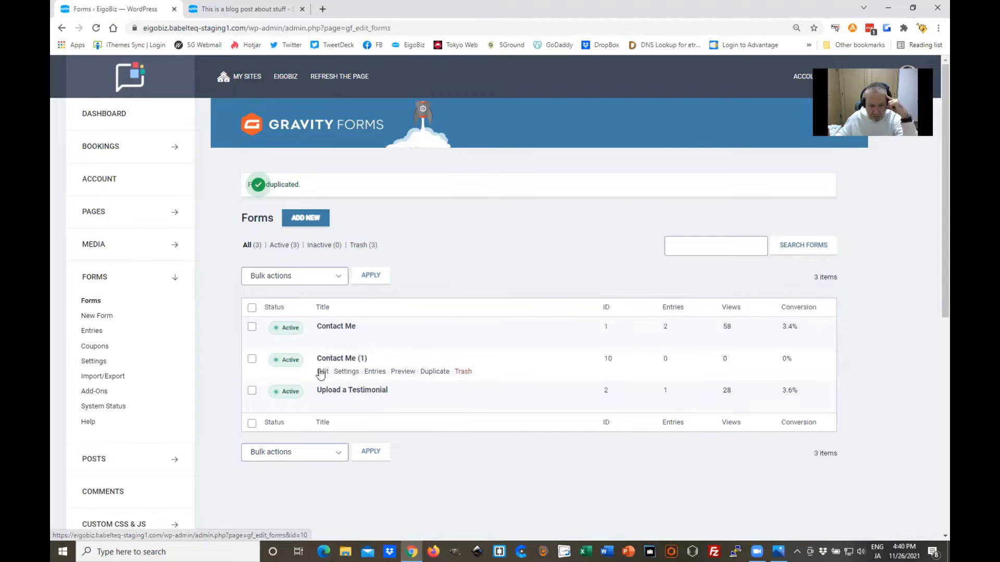
left_click(326, 375)
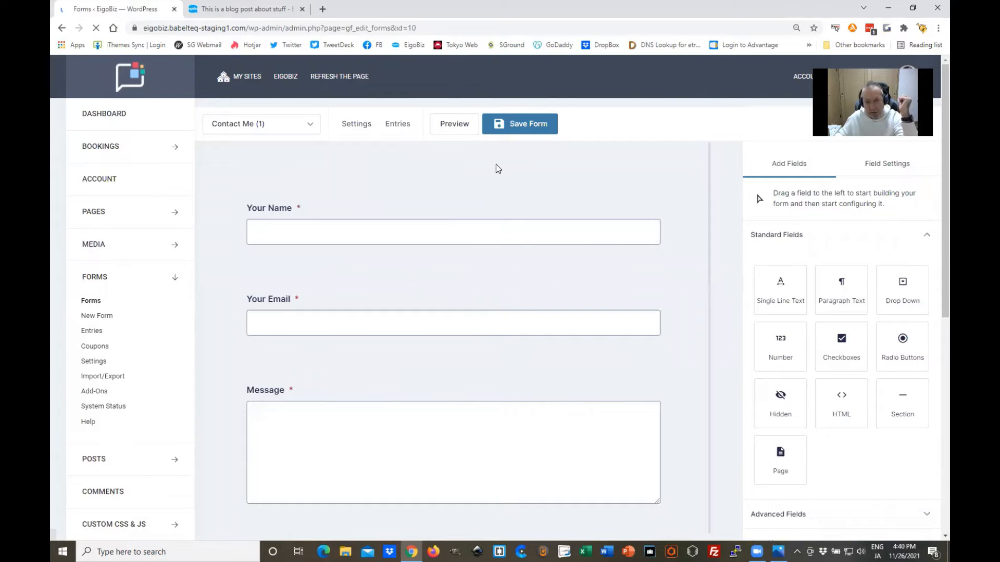
- Set the copied form's title to "Pre-Trial Lesson Form" in its form settings
mouse_move(354, 124)
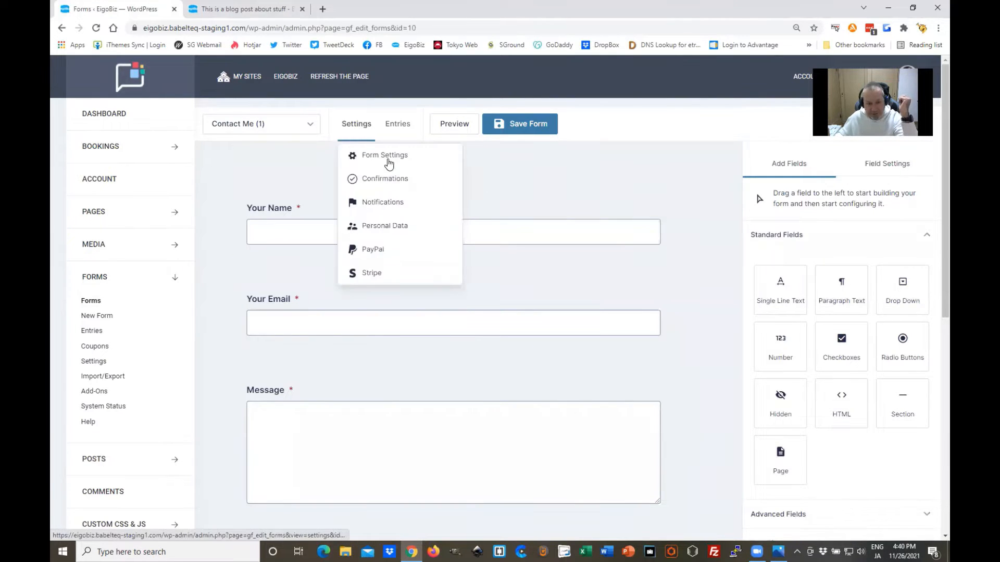
left_click(388, 163)
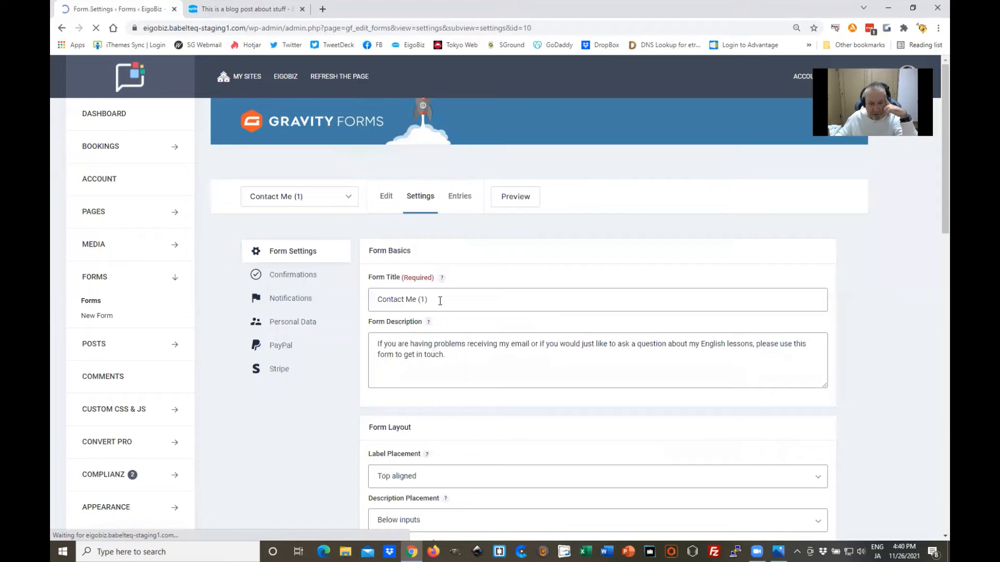
left_click_drag(429, 300, 375, 300)
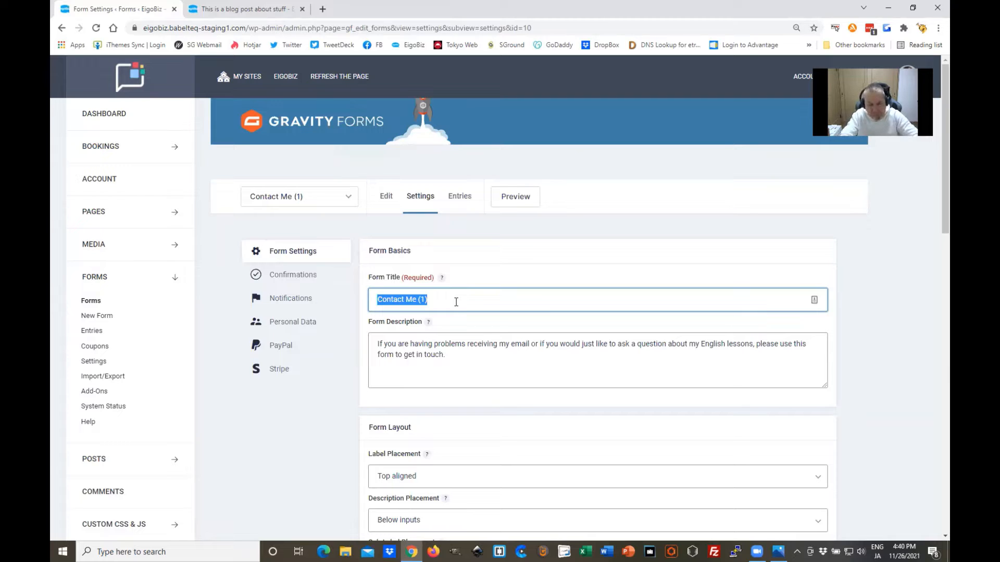
type("Pre")
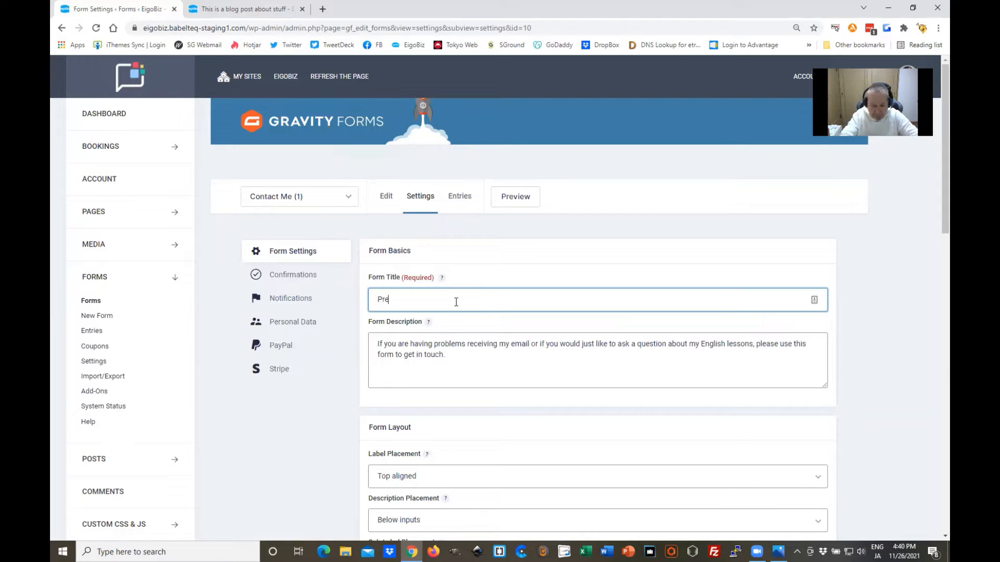
type("-T")
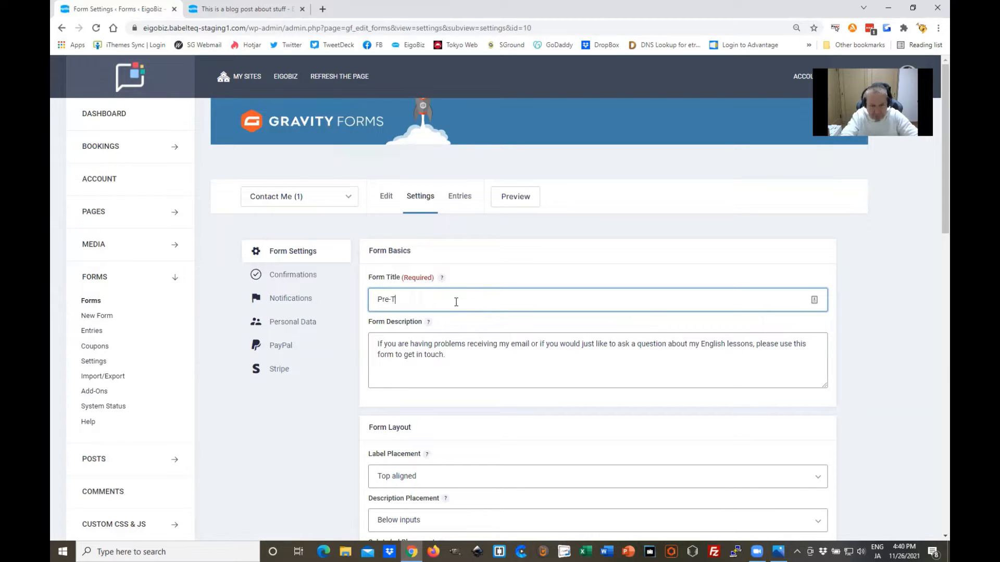
type("rial Lesso")
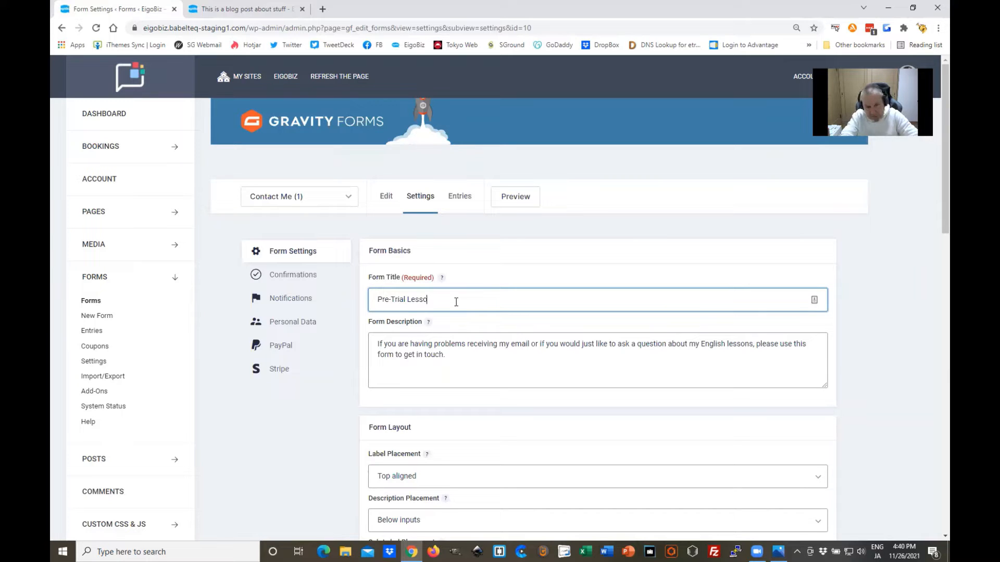
type("n")
type("Form")
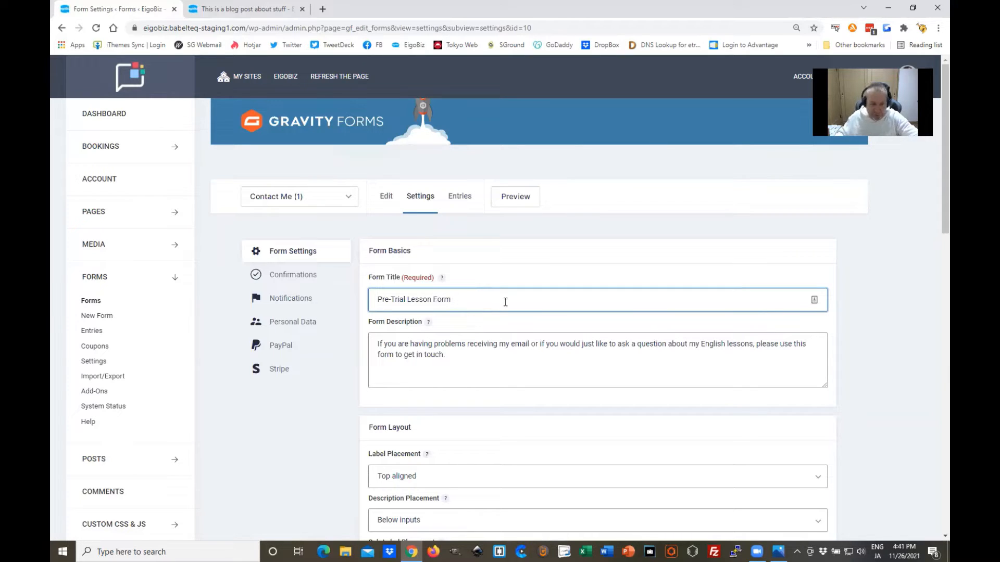
- Replace the form description with "Please fill in some simple information and upload a 2 minute MP3 file of yourself speaking in English."
left_click(453, 359)
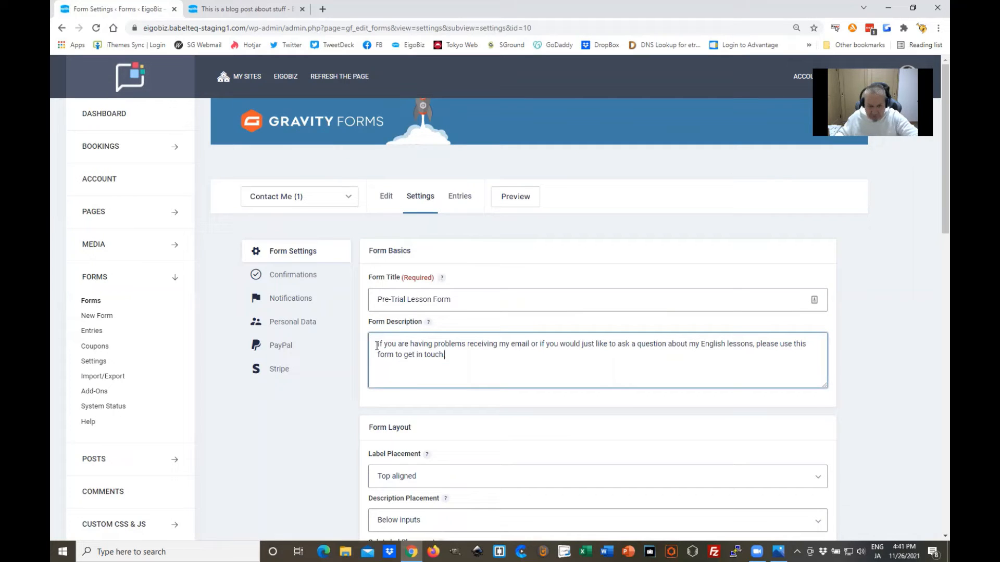
key("ctrl+a")
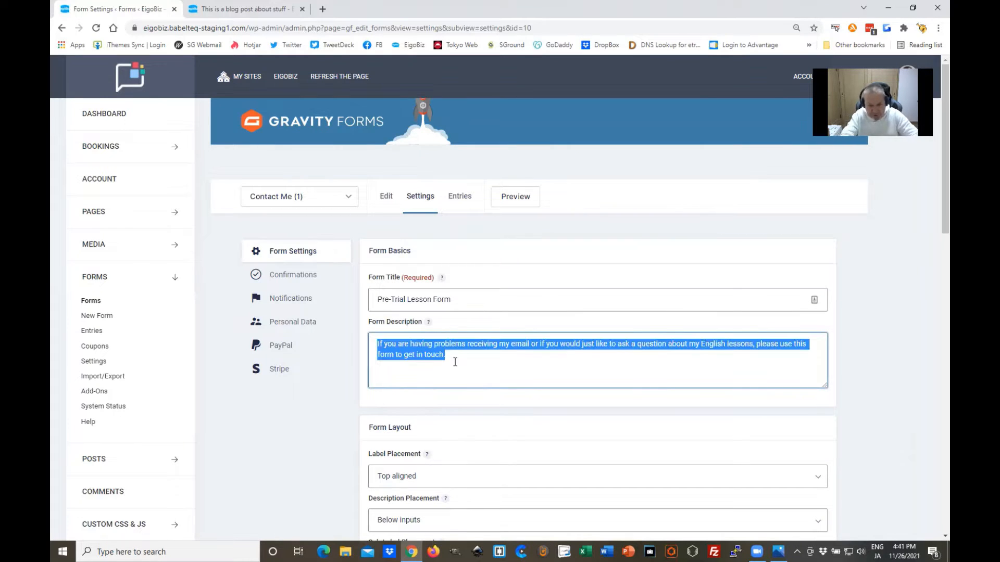
type("Please")
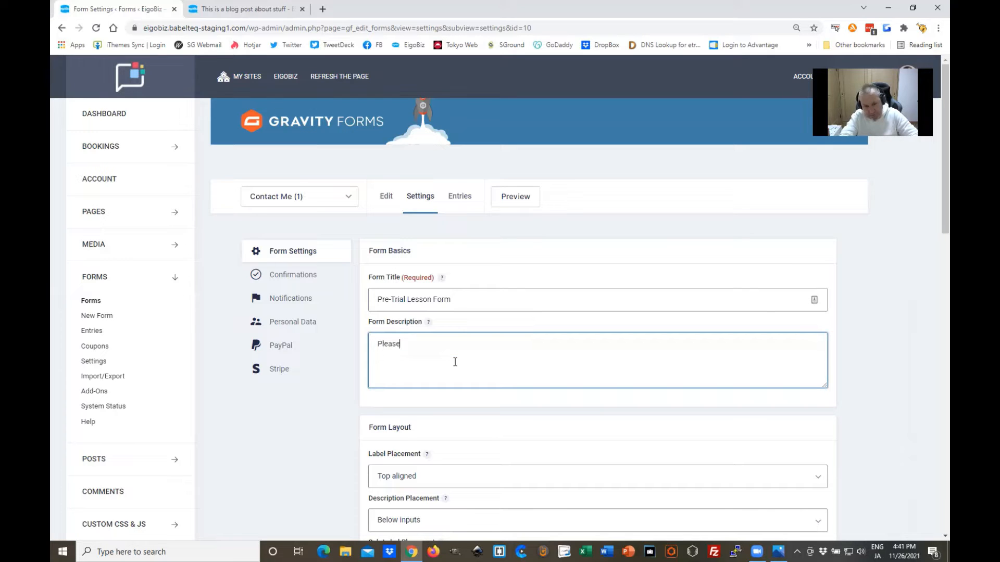
type(" fill in ")
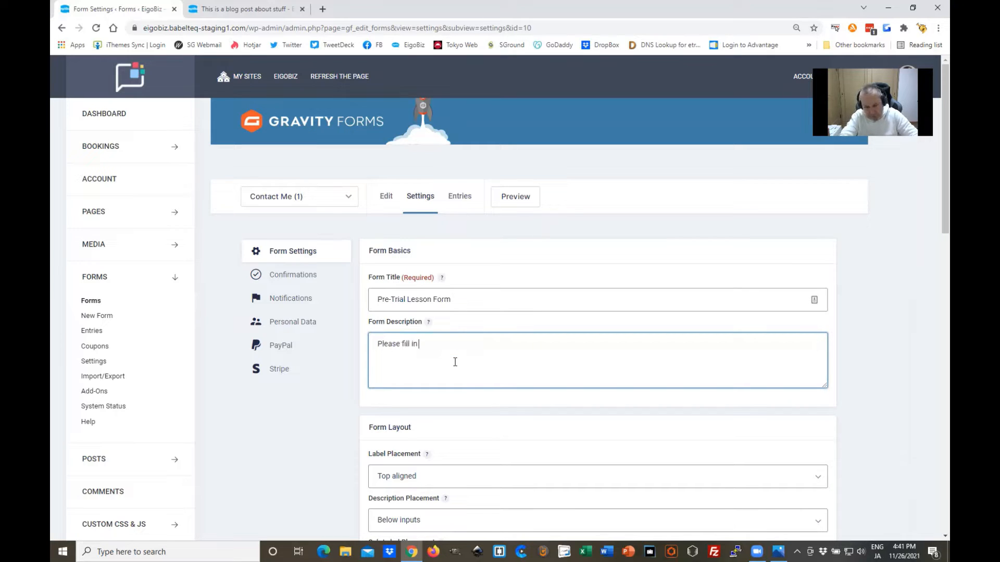
type("some simp")
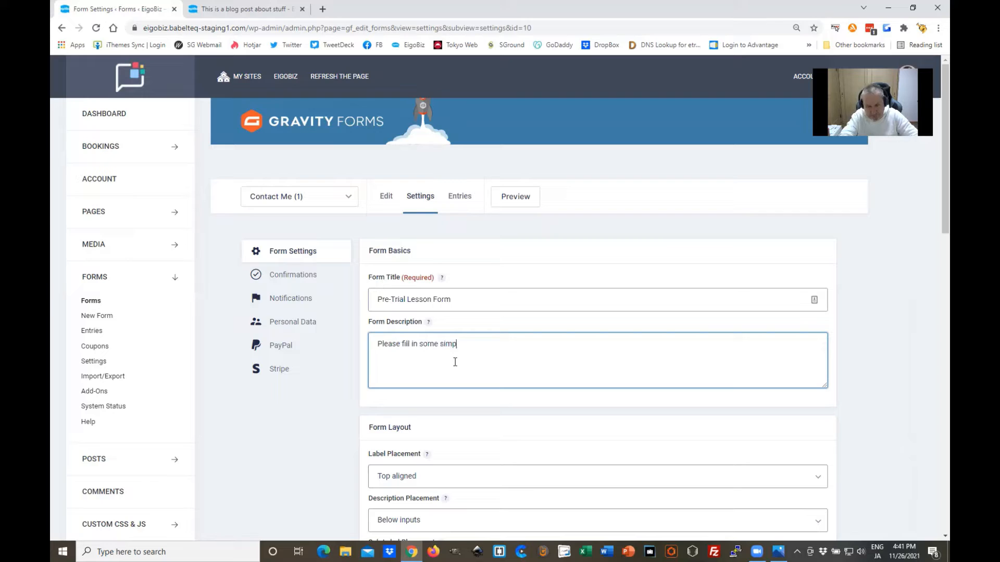
type("le information and upload")
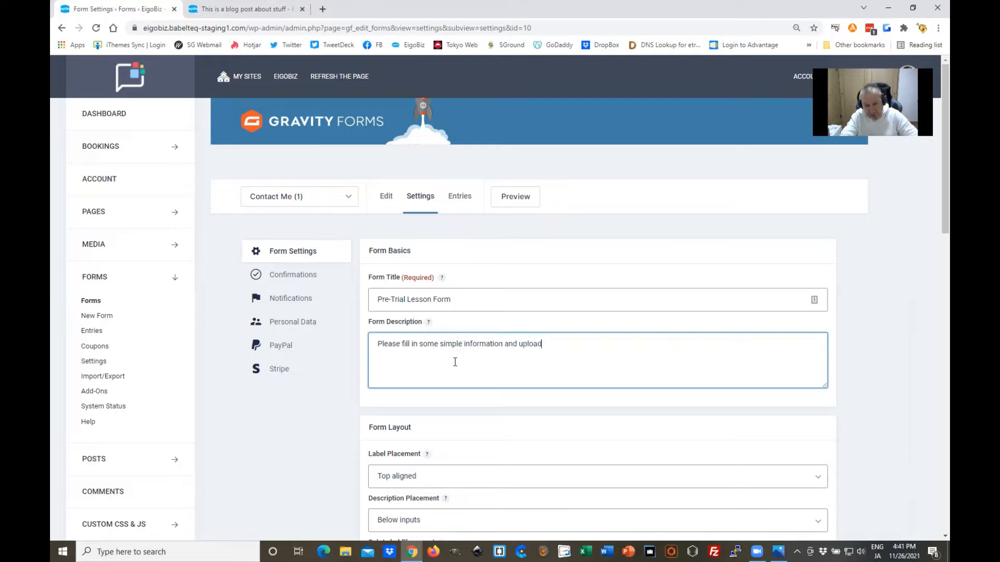
type(" a 2")
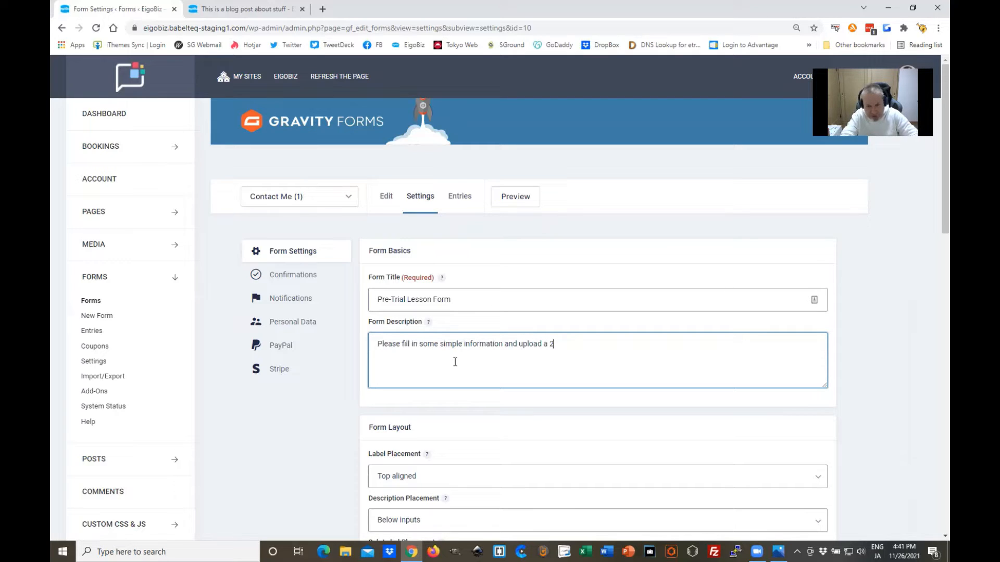
type(" minute MP3")
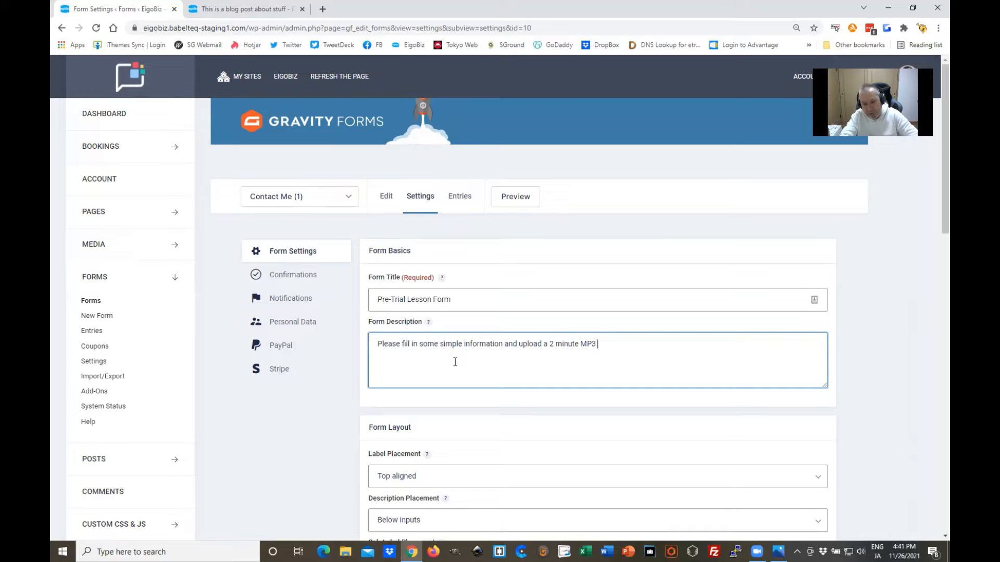
type(" file of yourself ")
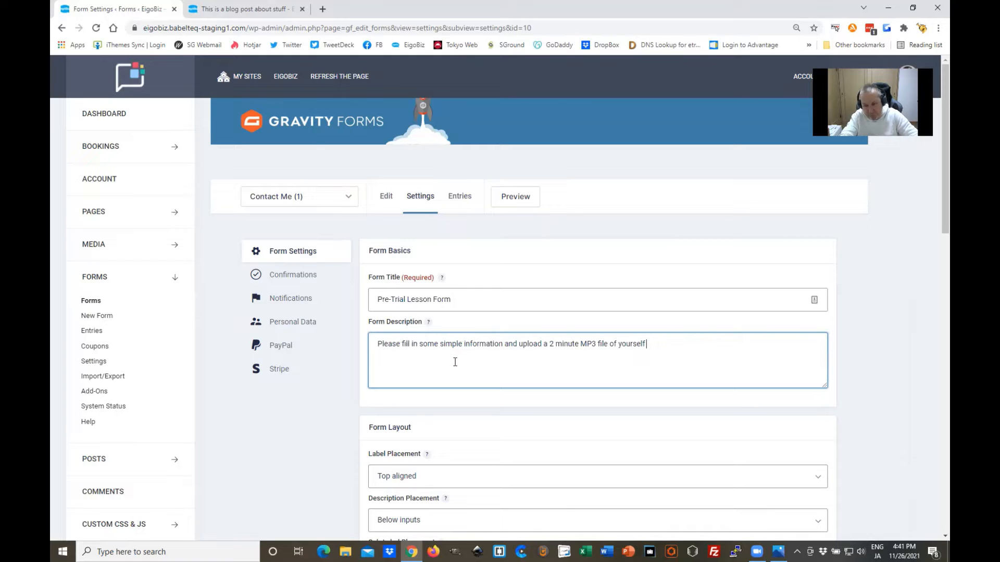
type("spea")
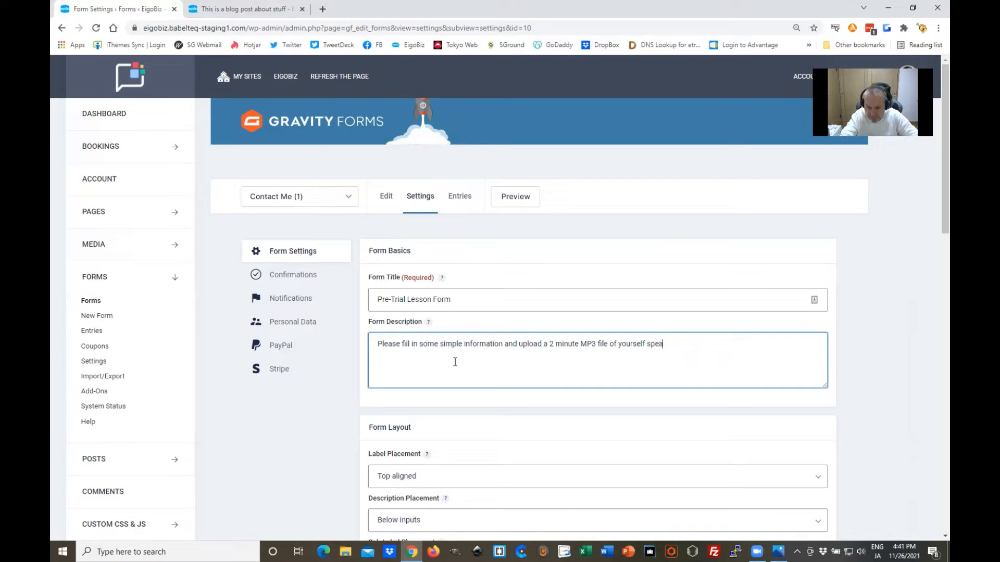
type("king in English.")
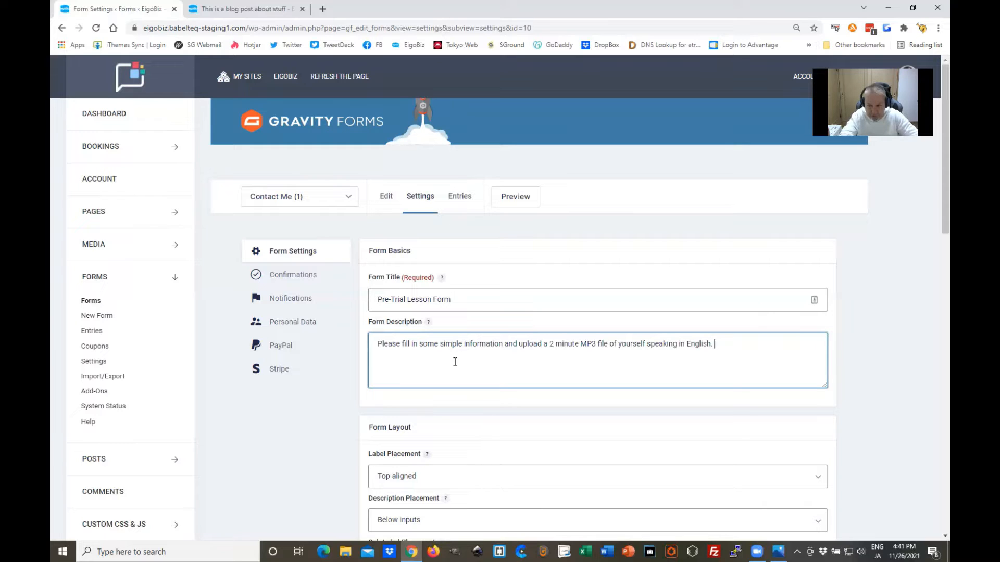
- Append the sentence "You can tell me about your favorite hobby." to the form description
type(" You")
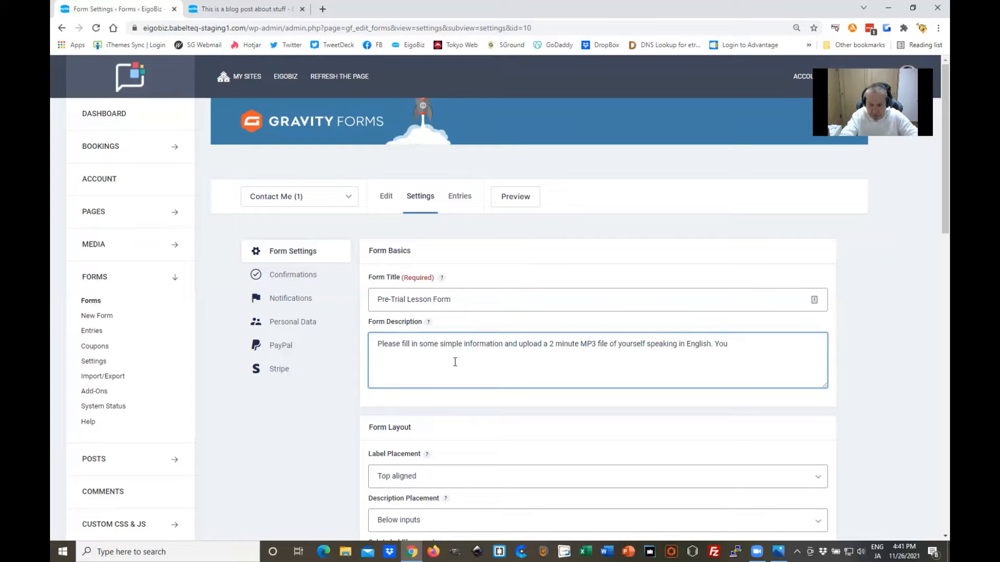
type(" can t")
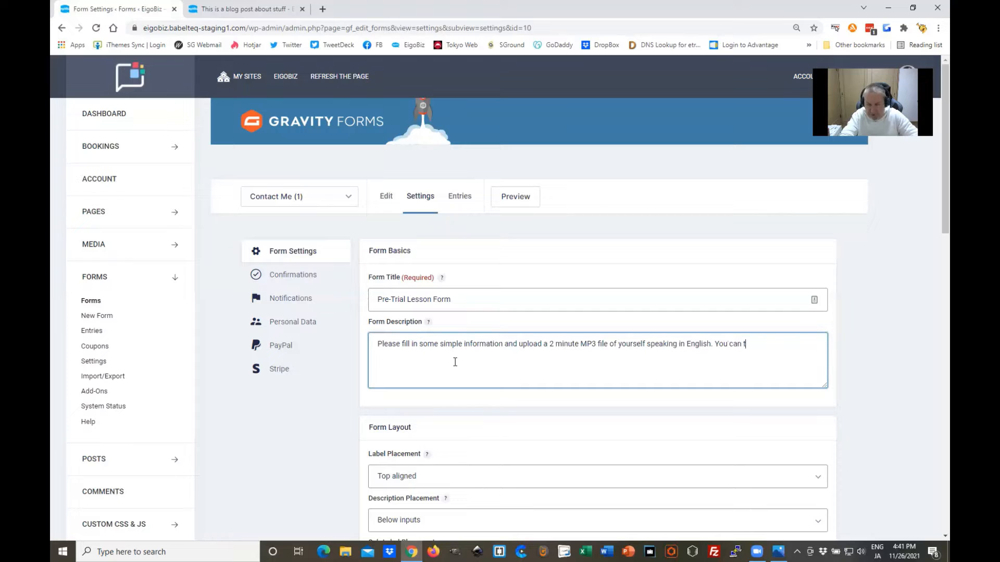
type("ell me about your")
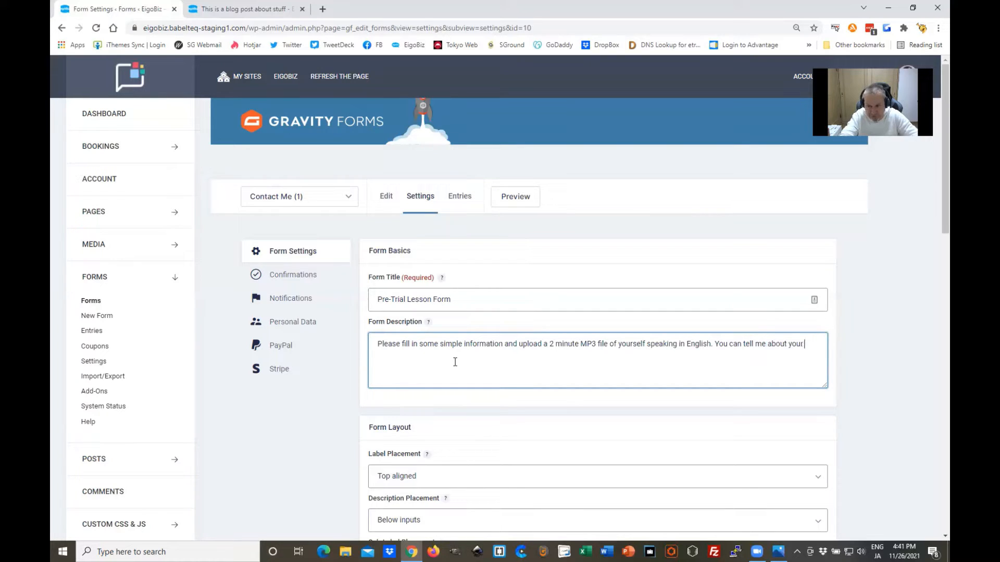
type(" favorite ho")
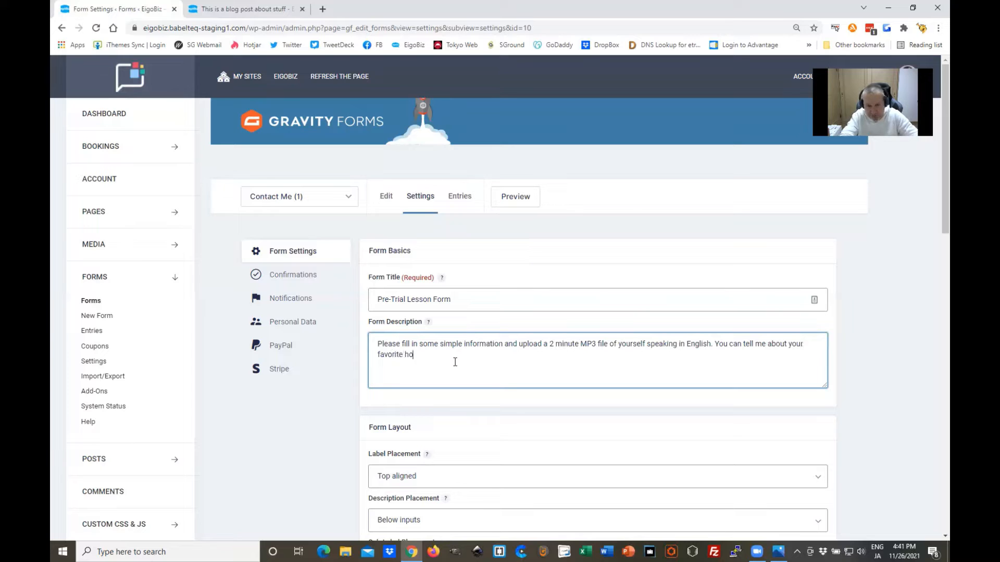
type("bby.")
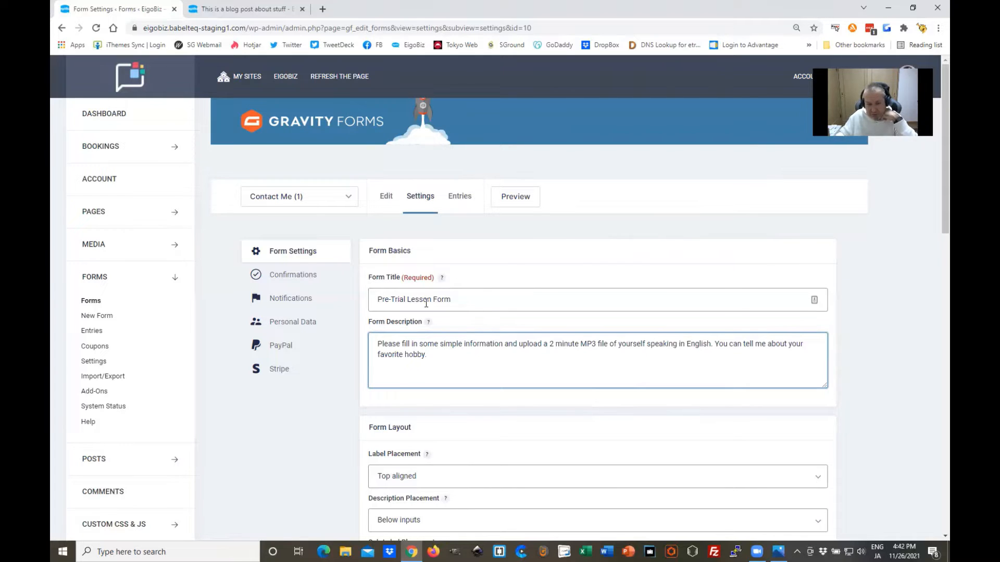
- Examine the form's layout, button, save-and-continue and restriction settings
scroll(430, 301, "down", 1)
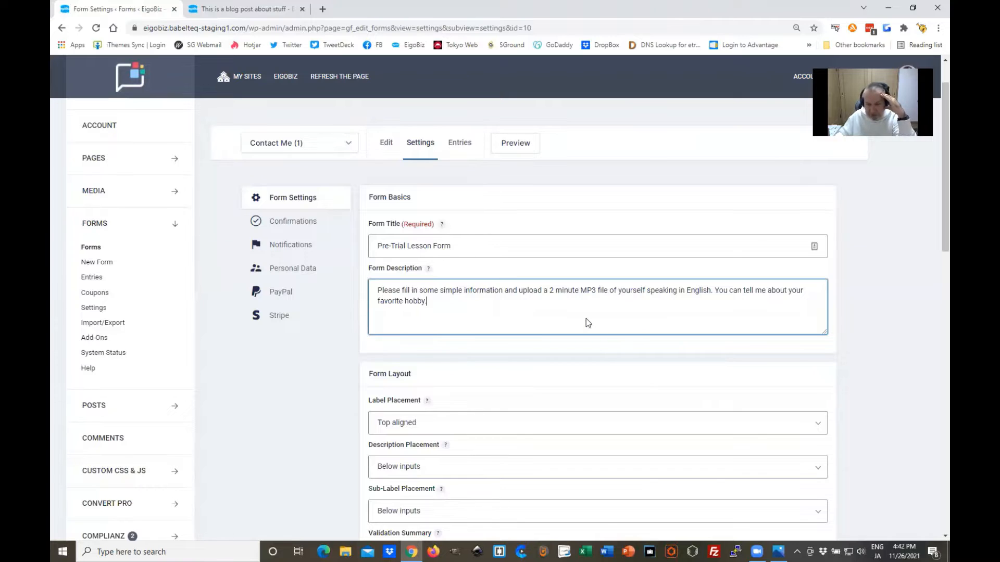
scroll(586, 318, "down", 1)
scroll(532, 296, "down", 1)
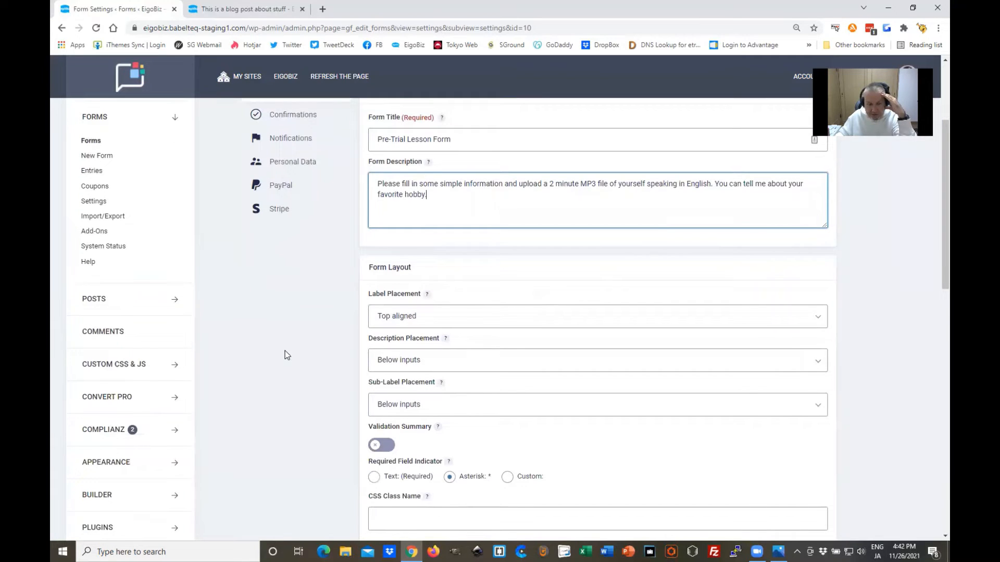
scroll(269, 292, "down", 1)
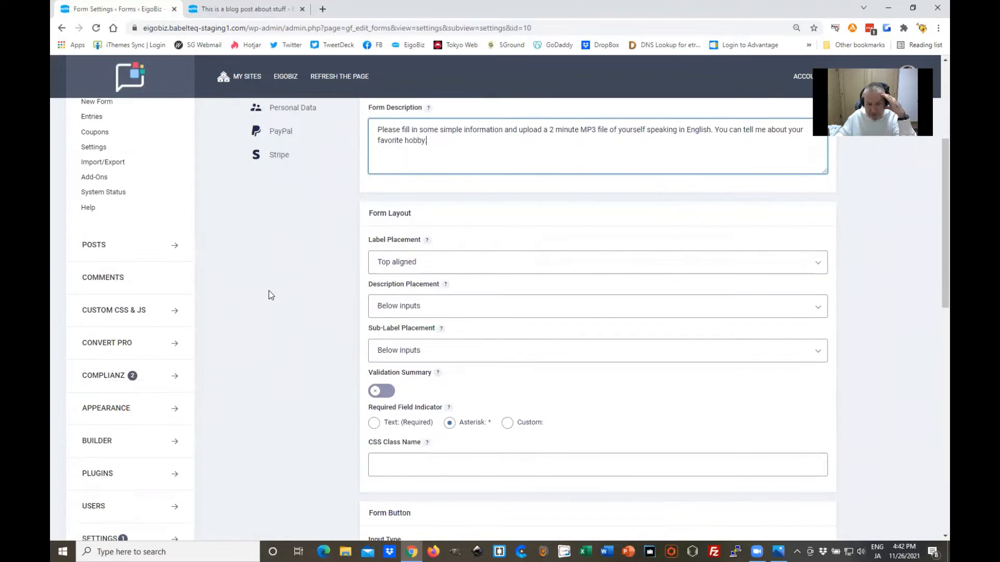
scroll(268, 292, "down", 3)
scroll(266, 293, "down", 4)
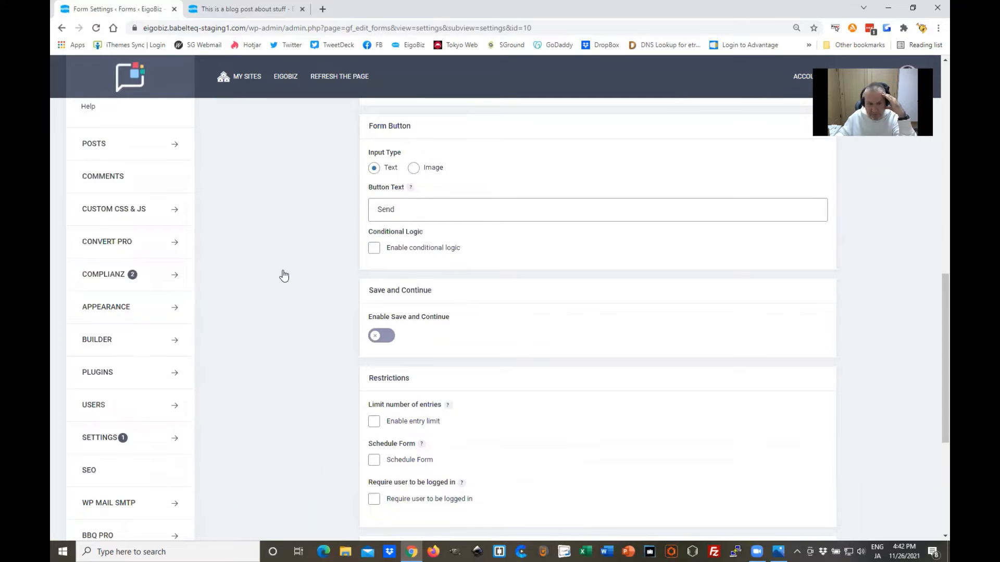
scroll(302, 268, "up", 11)
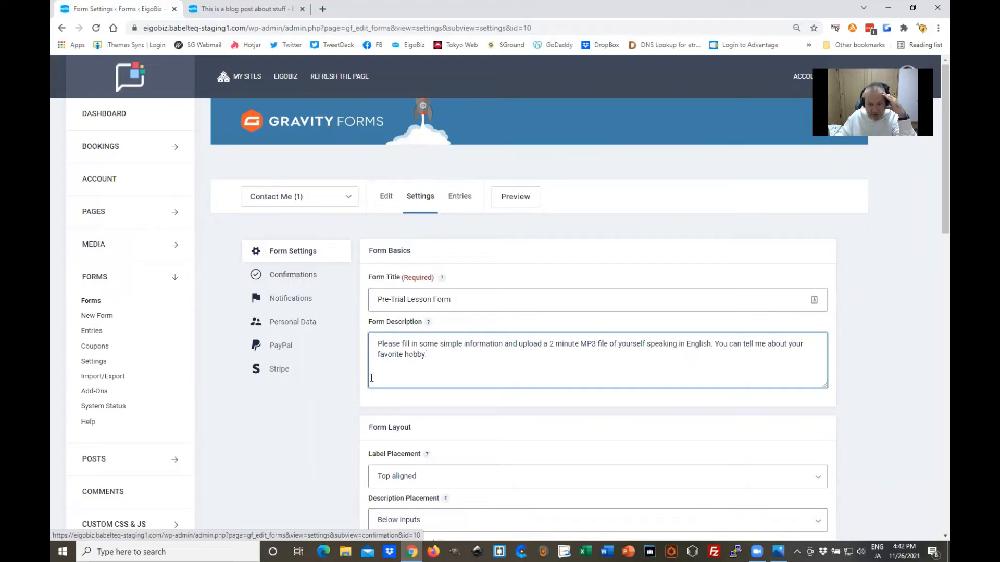
scroll(338, 337, "down", 10)
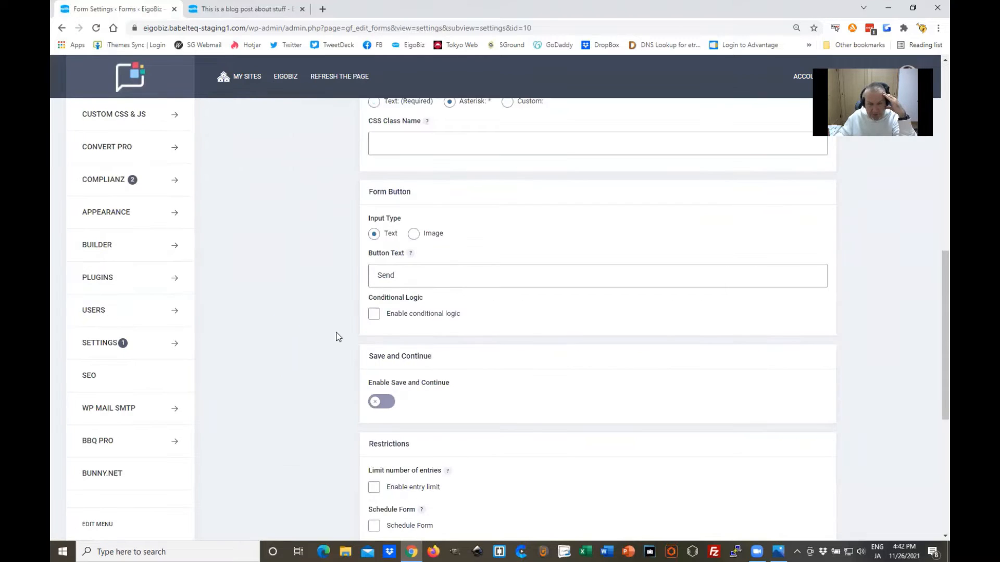
scroll(289, 171, "up", 8)
- Save the form settings with the new title and description
left_click(293, 167)
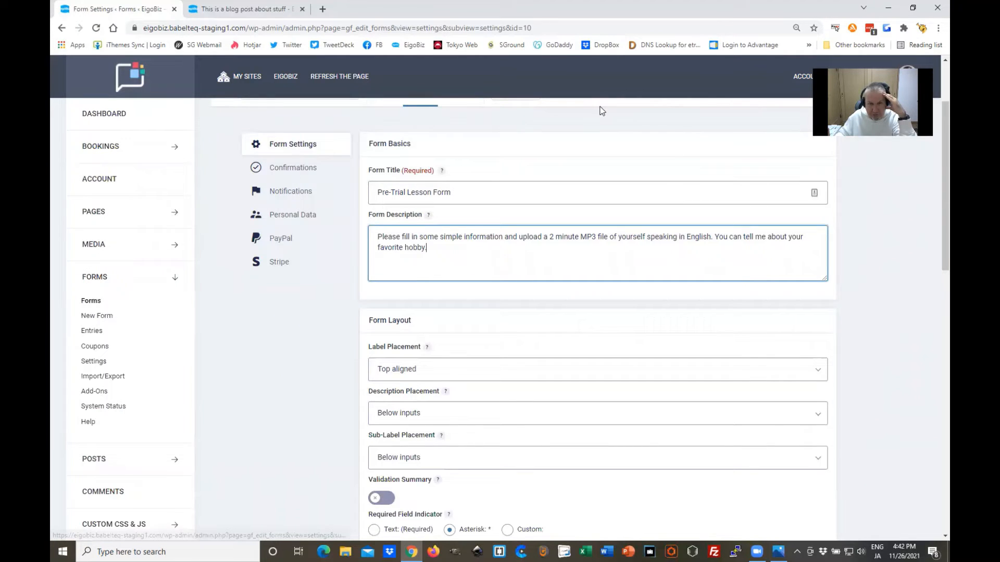
left_click(593, 88)
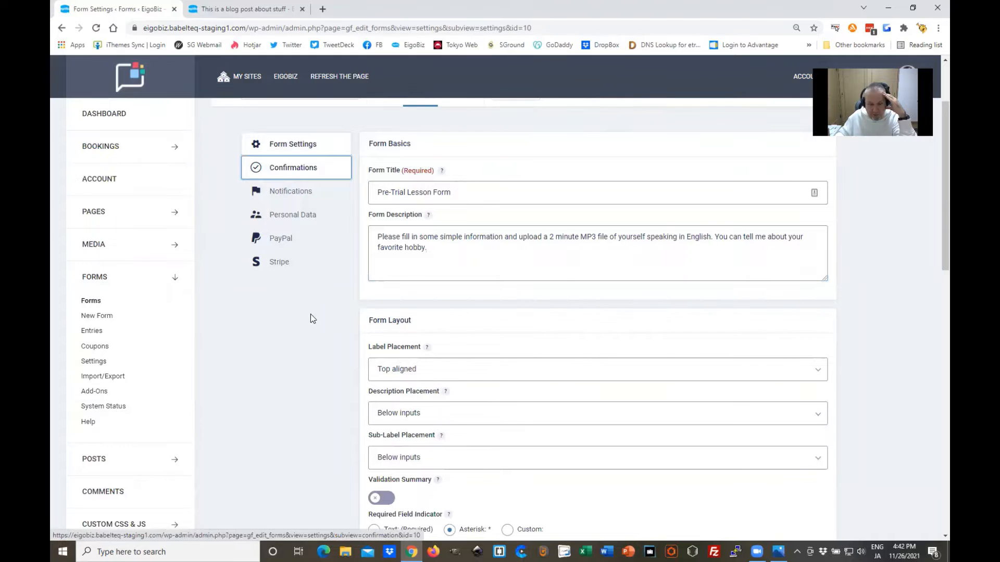
scroll(311, 314, "down", 15)
scroll(375, 396, "down", 2)
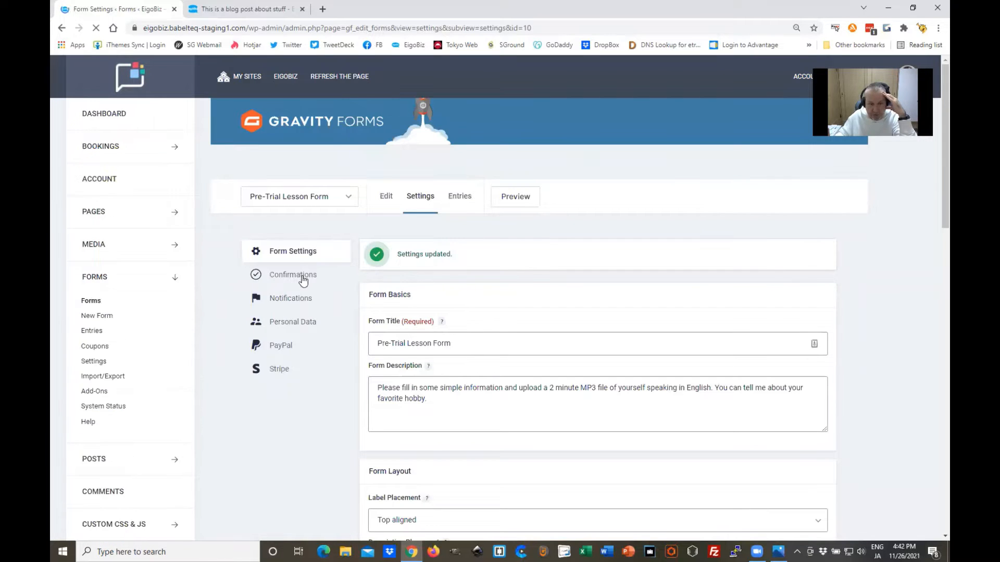
- Examine the form's default confirmation message and its list of notifications
left_click(301, 277)
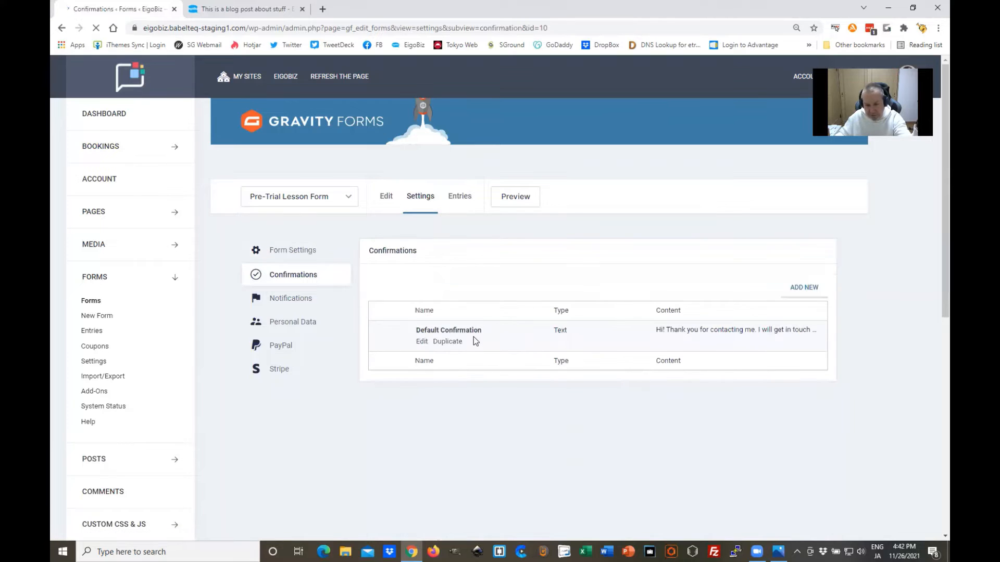
left_click(421, 341)
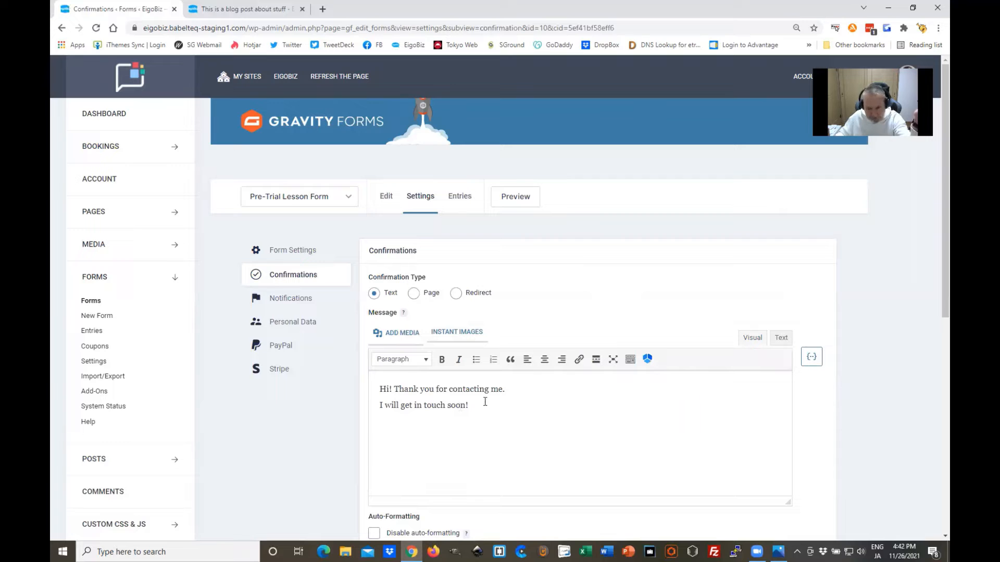
scroll(532, 404, "down", 3)
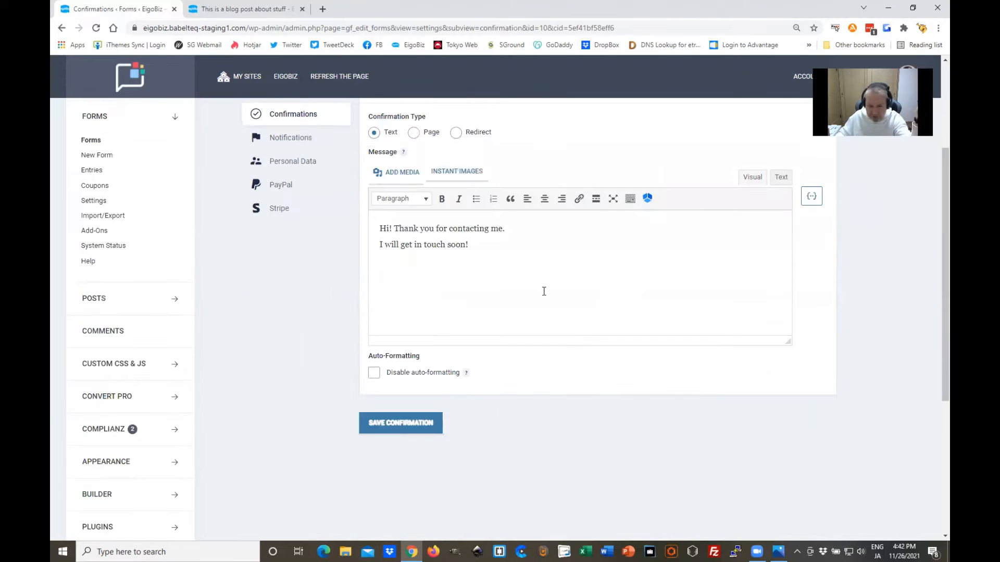
scroll(520, 312, "up", 1)
scroll(281, 299, "up", 2)
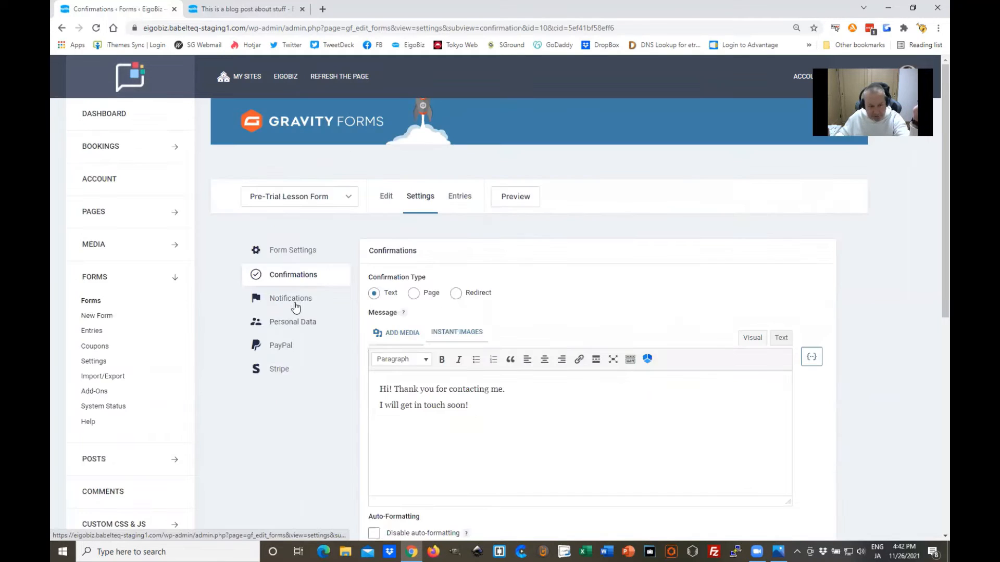
left_click(295, 304)
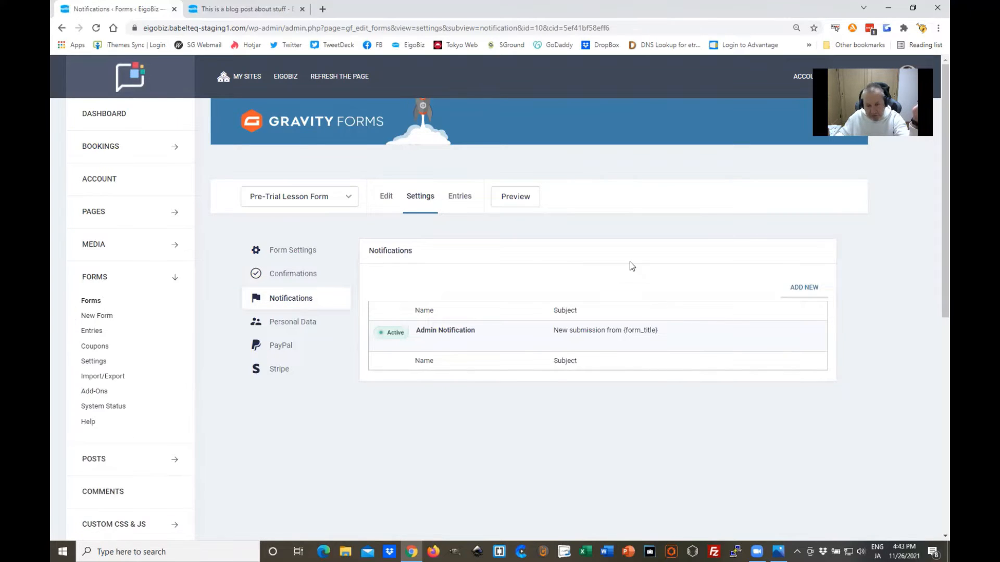
mouse_move(437, 338)
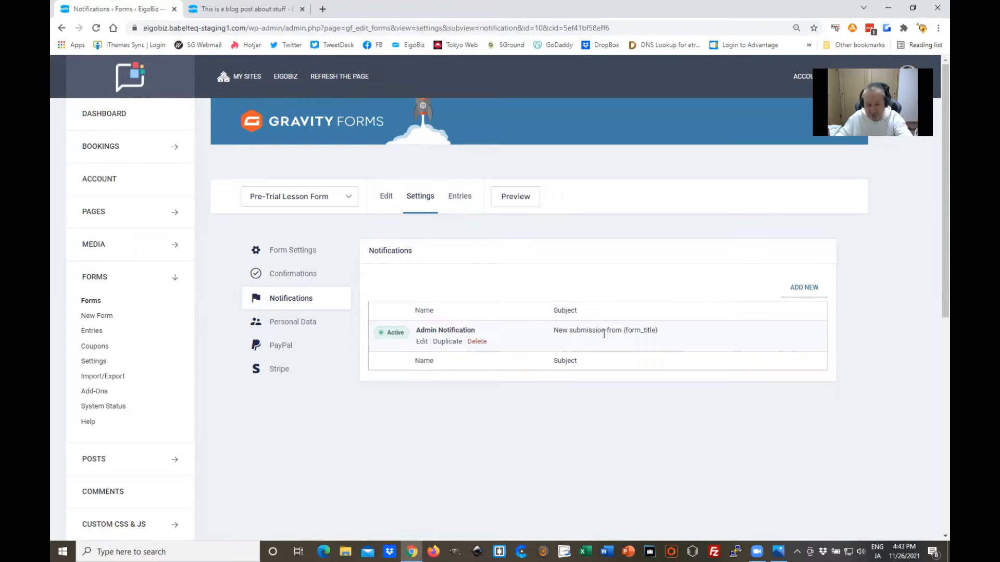
- Set the personal data retention policy to delete entries permanently and automatically, accepting the warning
left_click(299, 323)
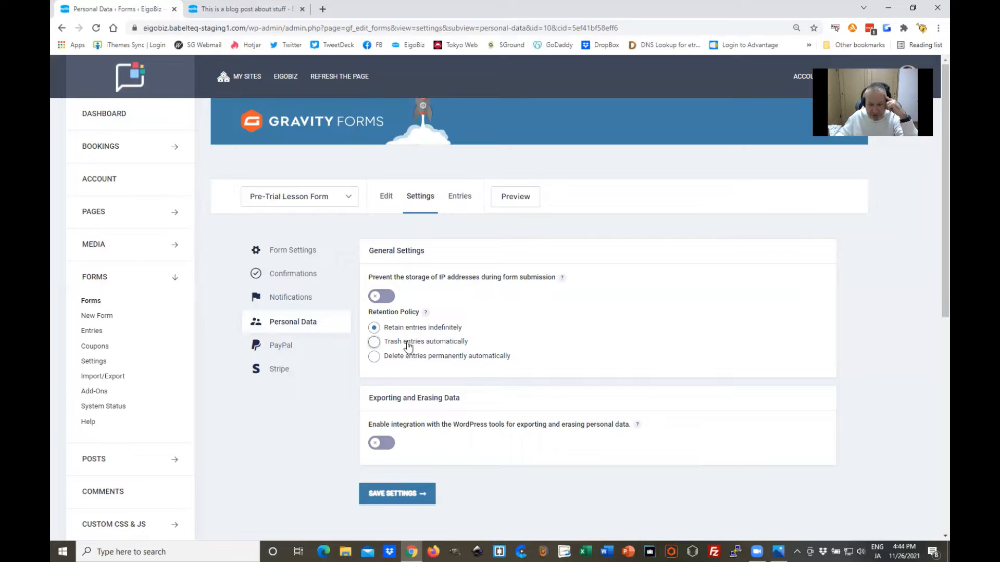
left_click(374, 357)
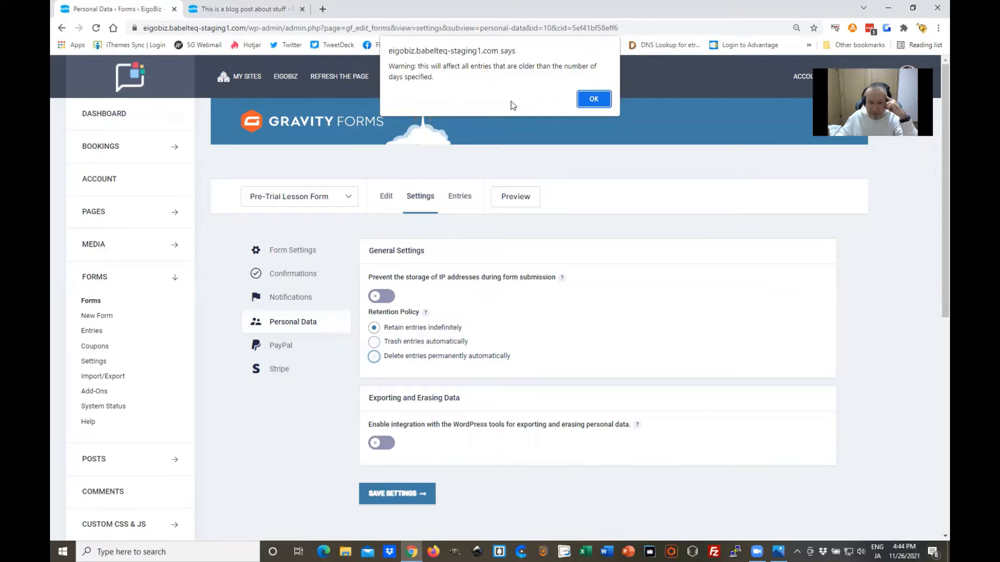
left_click(592, 98)
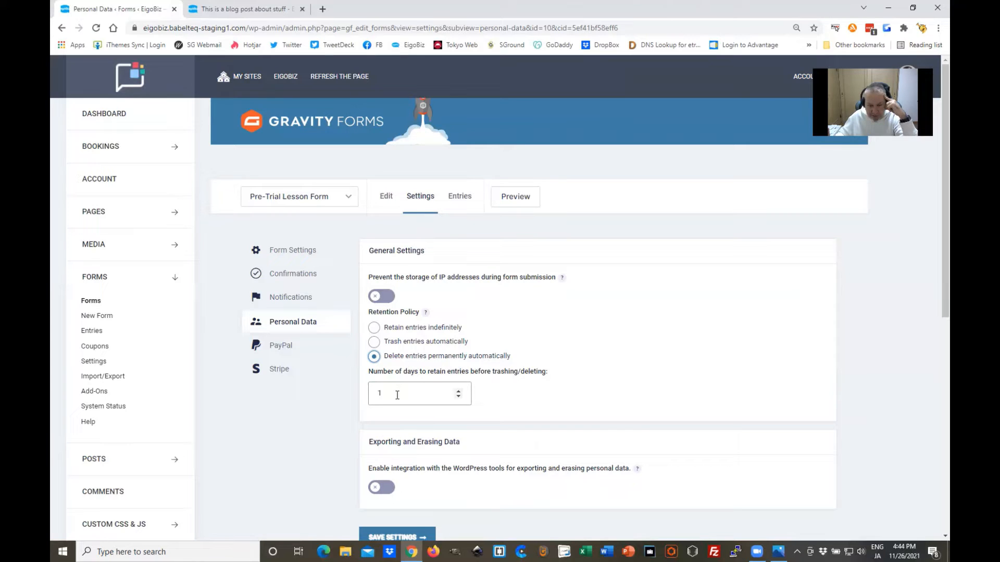
- Set the number of days to retain entries before deletion to 14 and save the personal data settings
left_click(459, 392)
left_click(459, 391)
left_click(459, 392)
left_click(459, 391)
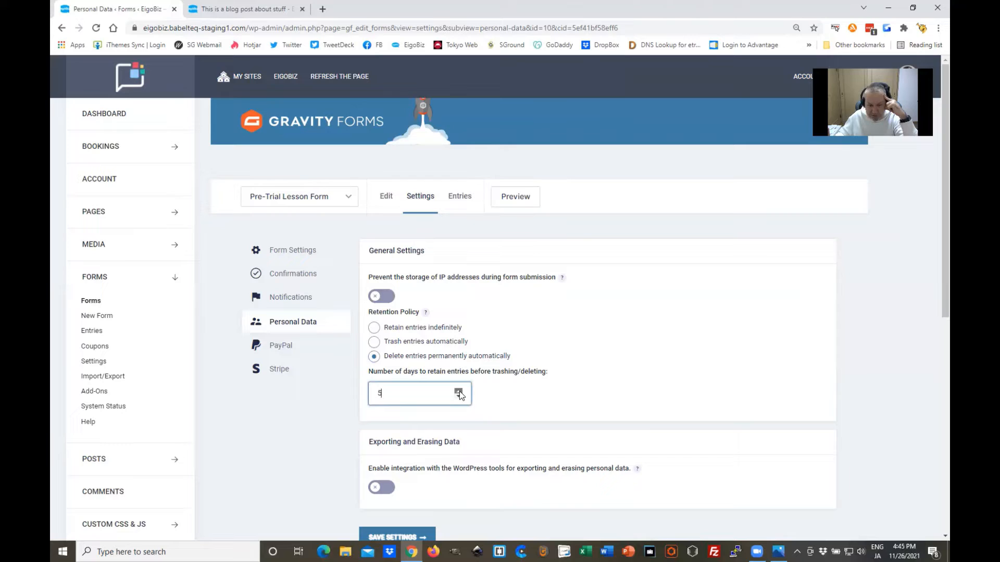
left_click(459, 392)
left_click(459, 392)
left_click(459, 392)
left_click(459, 391)
left_click(458, 392)
left_click(458, 391)
left_click(458, 391)
left_click(459, 392)
left_click(458, 391)
left_click(602, 362)
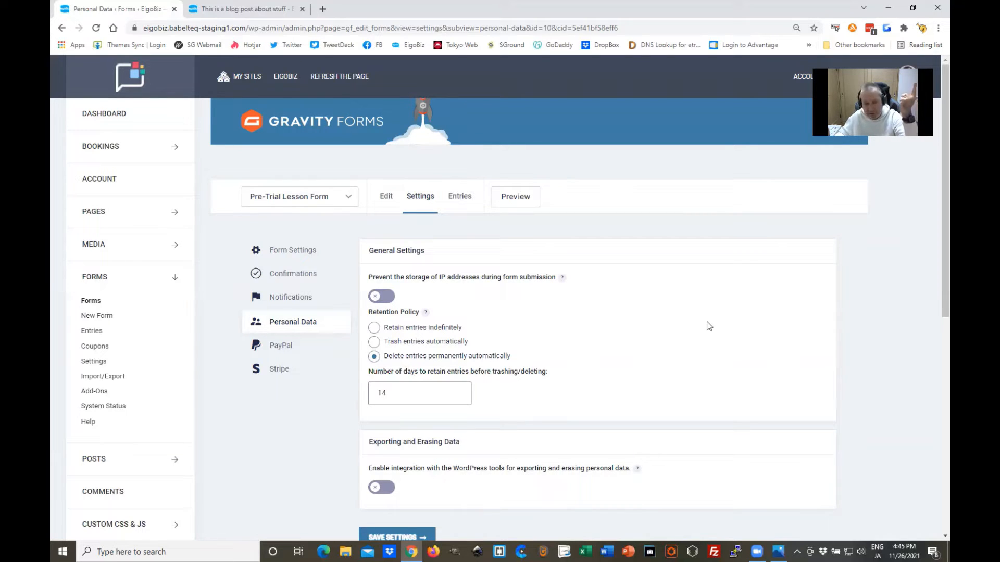
scroll(640, 360, "down", 2)
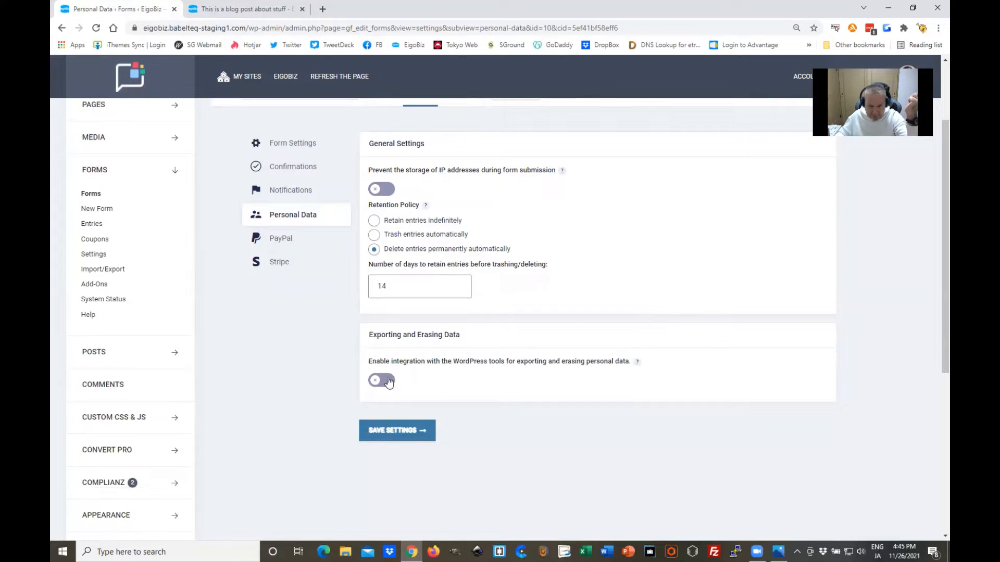
left_click(413, 432)
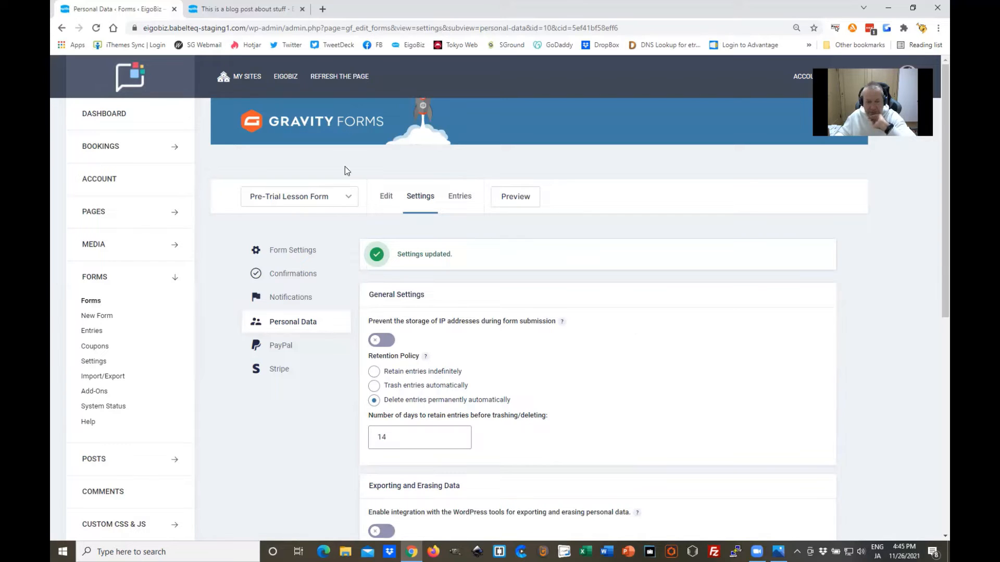
- In the form editor, give the Message field the description "Please explain why you would like to take a trial lesson."
left_click(386, 197)
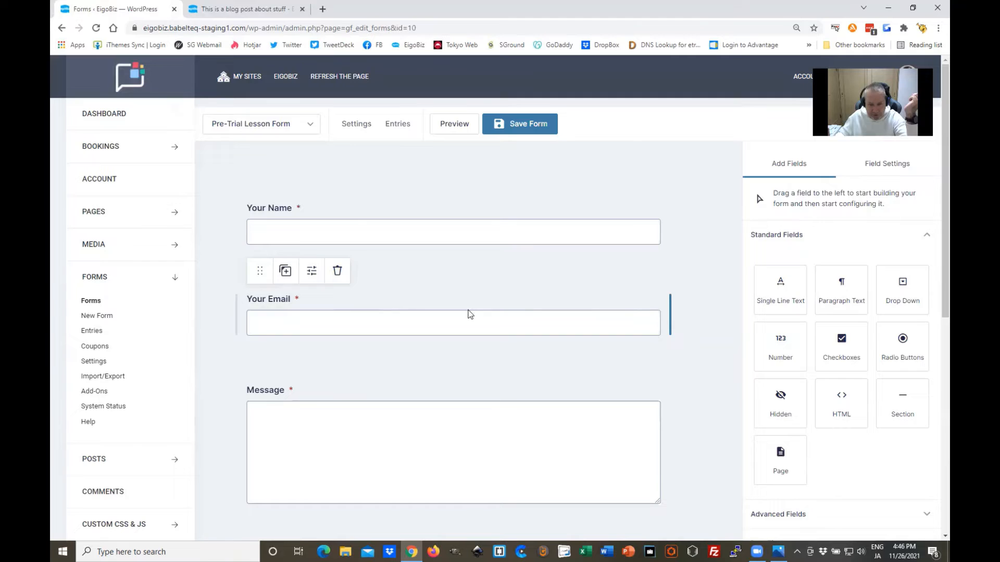
scroll(470, 314, "down", 1)
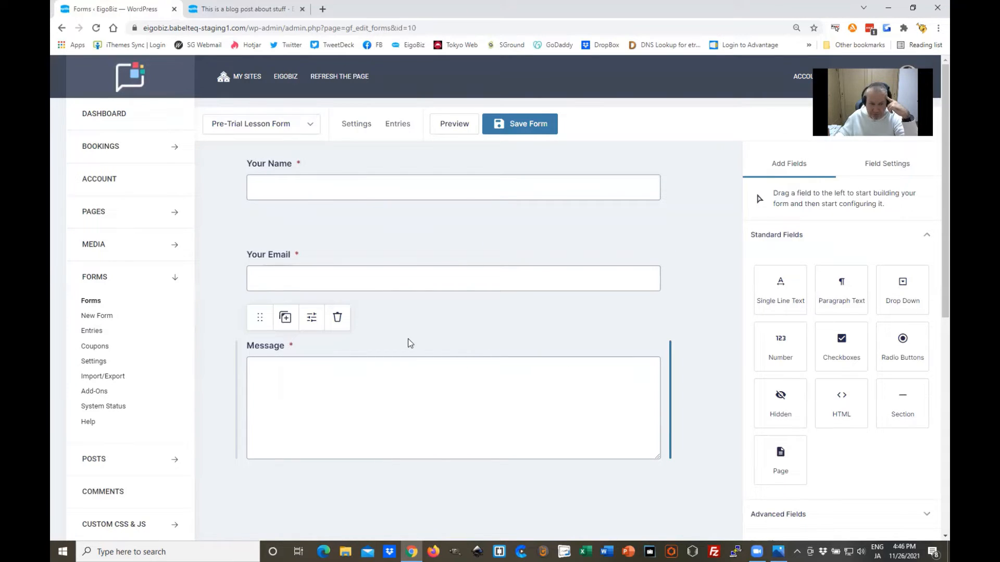
scroll(408, 339, "down", 2)
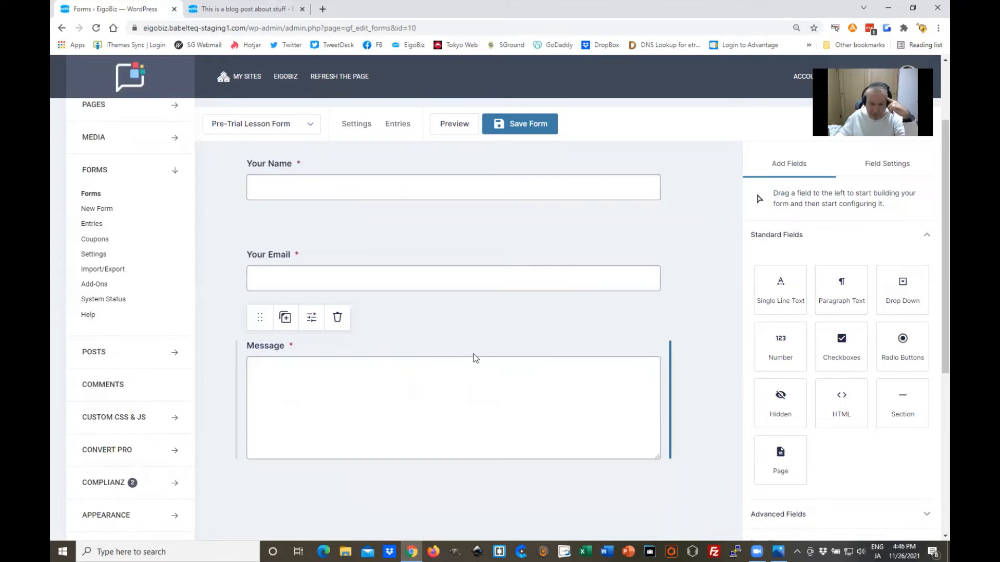
left_click(423, 348)
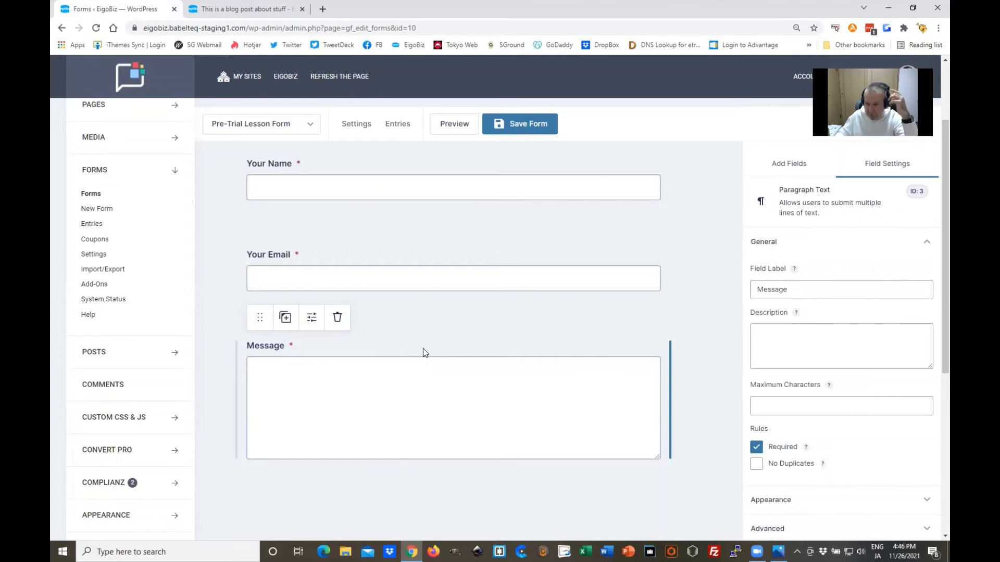
left_click(791, 341)
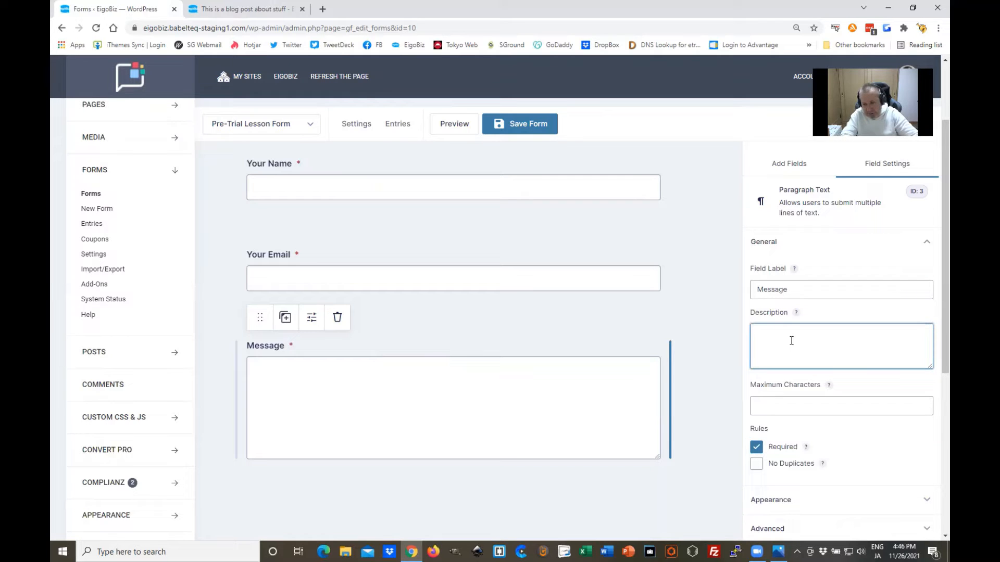
type("Please explain")
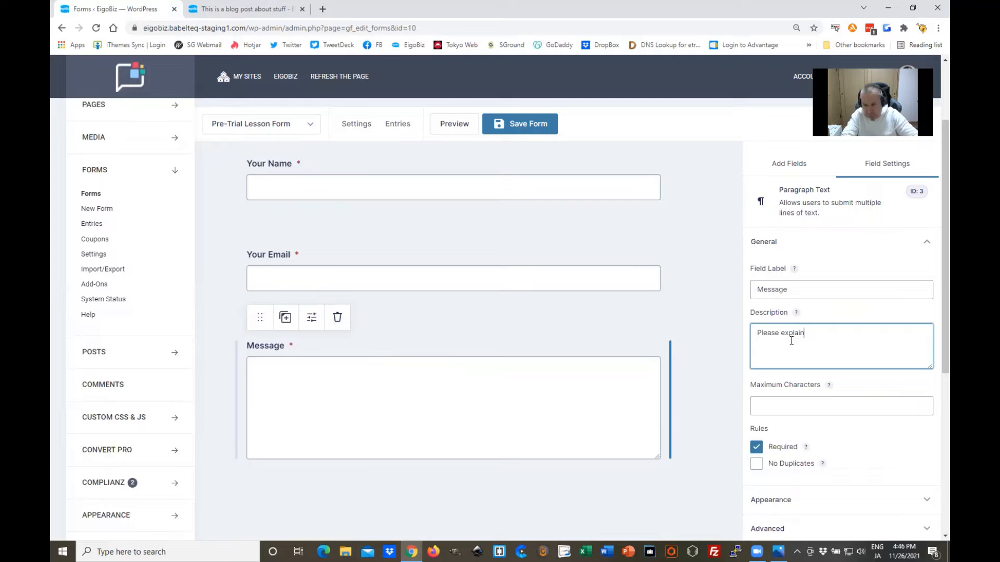
type(" why you would like to ")
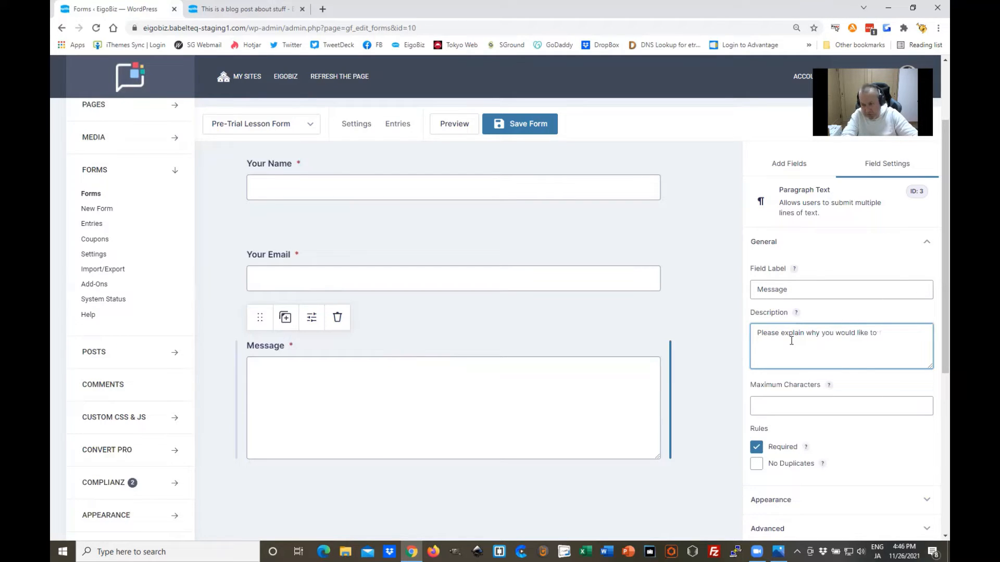
type("take a trial. lesson.")
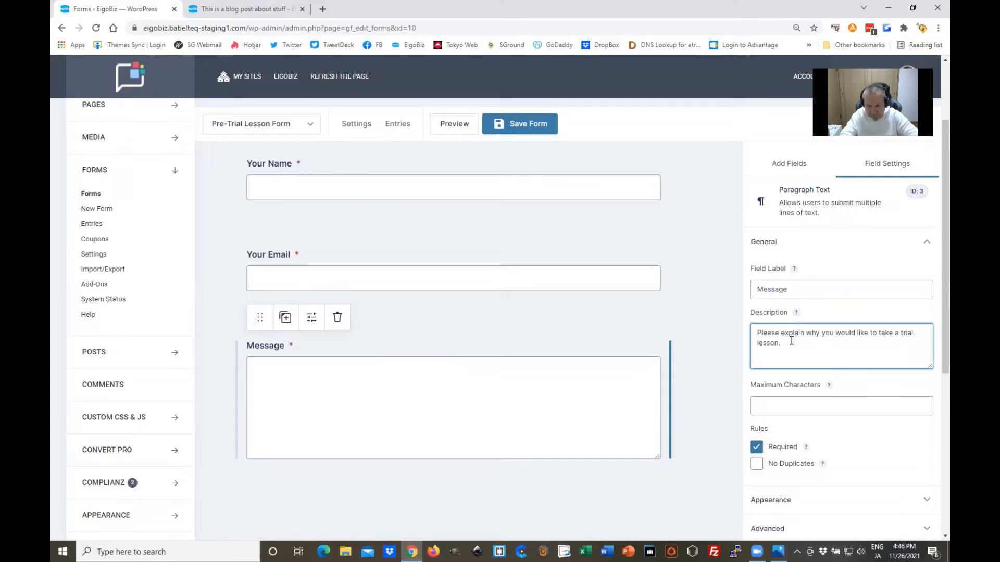
scroll(822, 379, "down", 1)
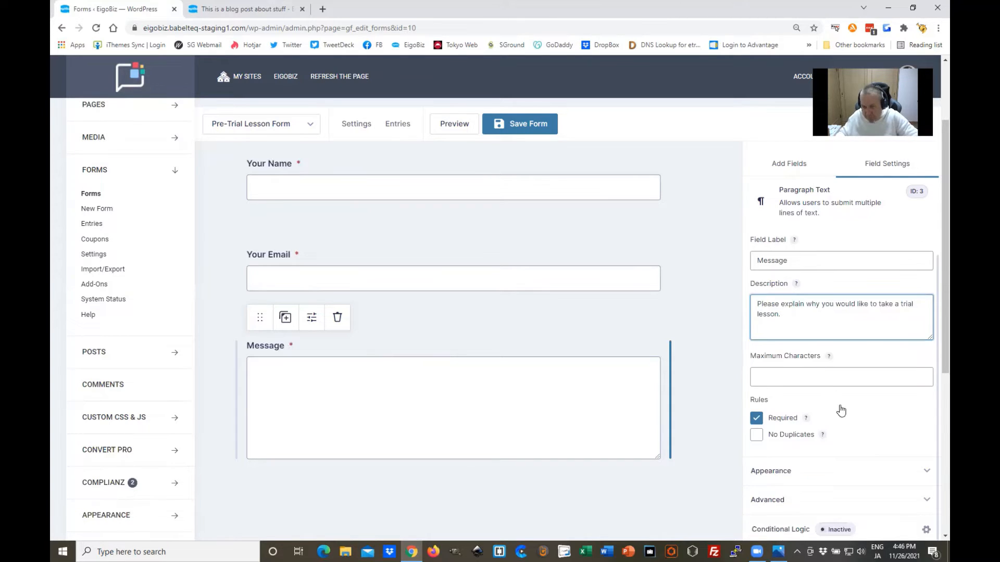
scroll(841, 410, "down", 3)
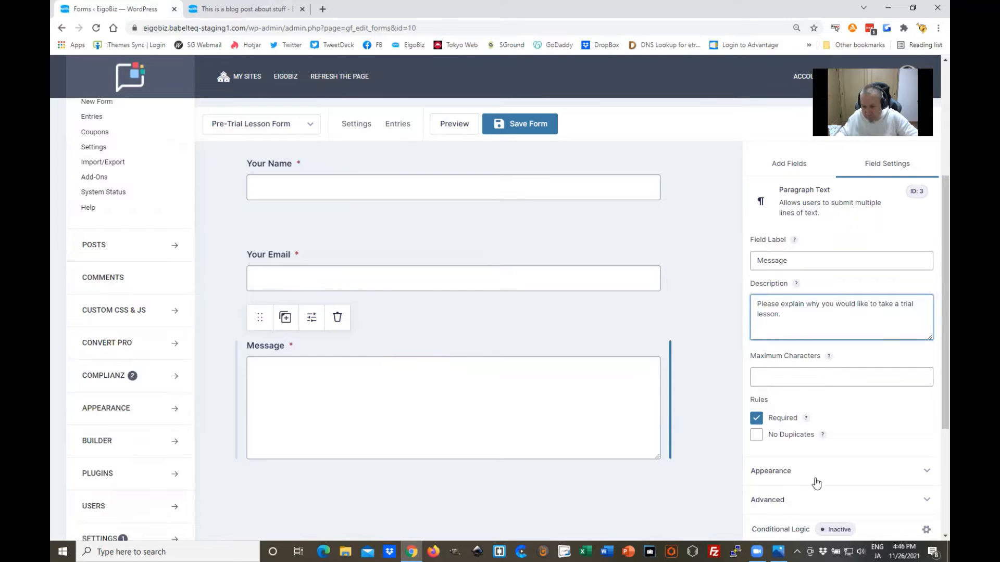
scroll(822, 374, "up", 1)
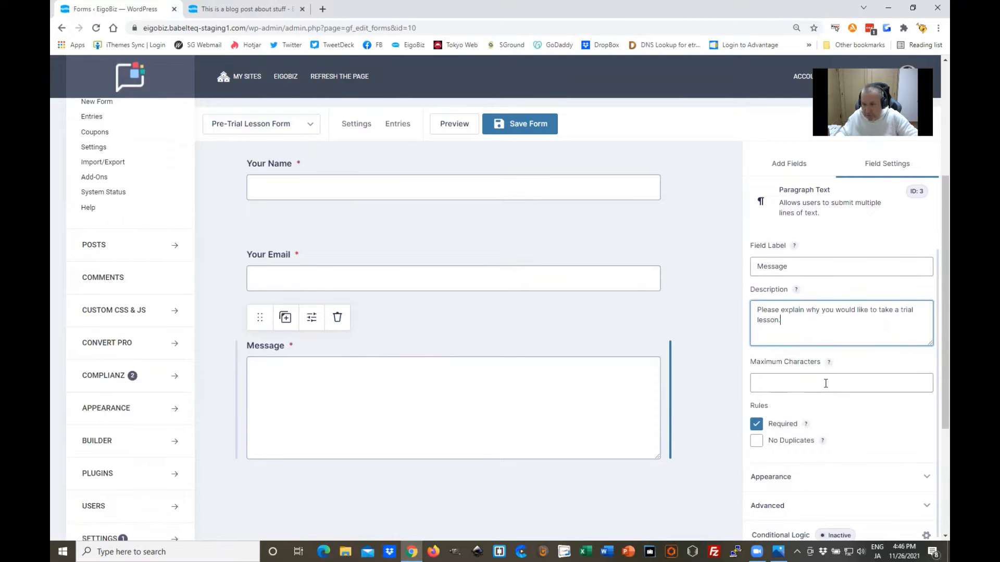
scroll(825, 384, "down", 4)
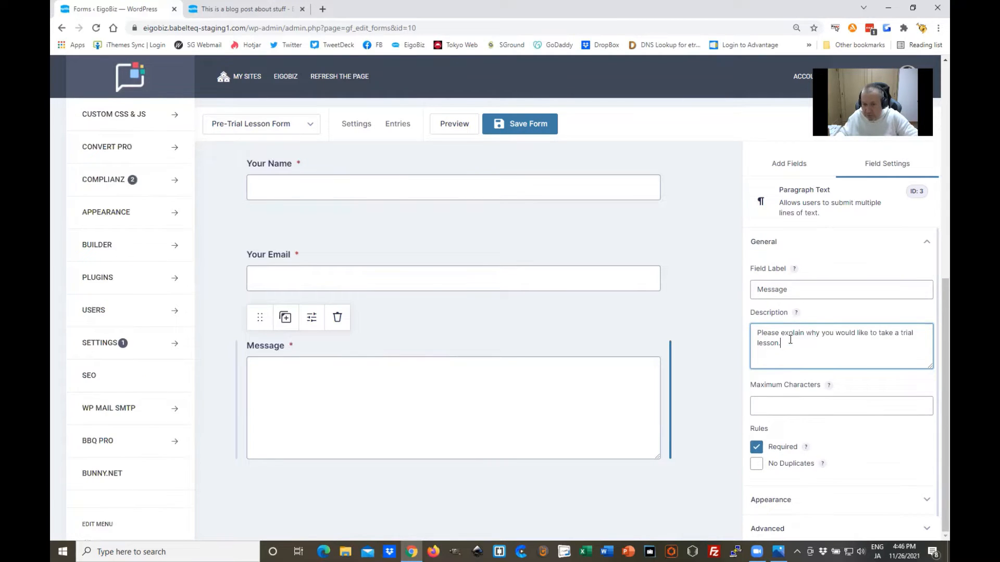
left_click(506, 253)
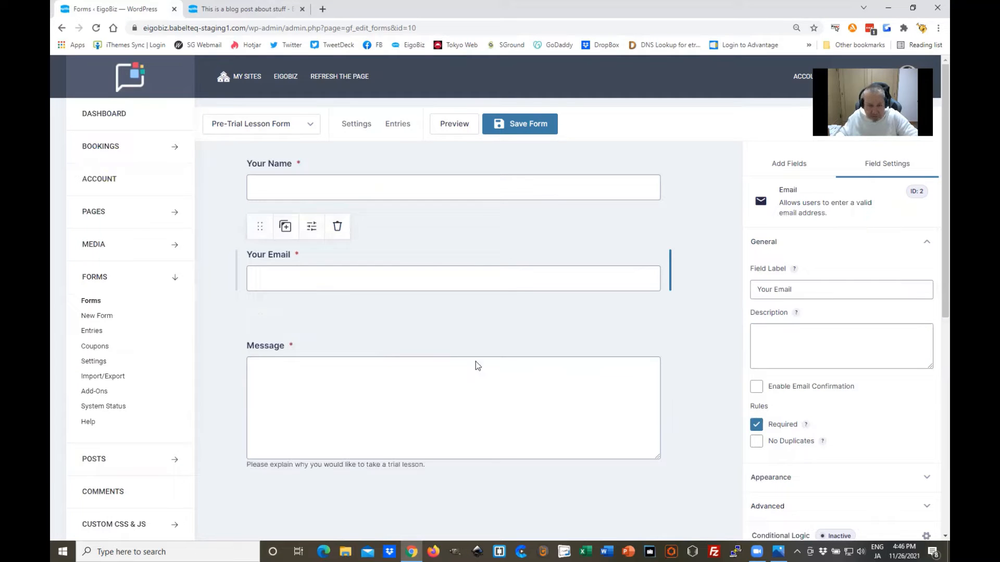
scroll(476, 364, "down", 3)
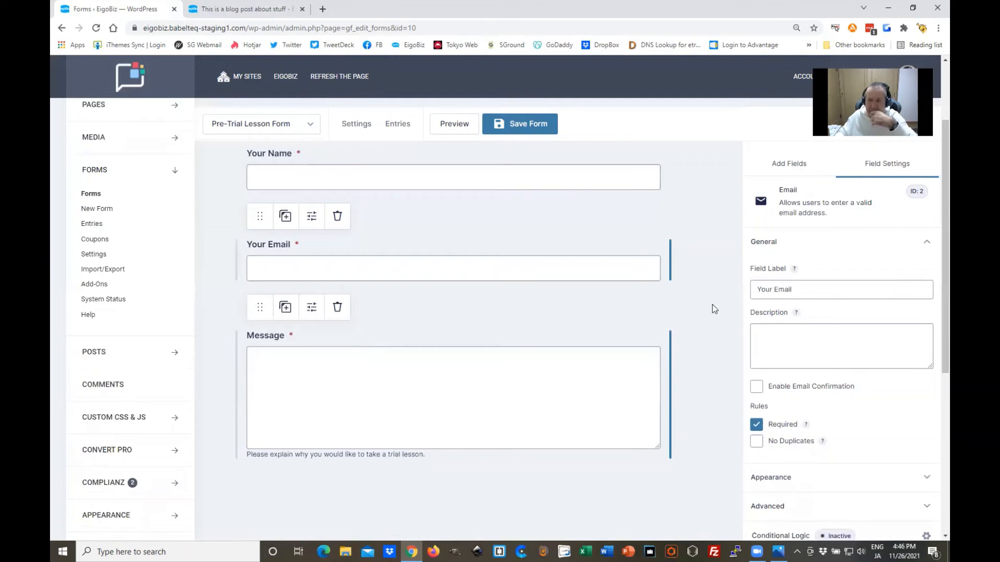
- Add a required single line text field labelled "Your Job" between the Your Email and Message fields
left_click(793, 165)
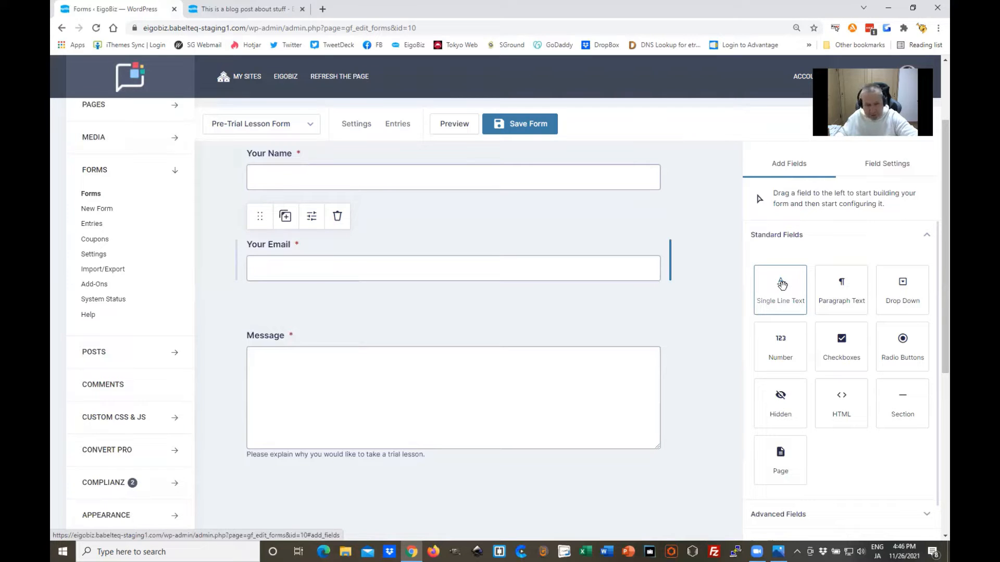
left_click_drag(783, 291, 343, 312)
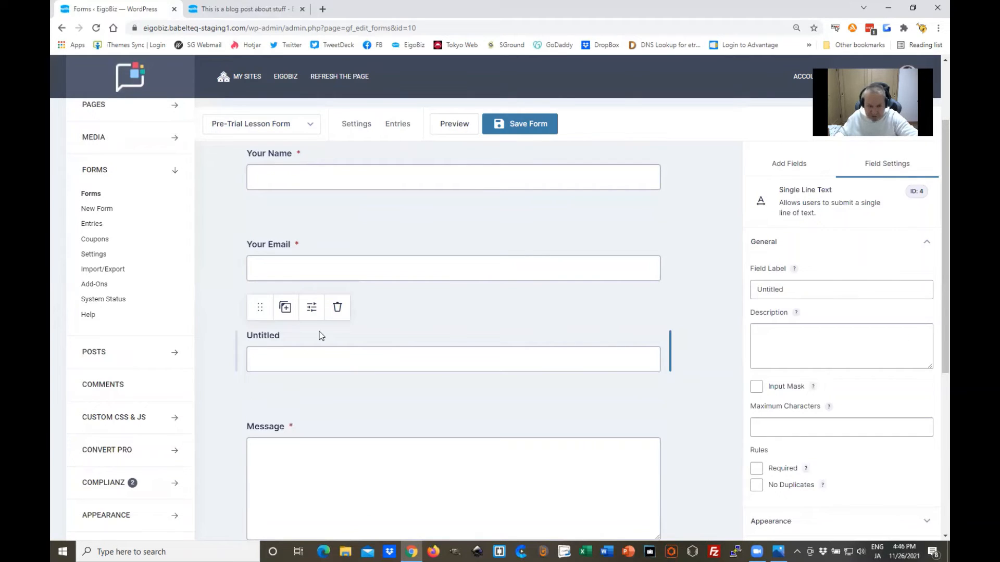
double_click(751, 290)
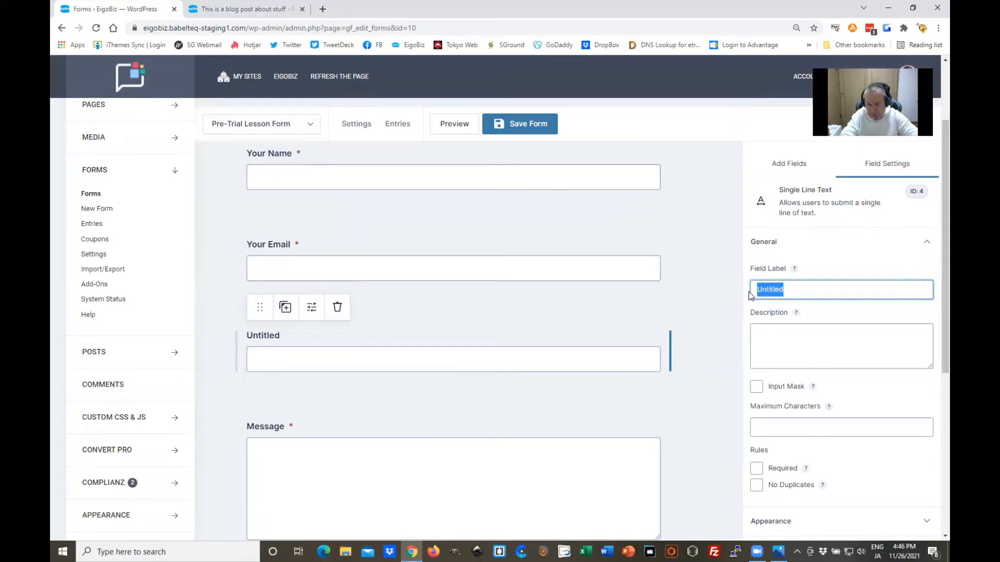
type("Your")
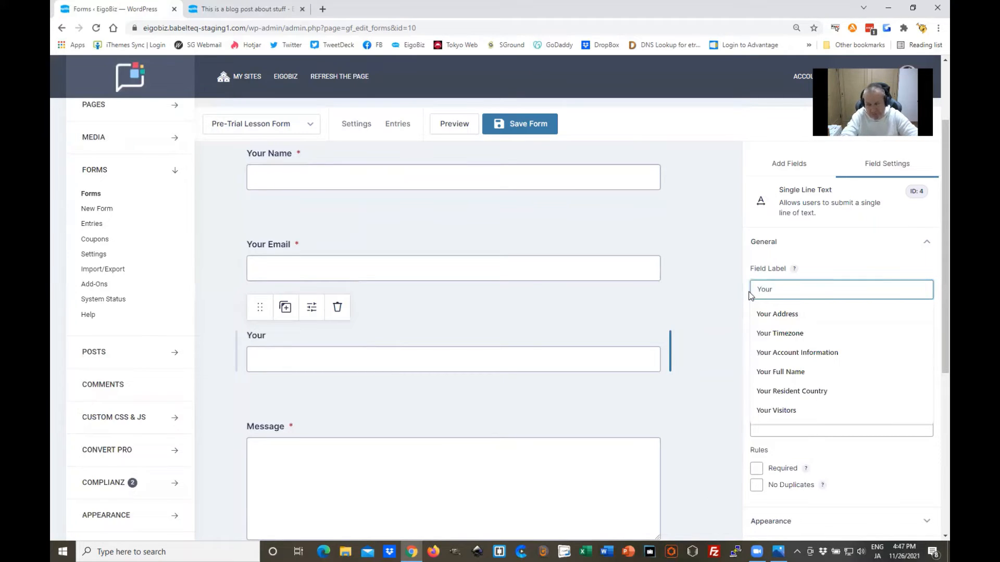
type(" Job")
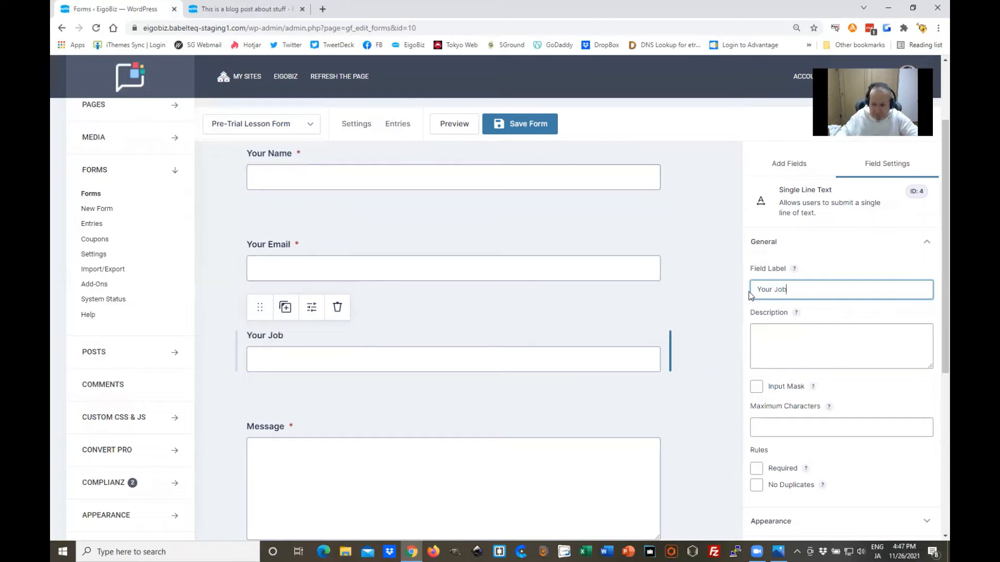
left_click(757, 470)
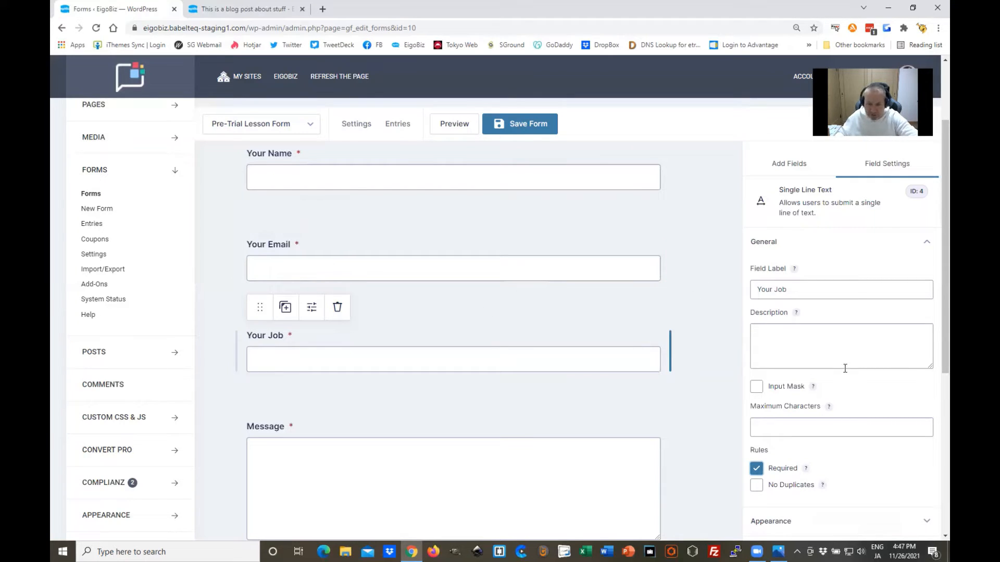
- Add a radio buttons field between the Your Job and Message fields and open its settings
scroll(843, 368, "down", 1)
scroll(534, 352, "down", 2)
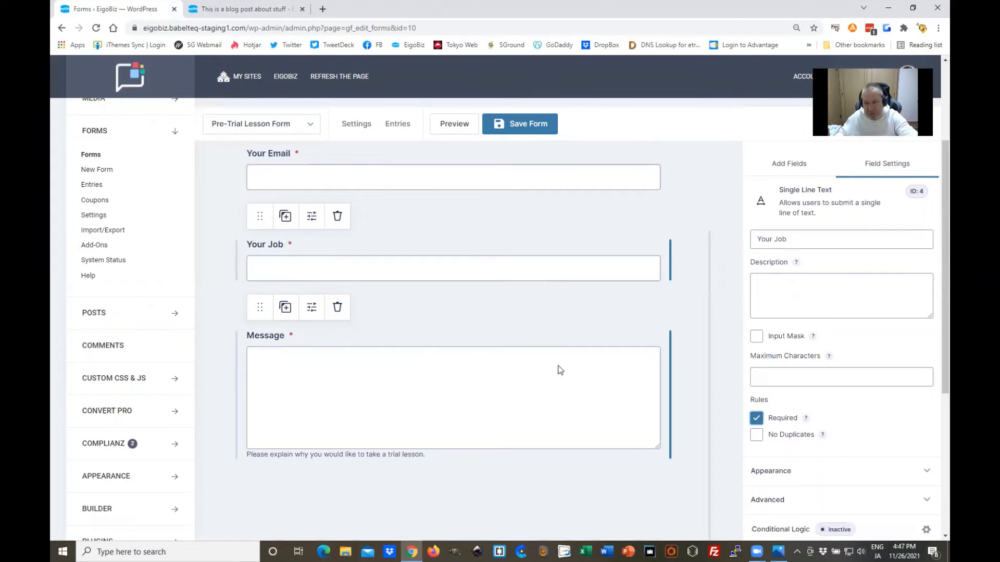
left_click(782, 171)
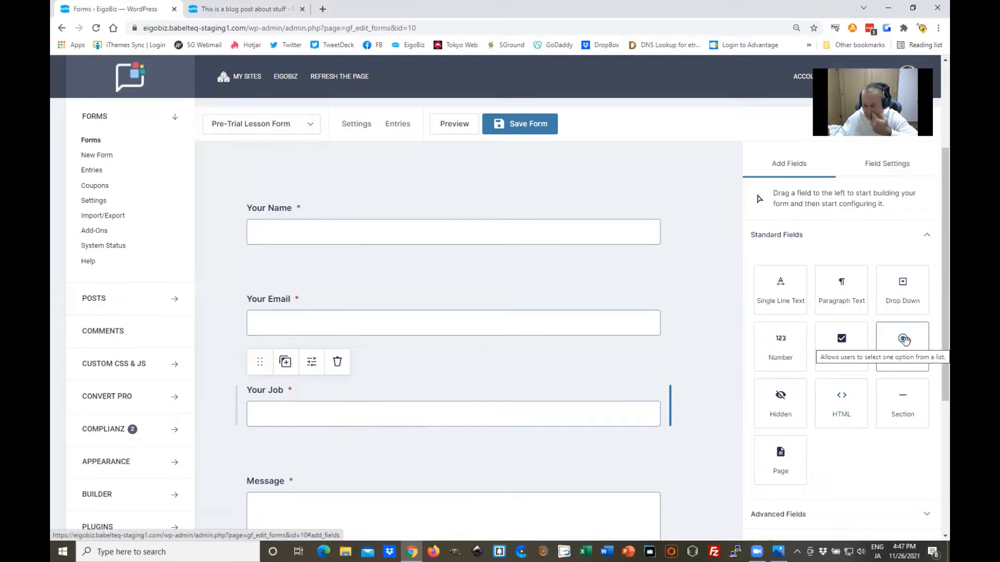
left_click_drag(906, 339, 382, 463)
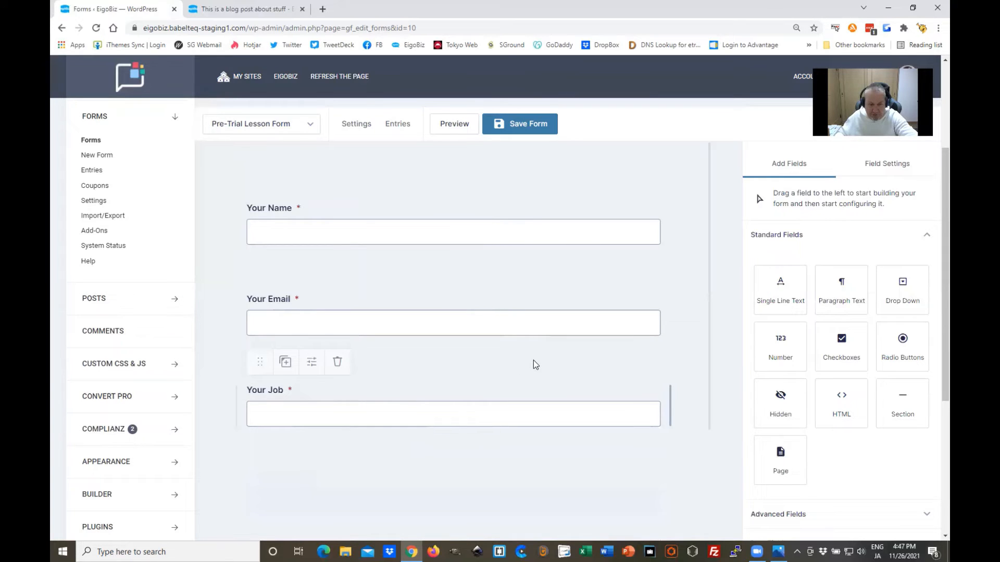
scroll(431, 370, "down", 2)
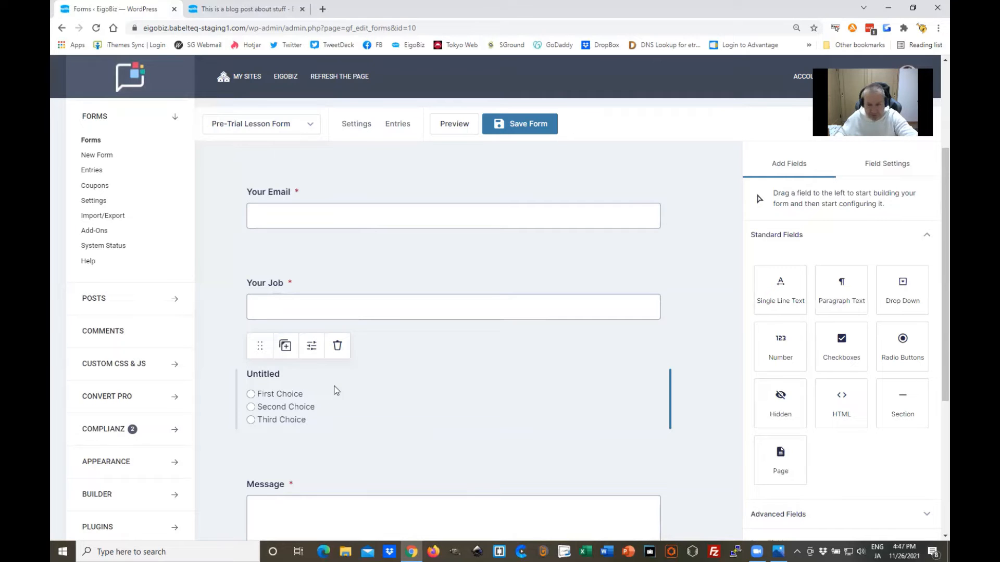
left_click(374, 390)
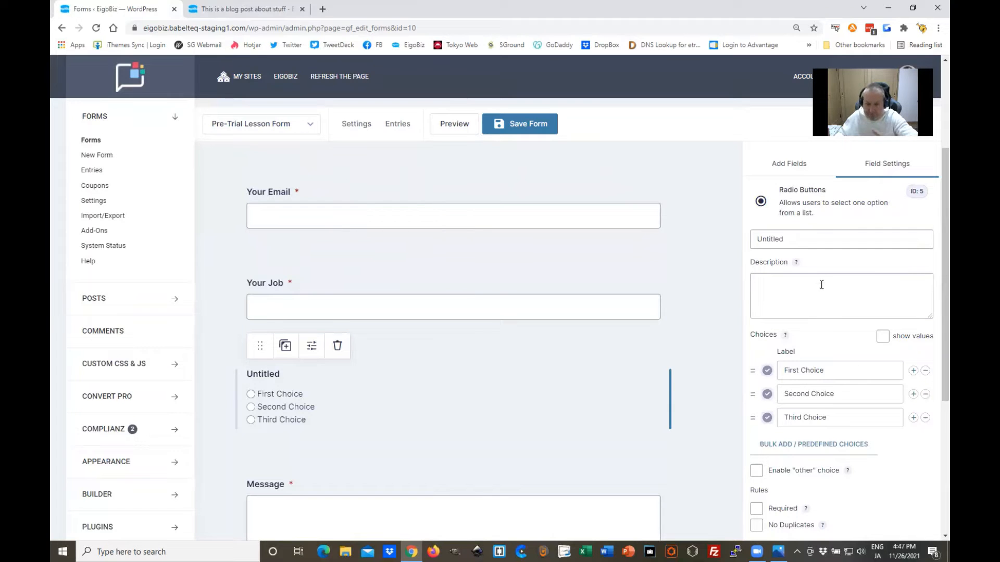
left_click_drag(785, 237, 756, 243)
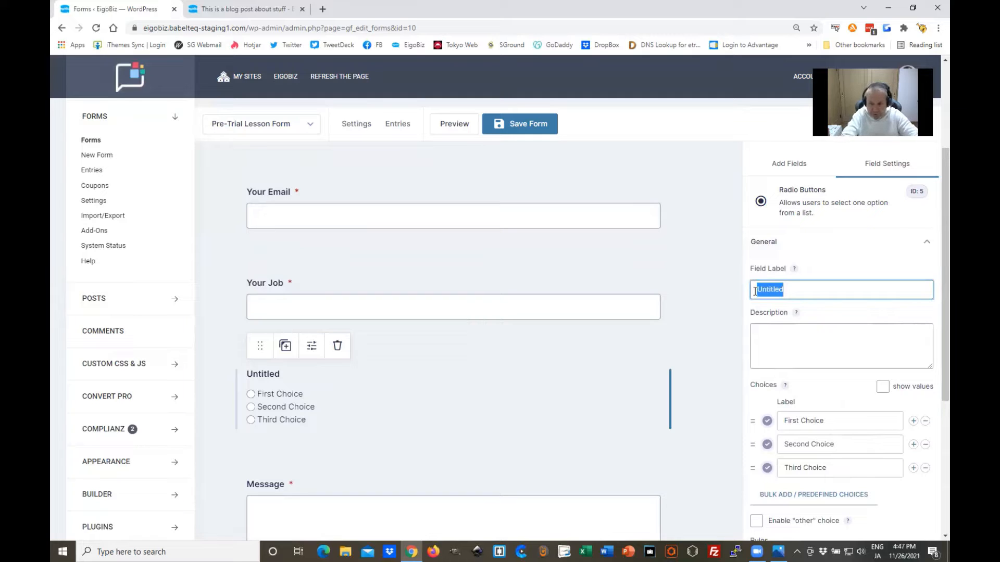
type("What do yo")
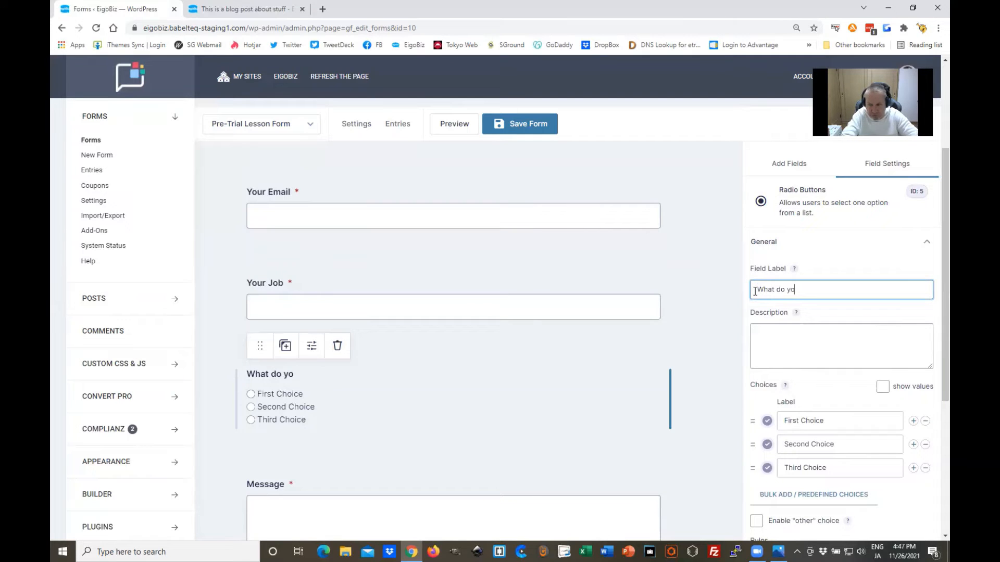
type("u think you")
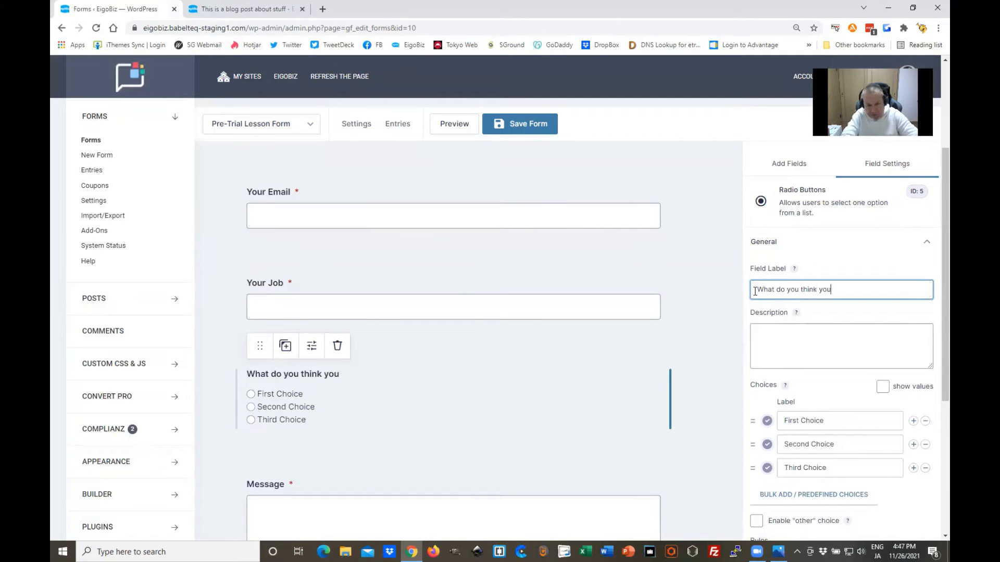
type("r Engl")
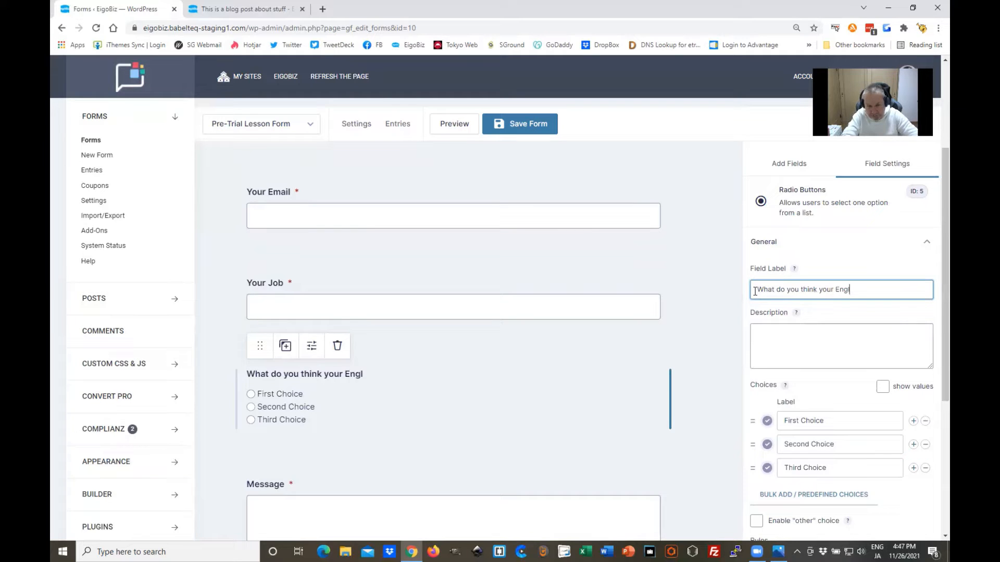
type("ish")
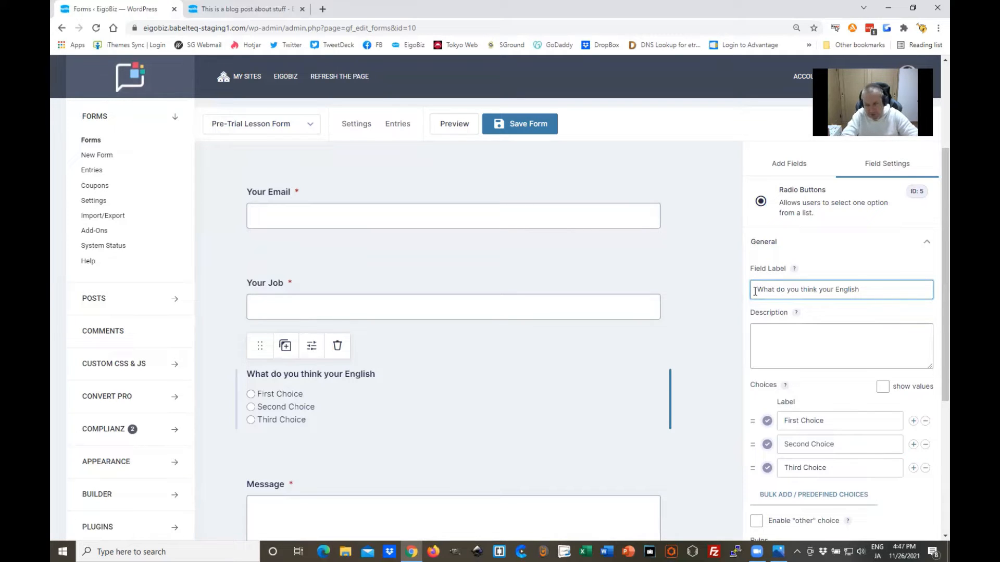
key("BackSpace")
key("BackSpace")
key("BackSpace")
key("BackSpace")
key("BackSpace")
key("BackSpace")
key("BackSpace")
key("BackSpace")
key("BackSpace")
key("BackSpace")
key("BackSpace")
key("BackSpace")
key("BackSpace")
key("BackSpace")
key("BackSpace")
key("BackSpace")
key("BackSpace")
key("BackSpace")
key("BackSpace")
key("BackSpace")
key("BackSpace")
key("BackSpace")
key("BackSpace")
key("BackSpace")
key("BackSpace")
key("BackSpace")
key("BackSpace")
key("BackSpace")
key("BackSpace")
key("BackSpace")
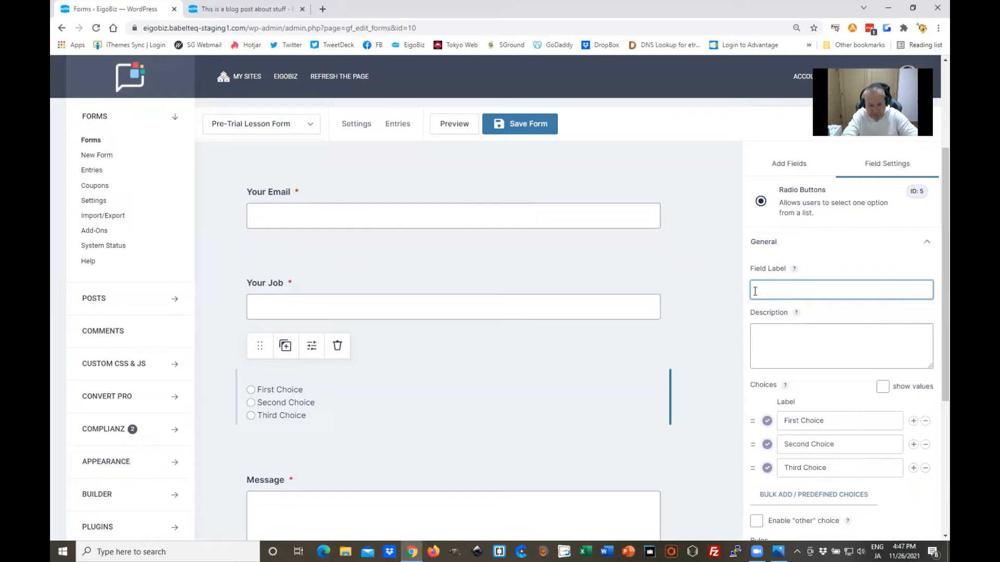
- Label the radio buttons field "Your English Level"
type("Your Englis")
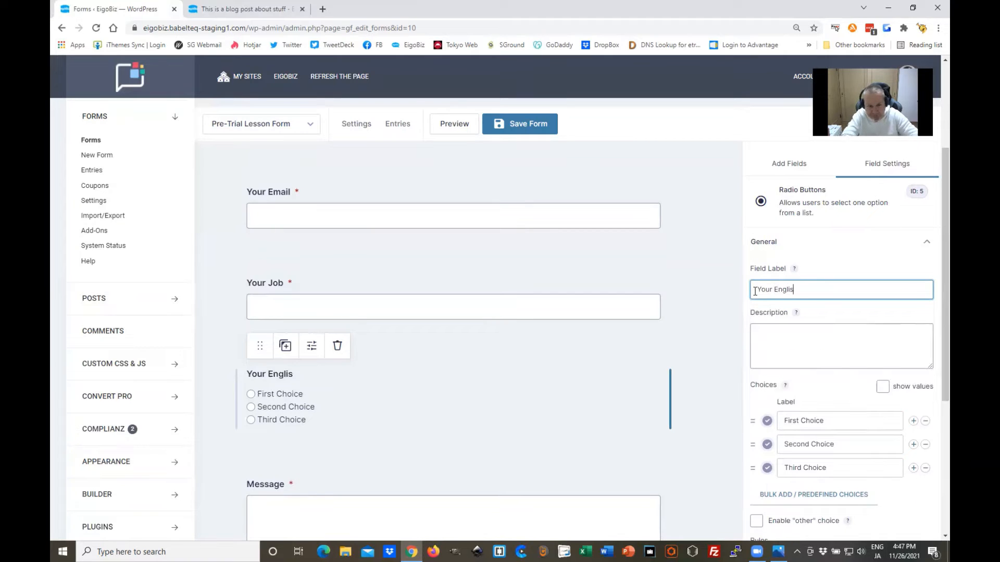
type("h Level")
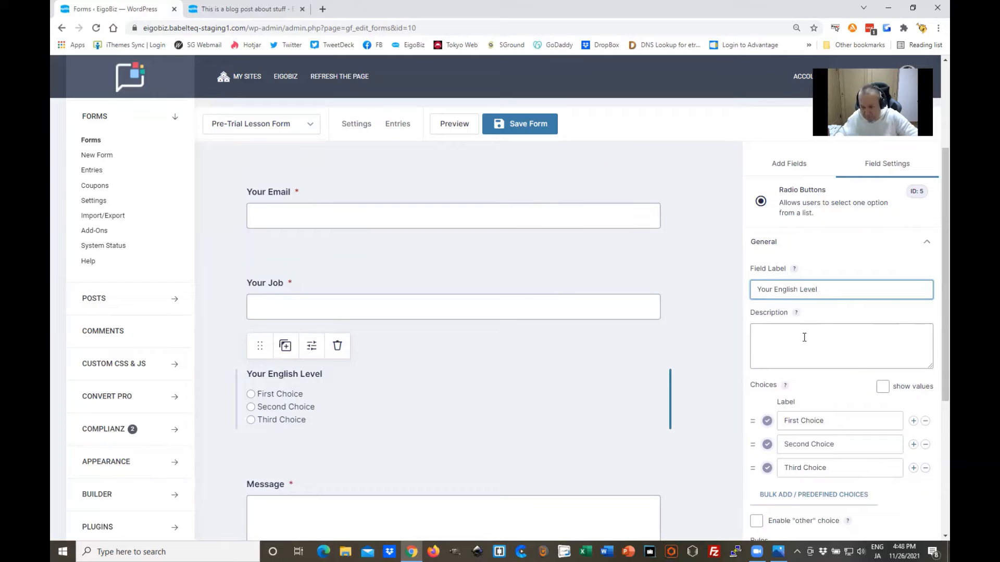
- Set the three English level choices to Beginner, Intermediate and Advanced, and make the field required
scroll(854, 352, "down", 1)
scroll(833, 319, "down", 3)
left_click_drag(832, 315, 781, 316)
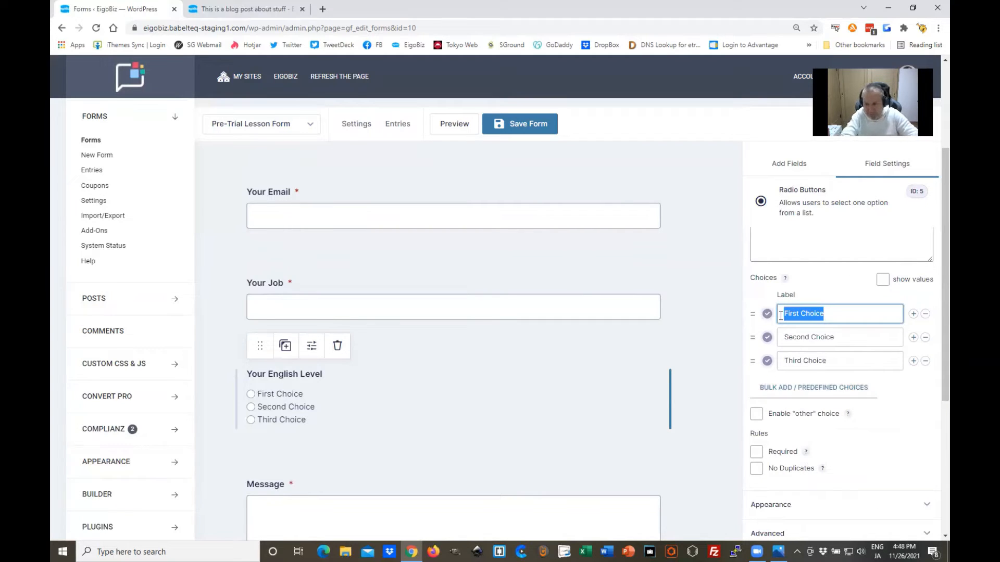
type("Beginner")
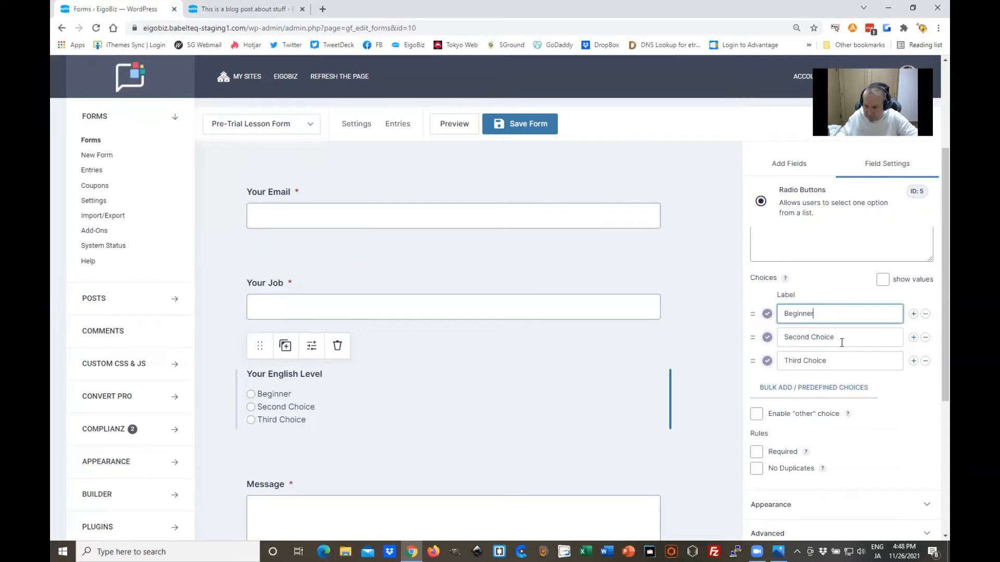
left_click_drag(840, 343, 785, 342)
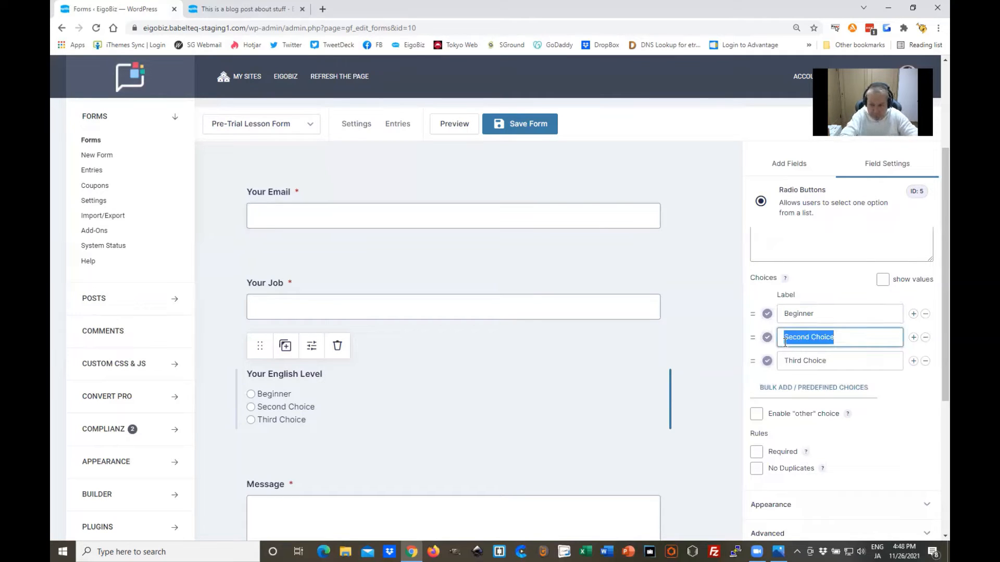
type("Interme")
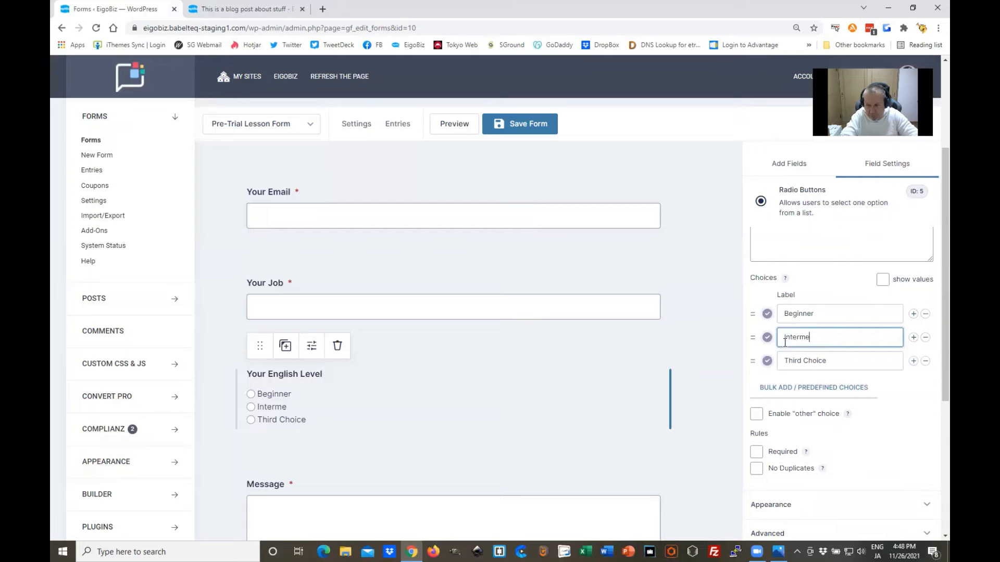
type("diate")
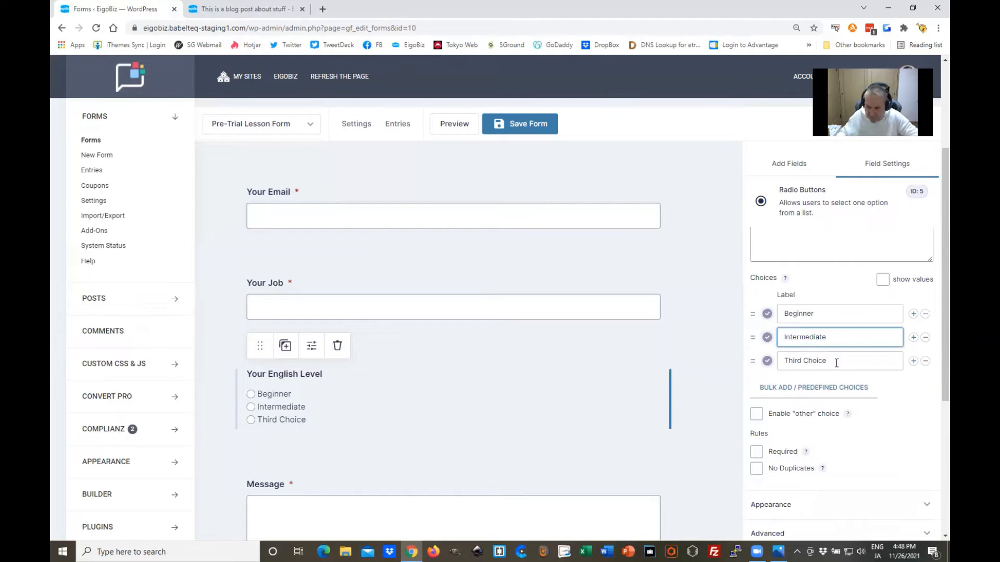
left_click_drag(840, 362, 798, 369)
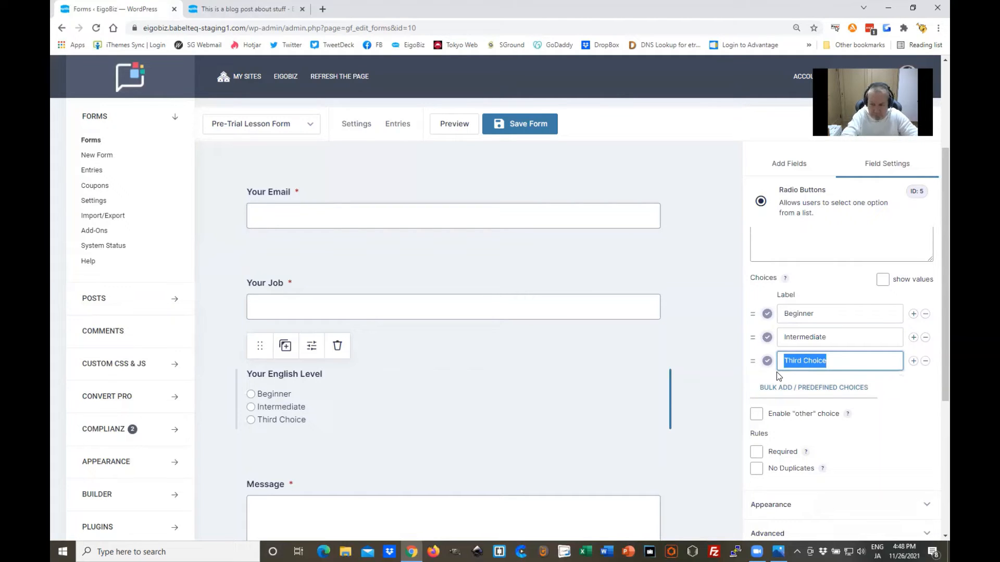
type("Advanced")
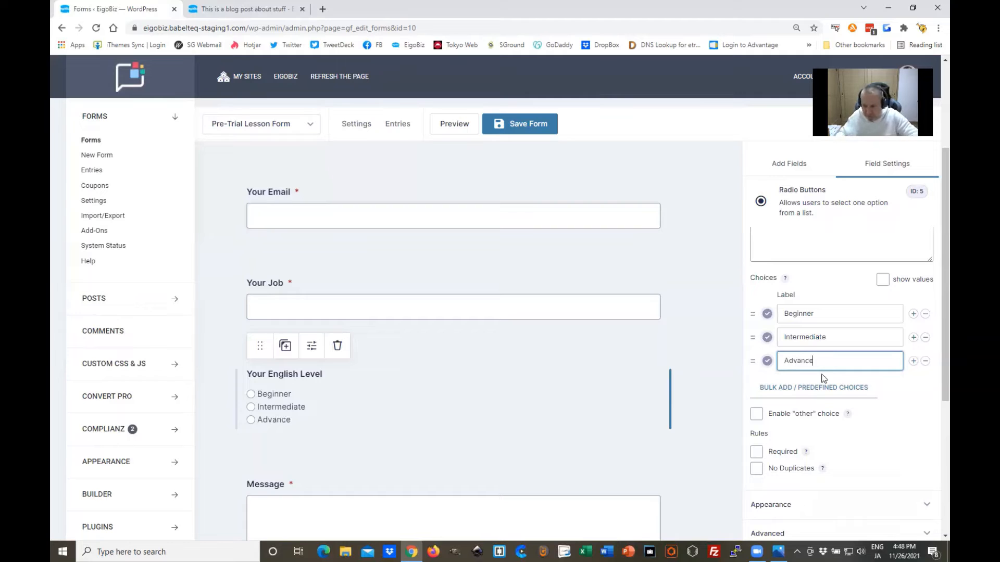
left_click(757, 452)
- Add a checkboxes field between the Your English Level and Message fields
scroll(473, 332, "down", 2)
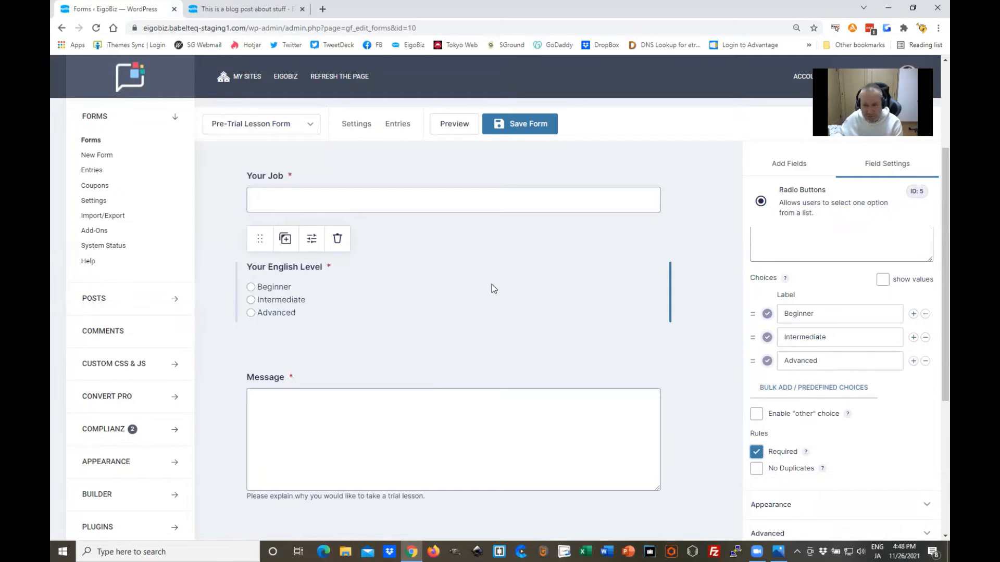
scroll(820, 323, "up", 3)
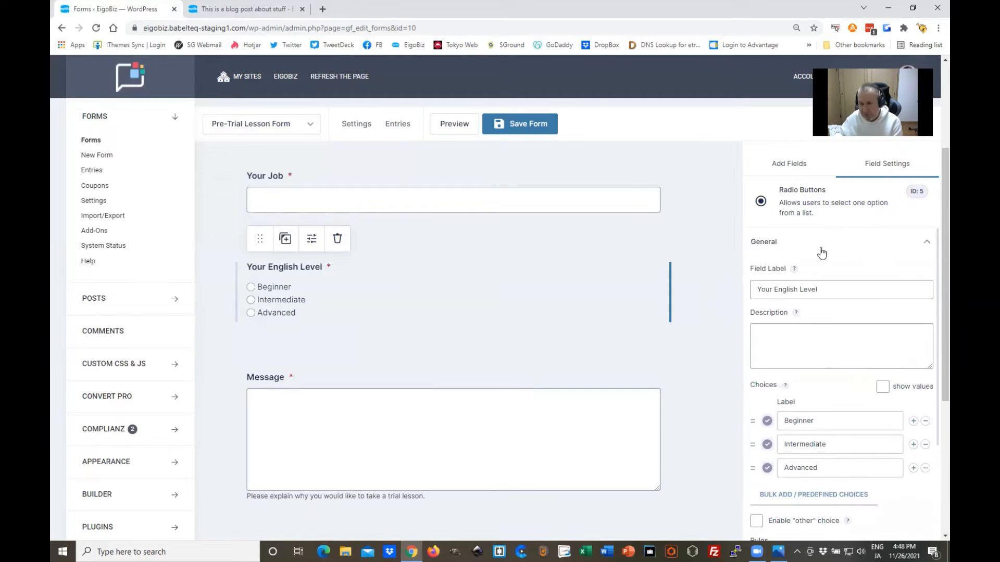
left_click(790, 164)
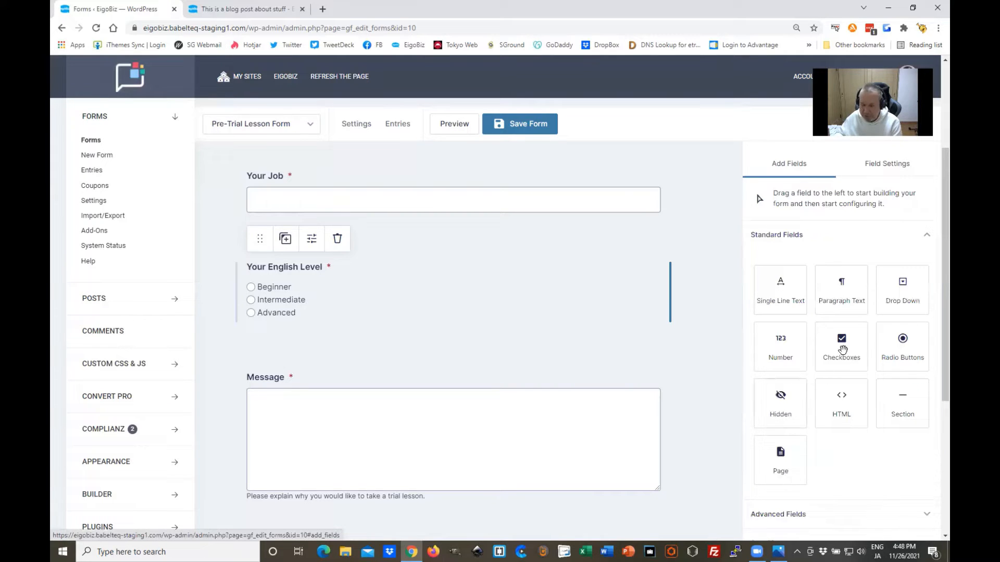
left_click_drag(843, 349, 291, 339)
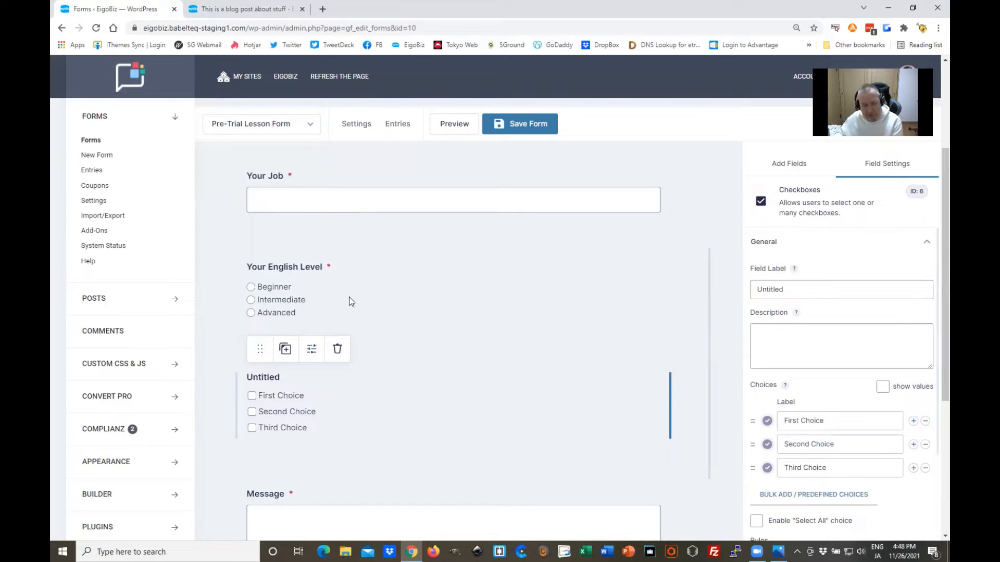
- Label the new checkboxes field "Why do you need to improve your English?"
scroll(445, 305, "down", 2)
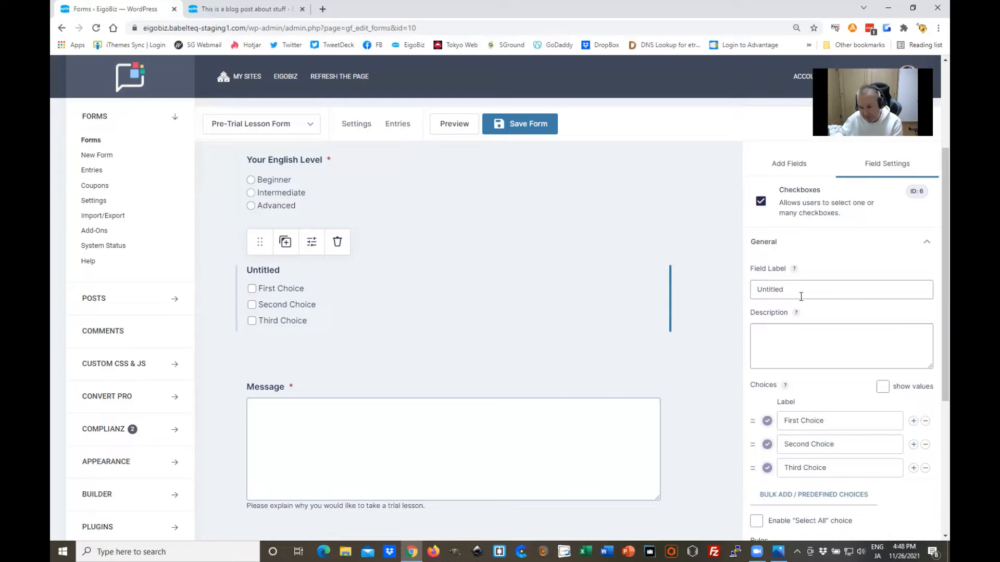
left_click_drag(752, 290, 866, 281)
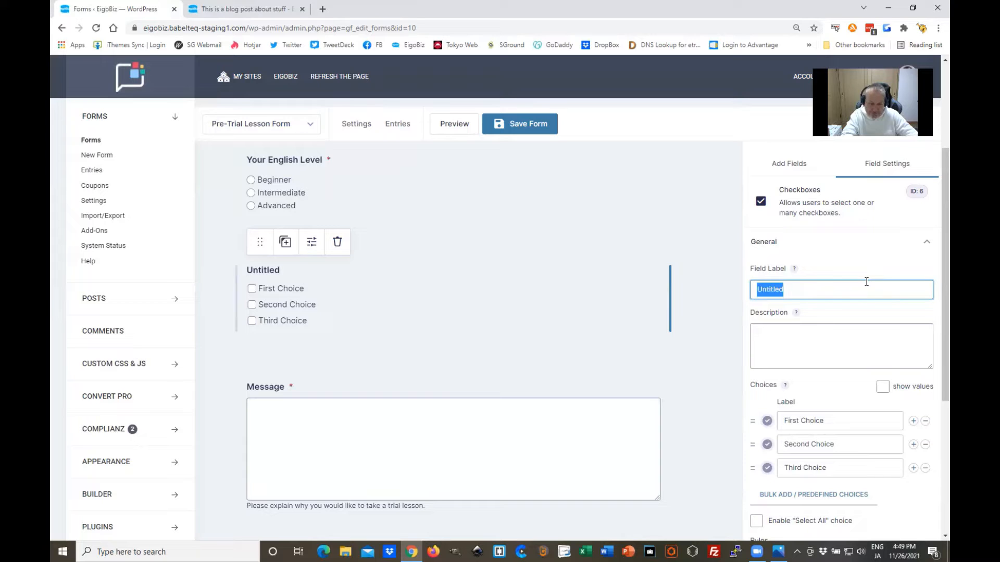
type("Why")
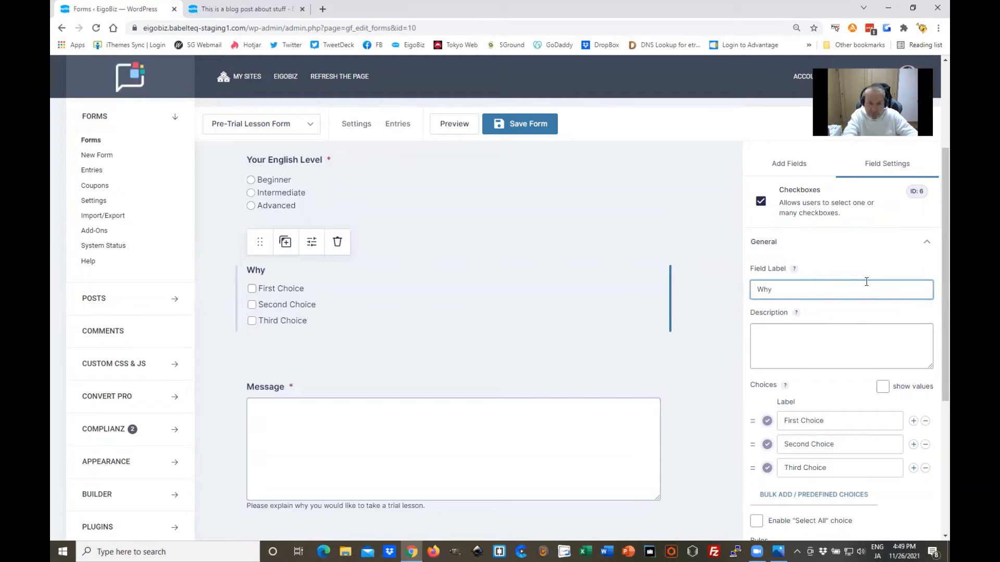
type(" Do YOu")
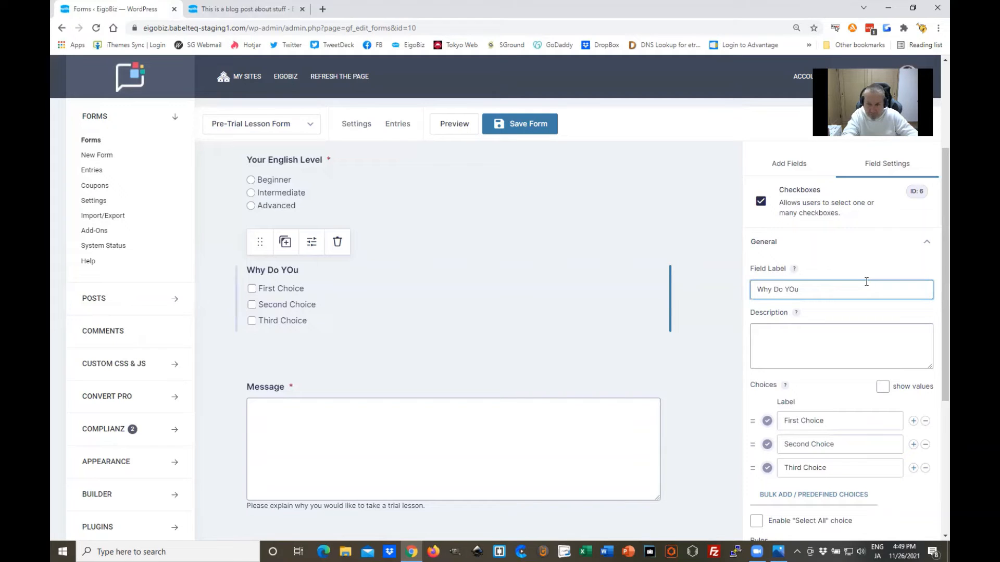
key("BackSpace")
key("BackSpace")
key("BackSpace")
key("BackSpace")
key("BackSpace")
key("BackSpace")
key("BackSpace")
type("do you need to impr")
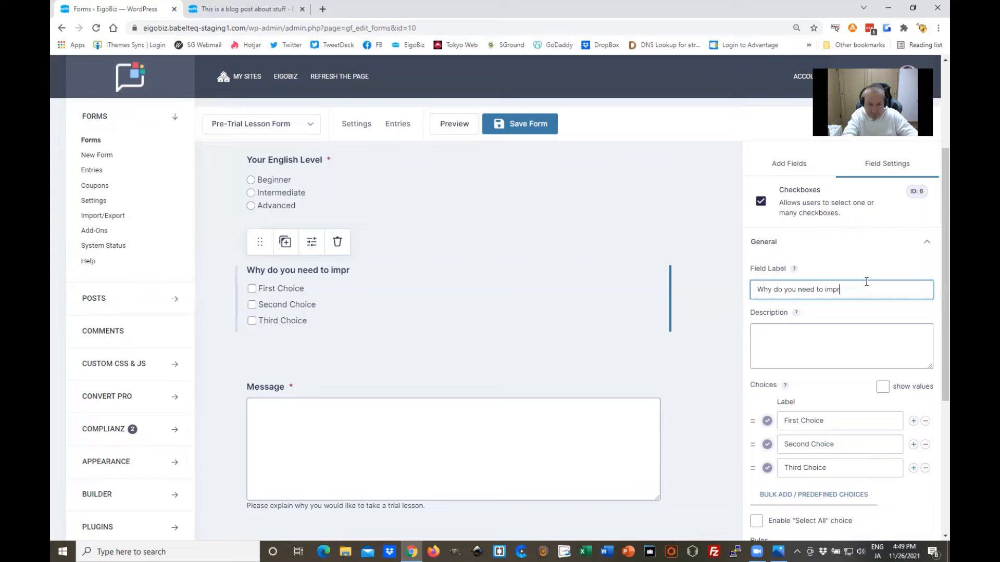
type("ove your ")
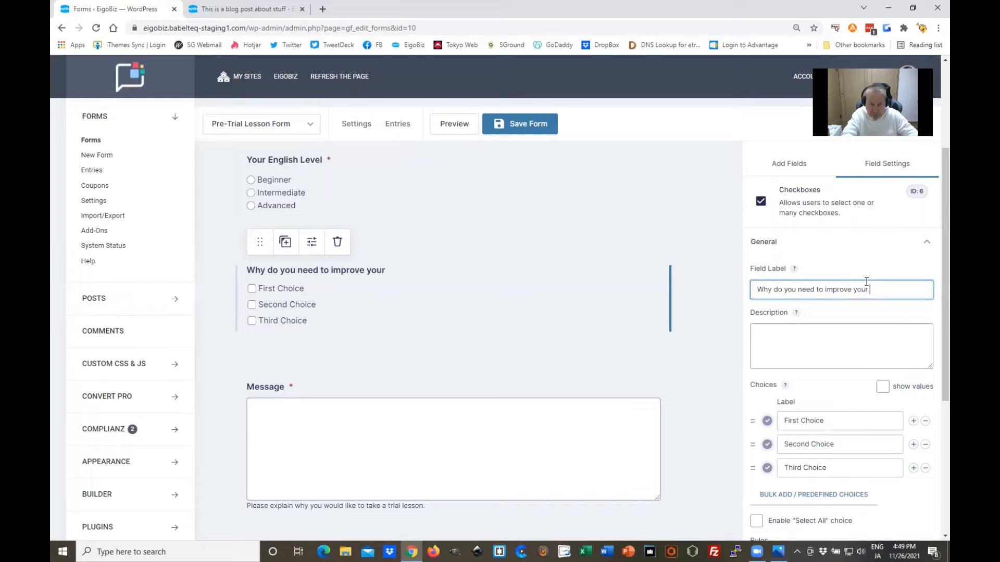
type("English?")
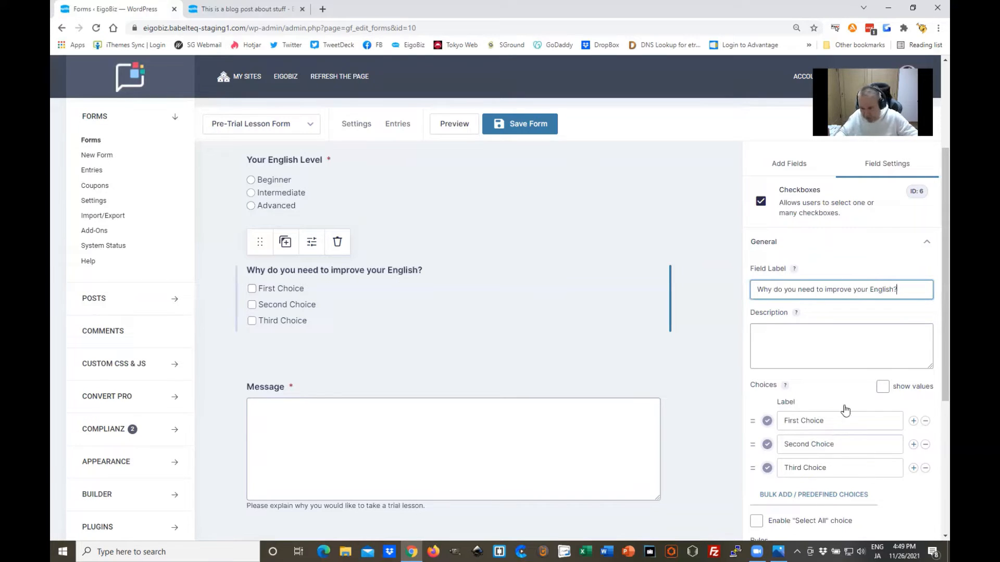
- Rename the first choice of the checkboxes field to "Work"
double_click(825, 422)
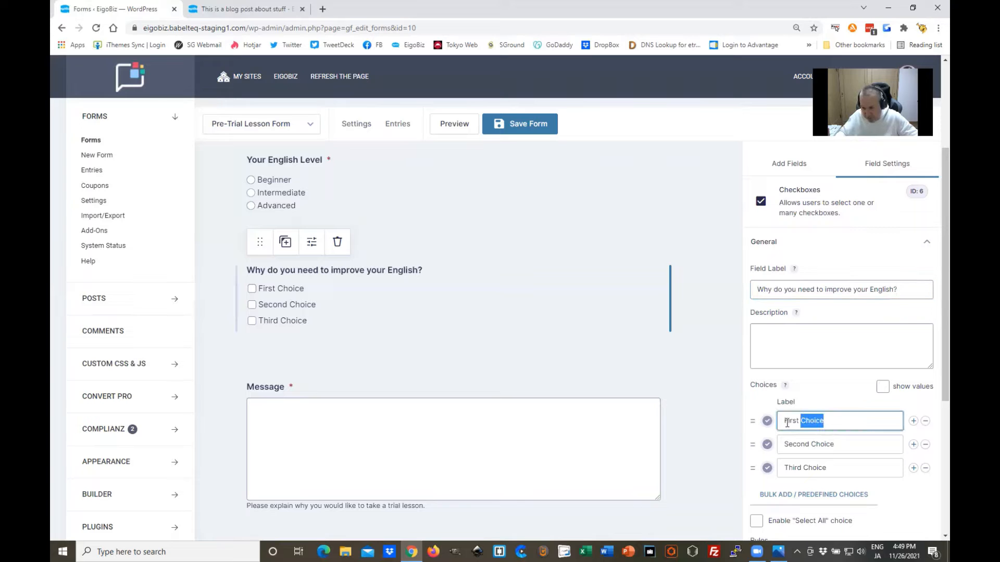
left_click_drag(787, 423, 784, 423)
left_click(846, 413)
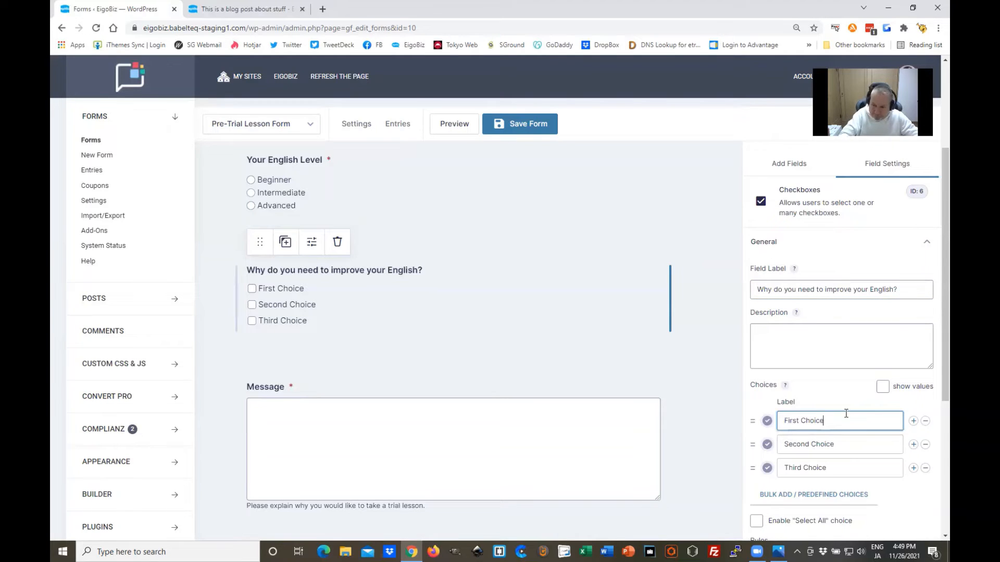
key("BackSpace")
key("BackSpace")
key("BackSpace")
key("BackSpace")
key("BackSpace")
key("BackSpace")
key("BackSpace")
key("BackSpace")
key("BackSpace")
key("BackSpace")
key("BackSpace")
key("BackSpace")
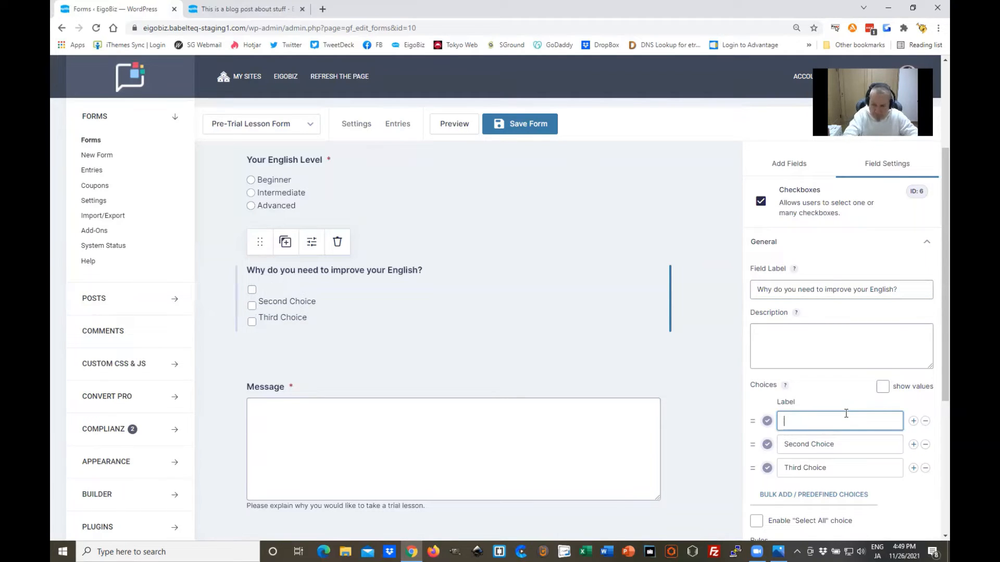
type("Work")
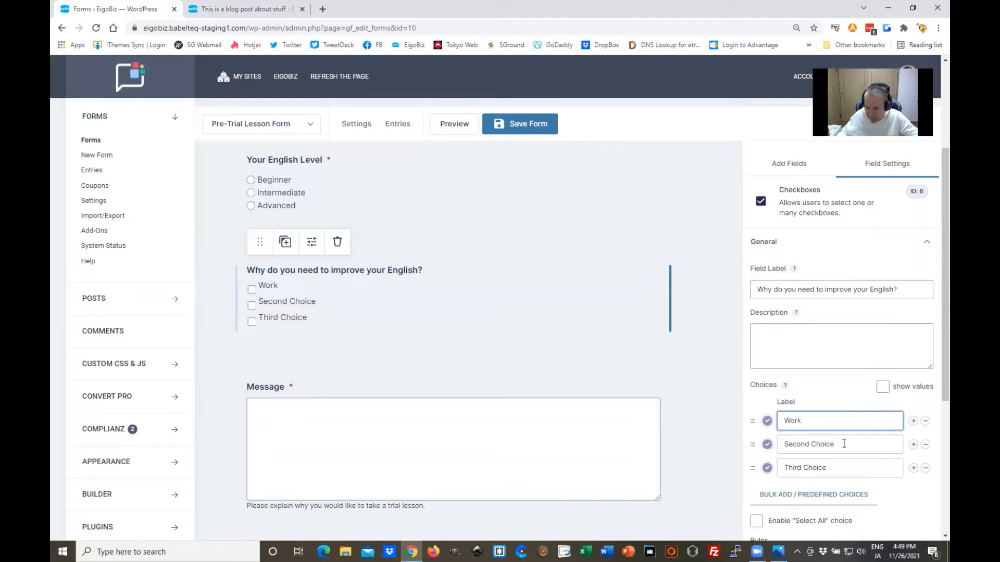
- Rename the second choice of the checkboxes field to "Hobby"
left_click(843, 444)
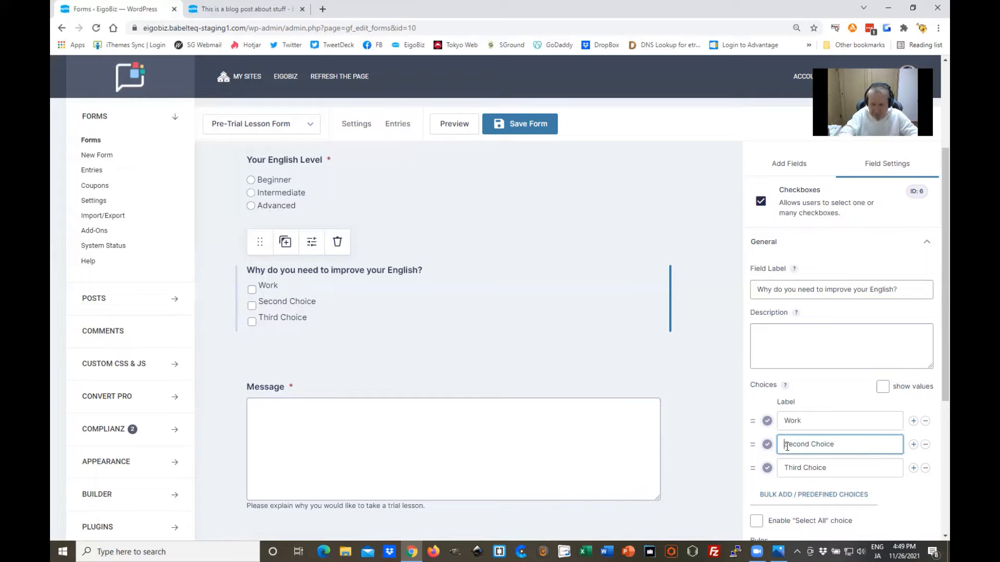
key("BackSpace")
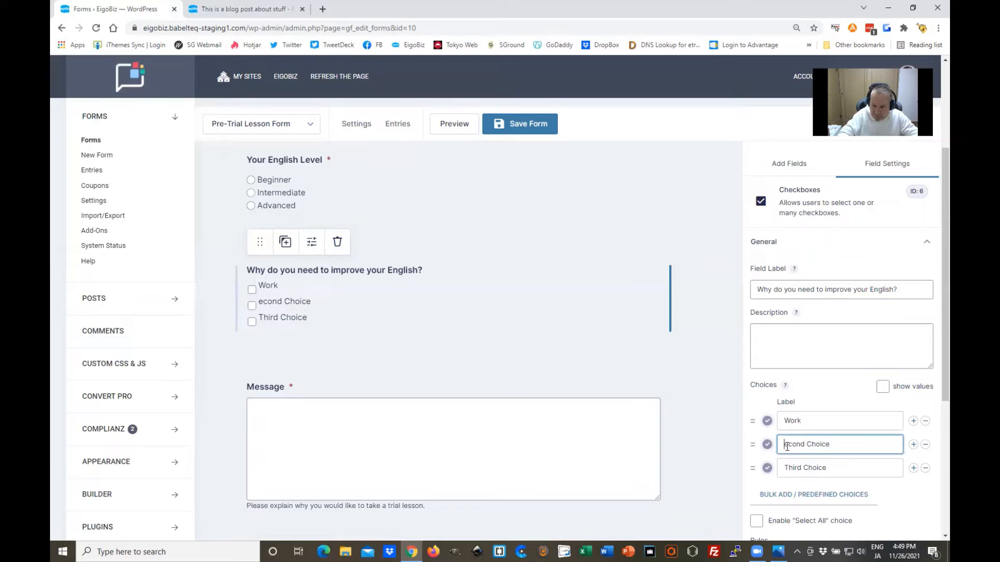
key("ctrl+a")
key("BackSpace")
type("H")
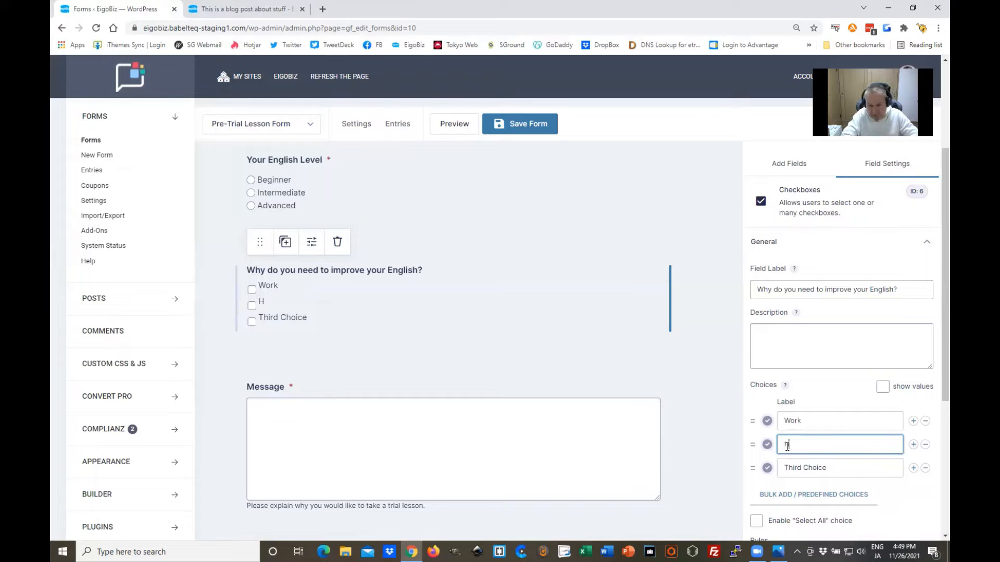
type("obby")
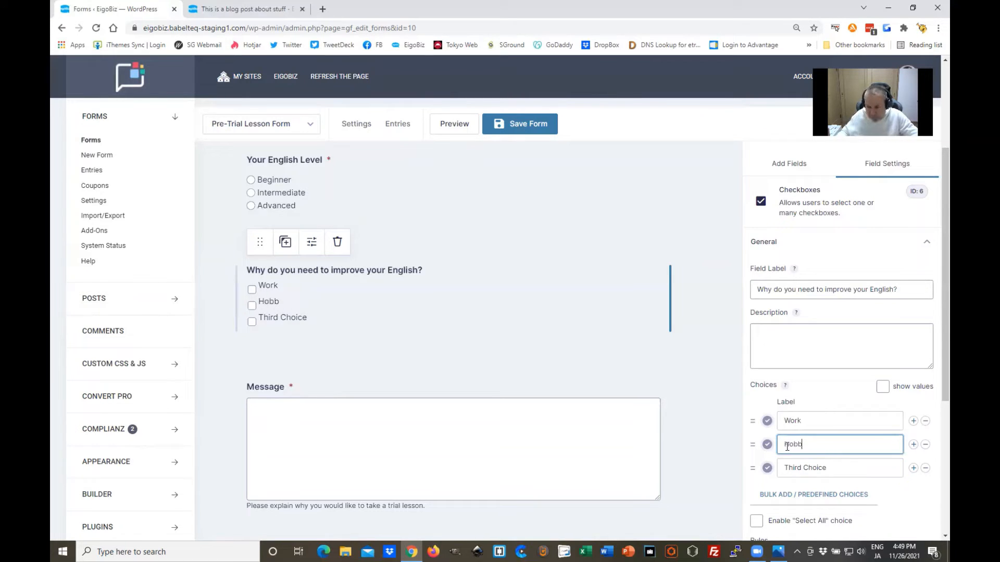
- Rename the third choice of the checkboxes field to "Exams"
left_click(838, 470)
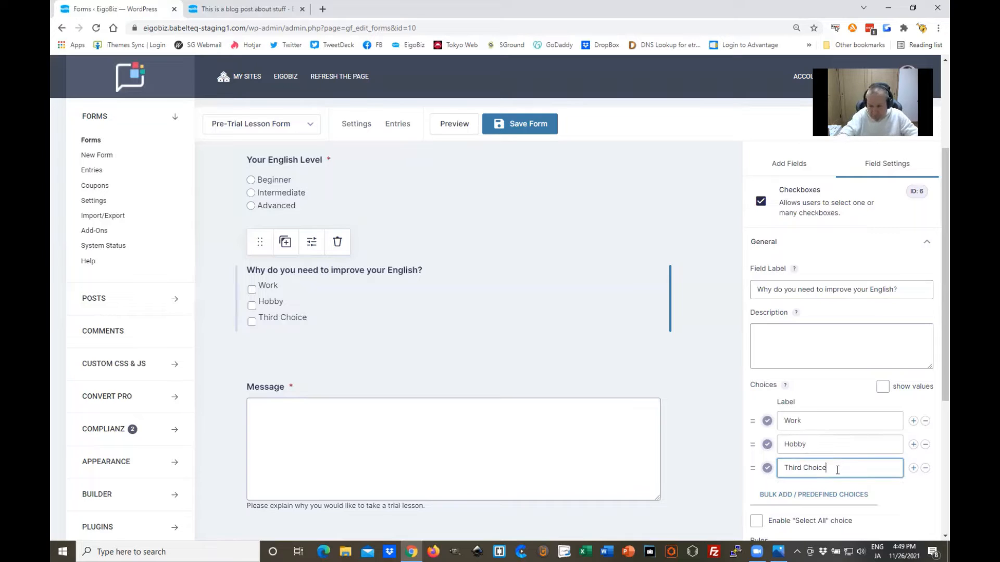
key("BackSpace")
key("BackSpace")
key("BackSpace")
key("BackSpace")
key("BackSpace")
key("BackSpace")
key("BackSpace")
key("BackSpace")
key("BackSpace")
key("BackSpace")
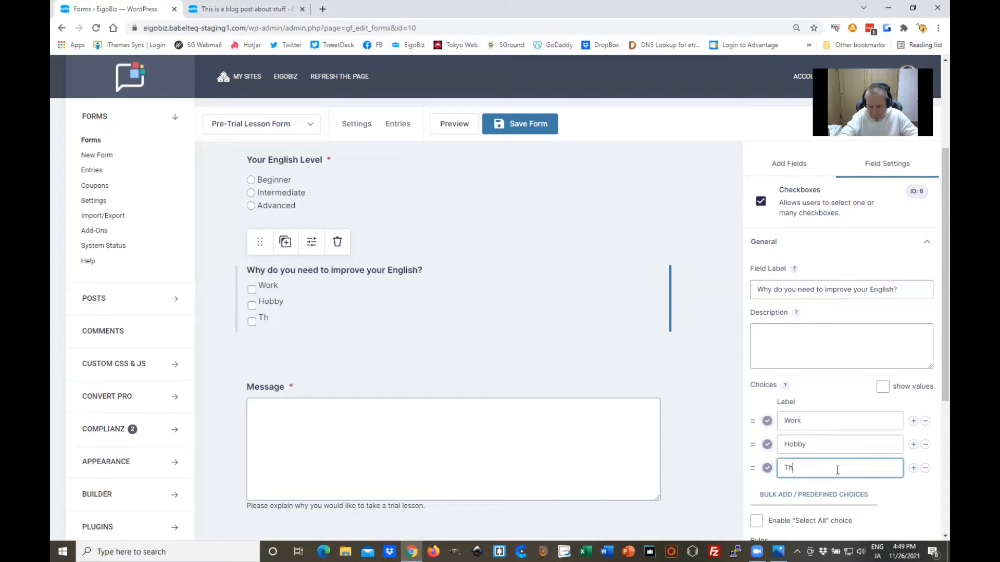
key("BackSpace")
key("BackSpace")
type("Ex")
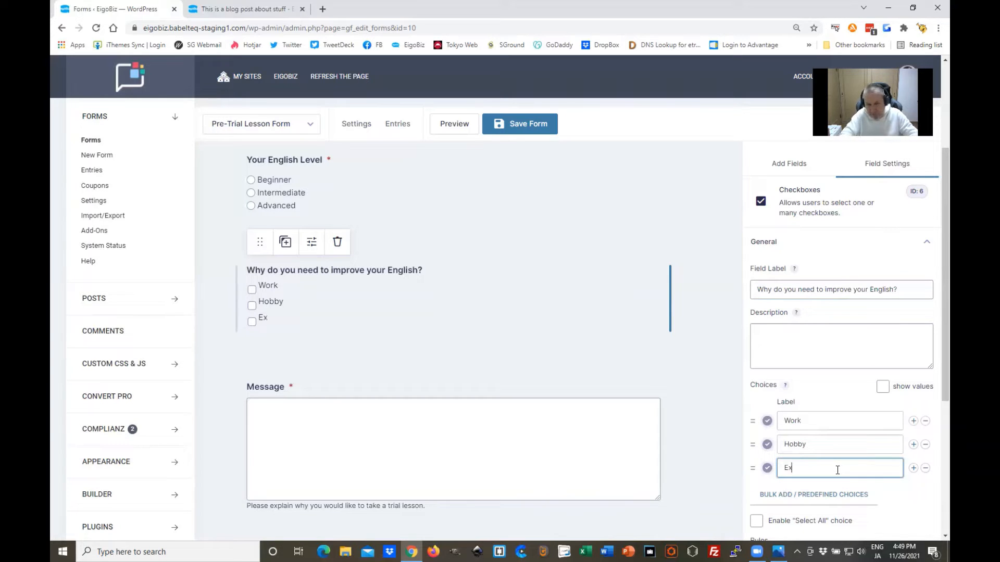
type("ams")
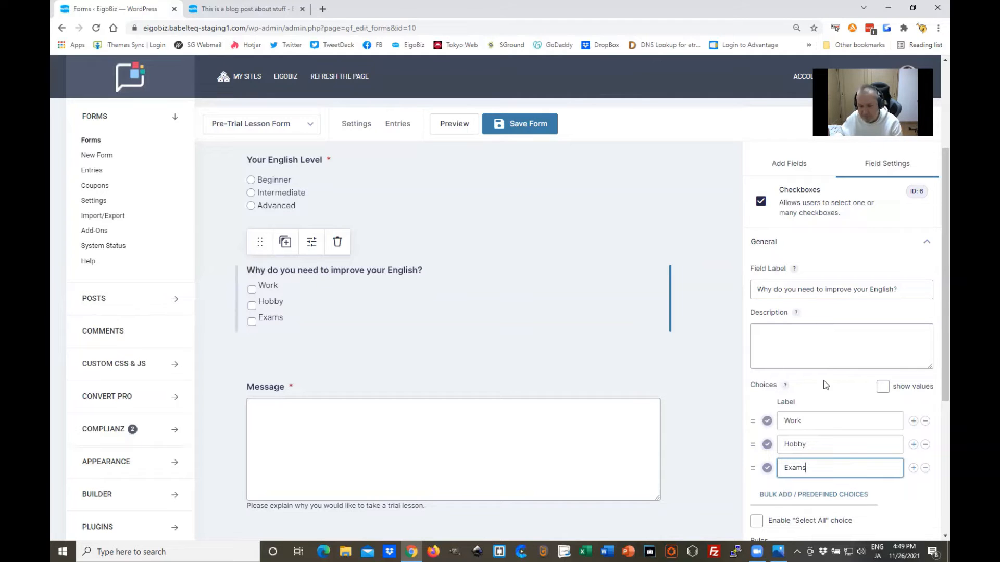
- Review the form's fields from Your Name down to Message, including the English level and improvement reason choices
scroll(824, 385, "down", 2)
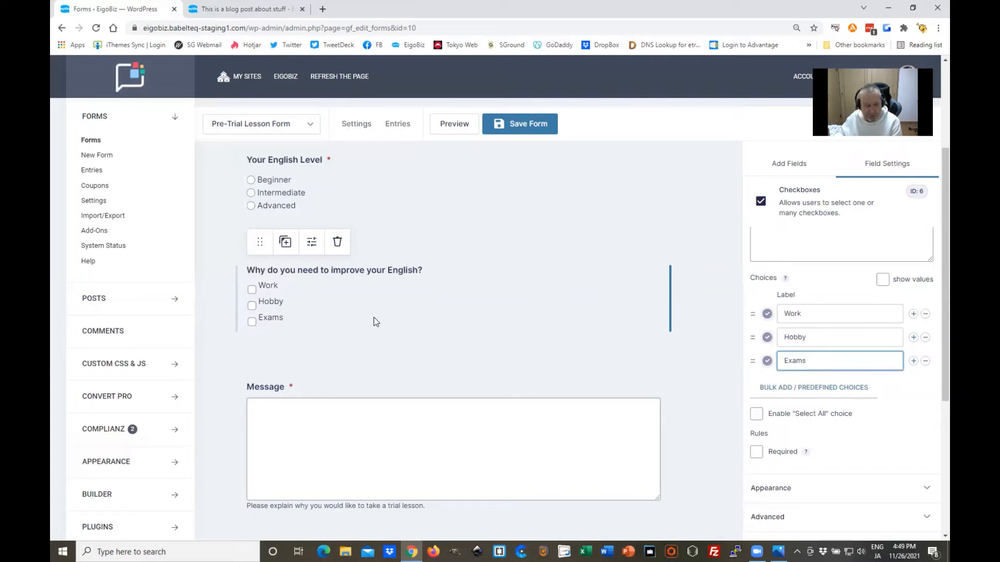
scroll(435, 328, "down", 1)
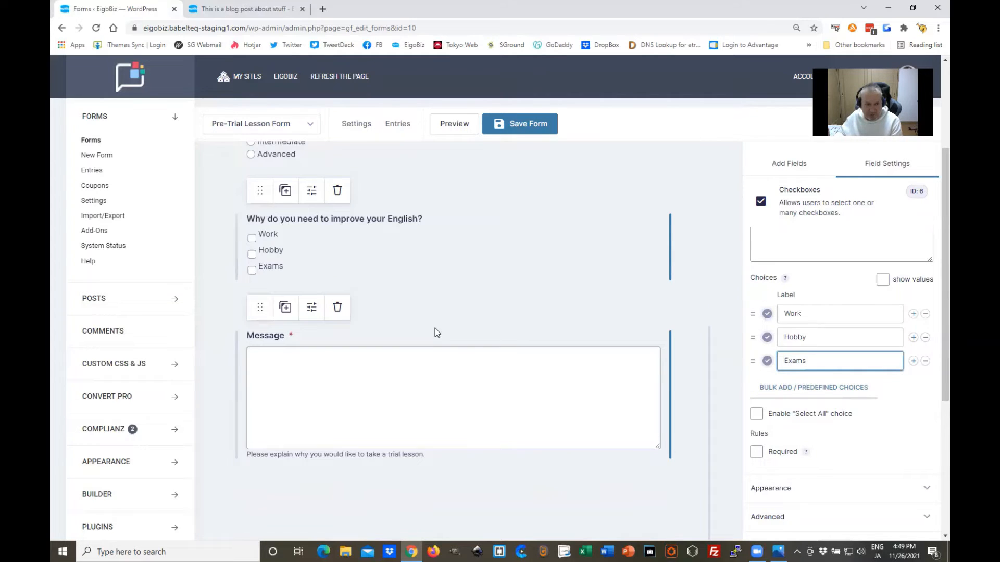
scroll(436, 330, "up", 6)
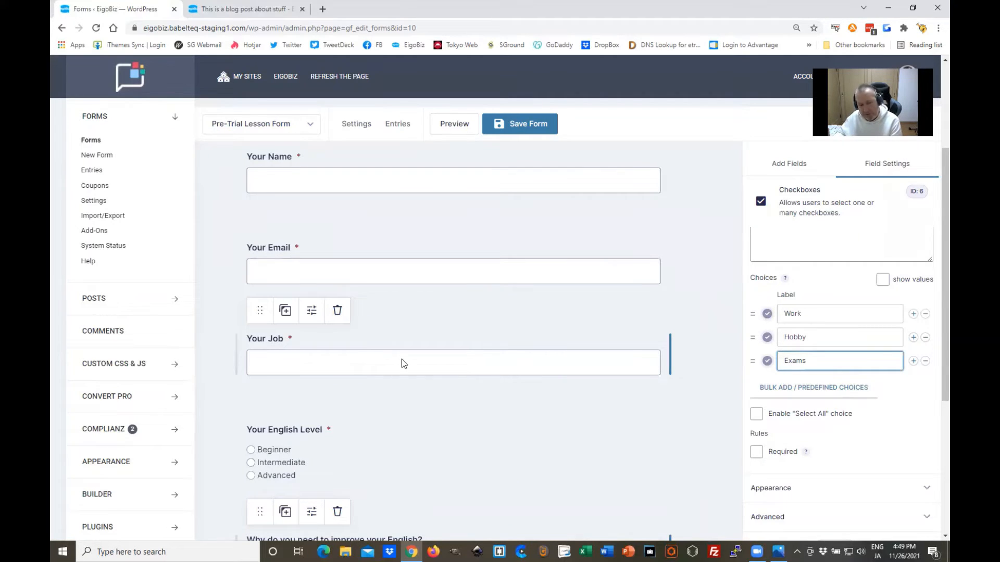
scroll(349, 353, "down", 2)
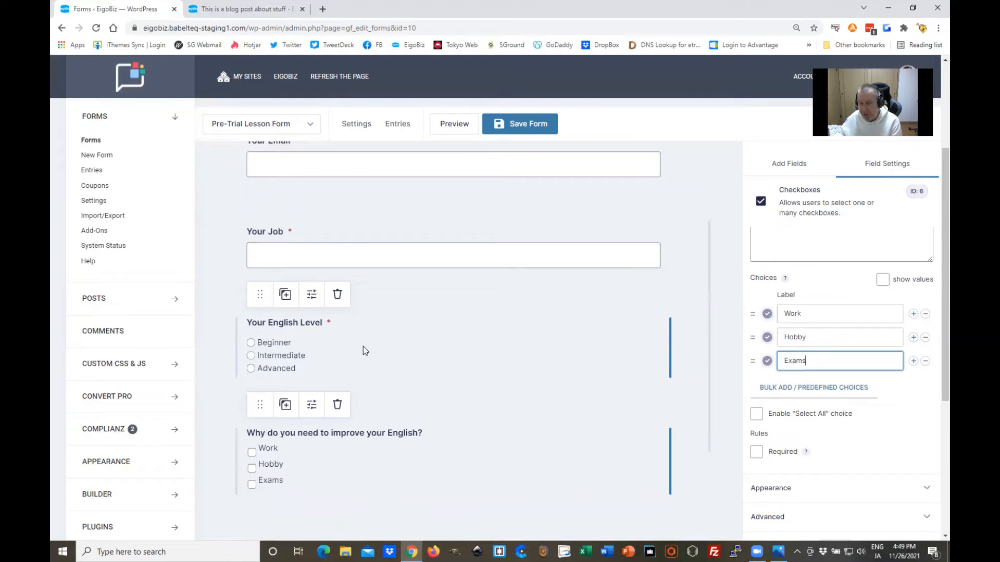
scroll(379, 355, "down", 2)
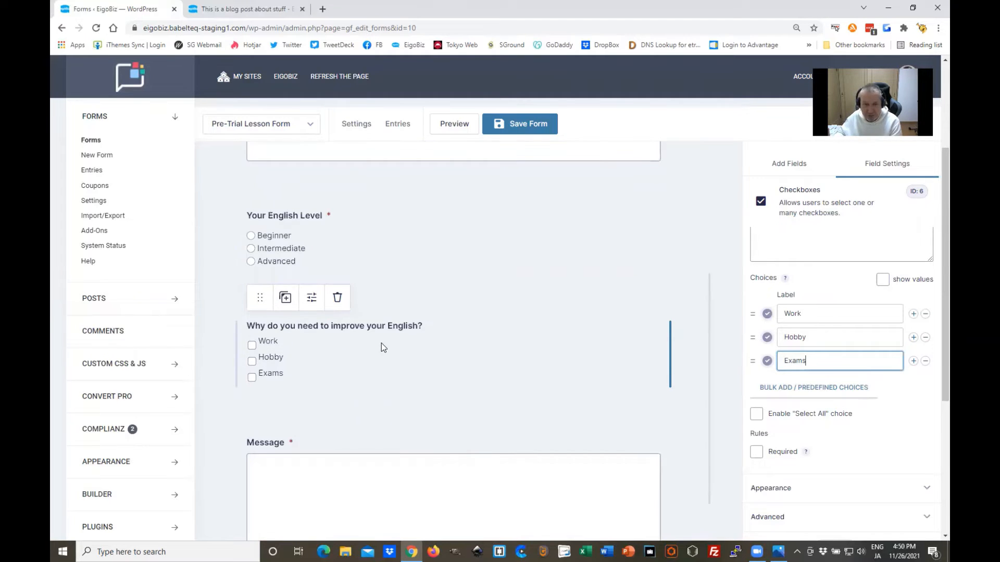
scroll(395, 312, "down", 2)
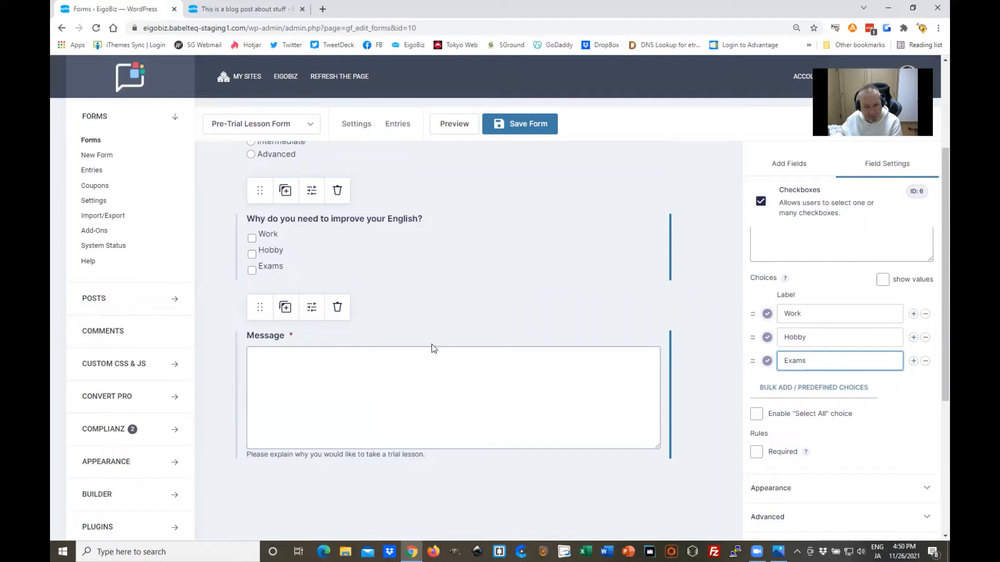
scroll(596, 385, "down", 2)
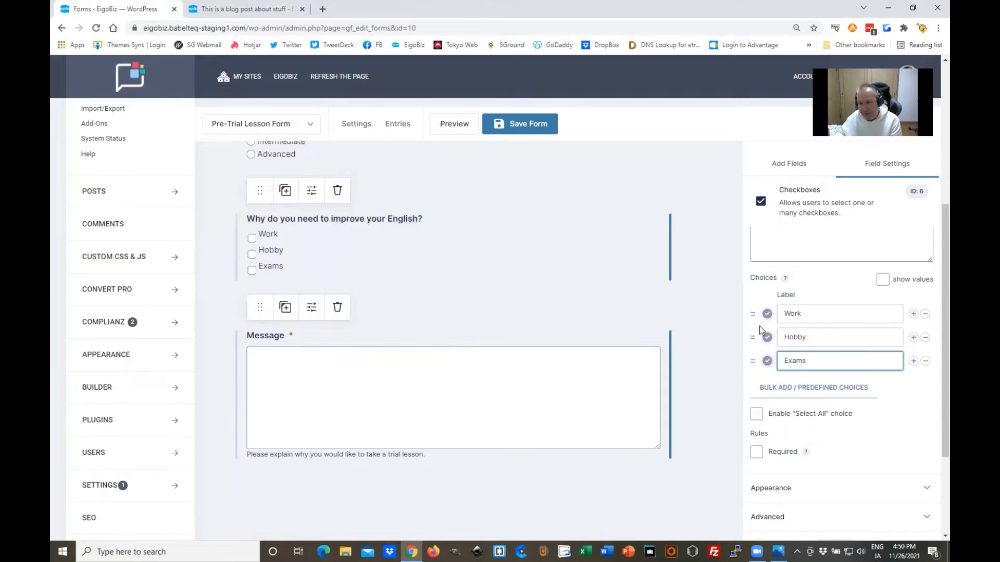
scroll(762, 292, "up", 2)
- Add a File Upload field from the advanced fields below the Message field
left_click(783, 162)
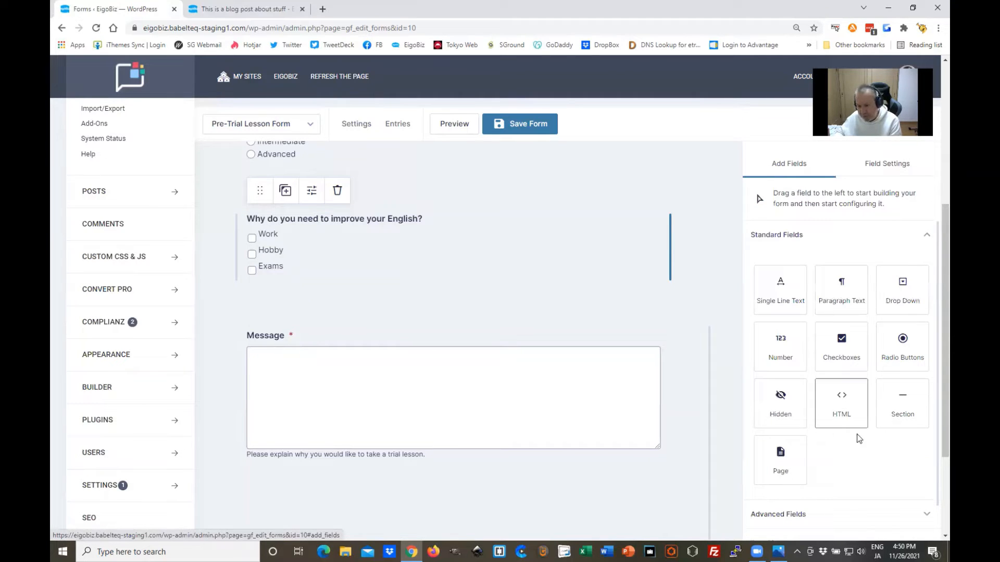
scroll(857, 437, "down", 1)
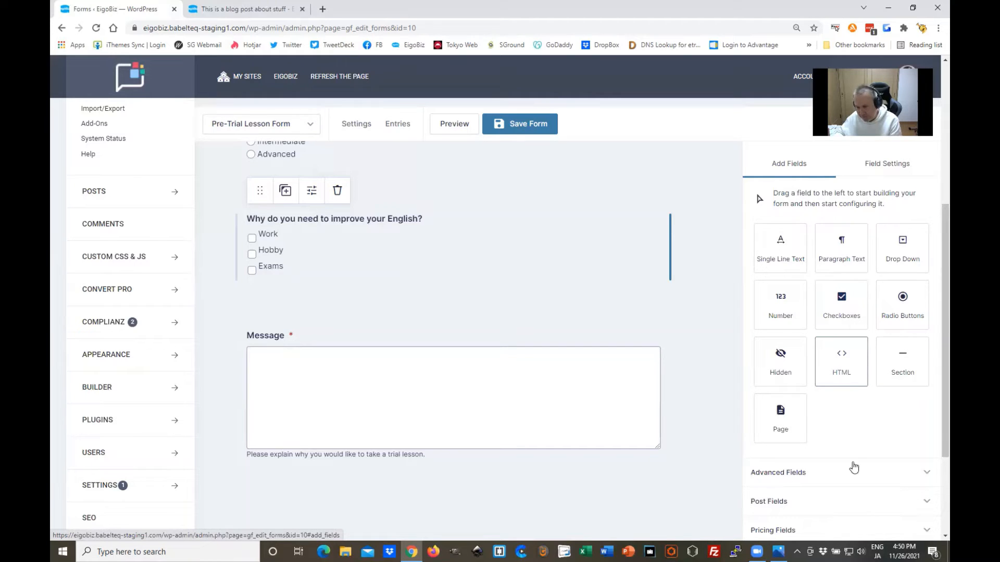
left_click(925, 477)
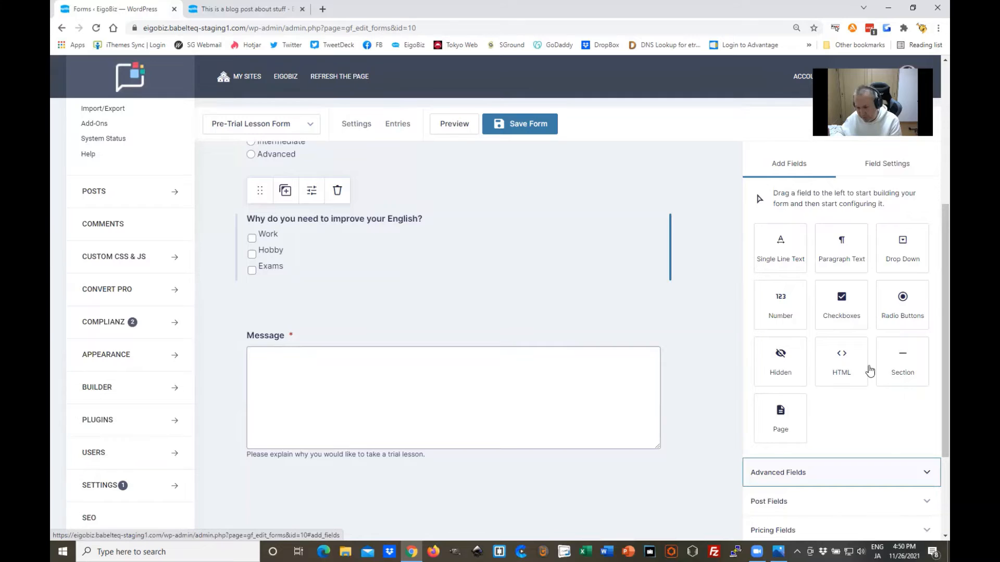
scroll(858, 358, "down", 2)
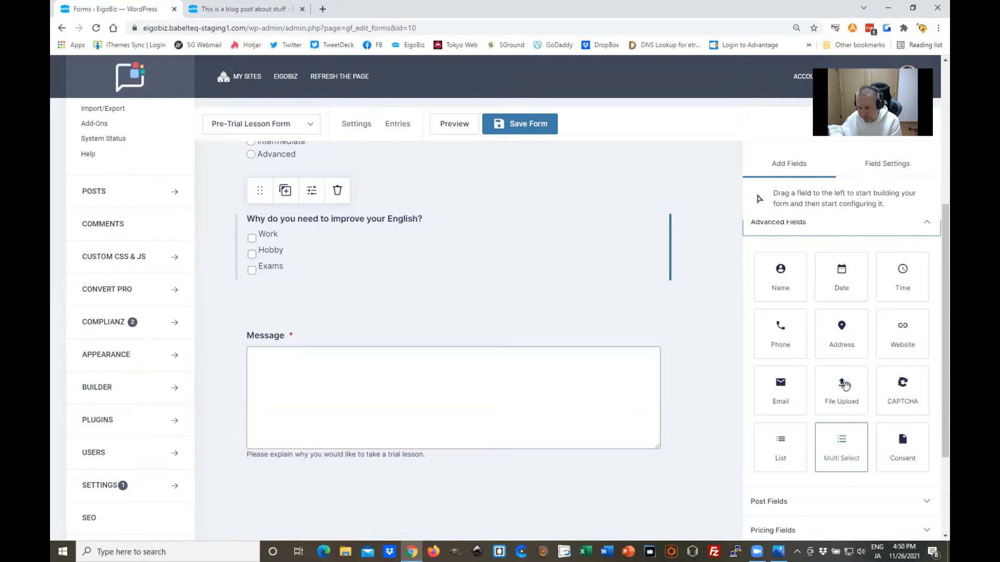
left_click_drag(844, 386, 355, 464)
scroll(395, 397, "down", 1)
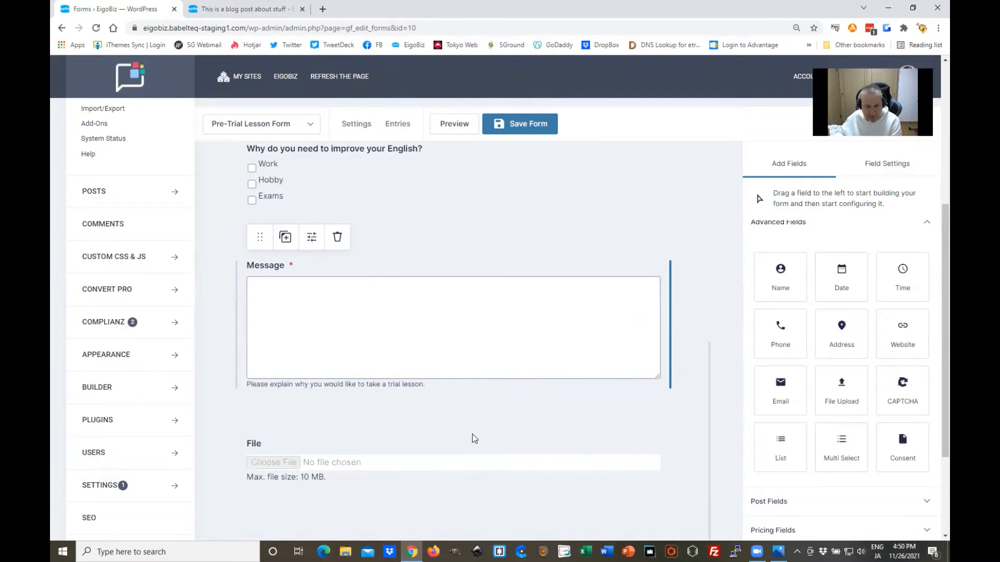
- Label the new file upload field "Your self recorded presentation"
scroll(348, 423, "down", 1)
left_click(348, 423)
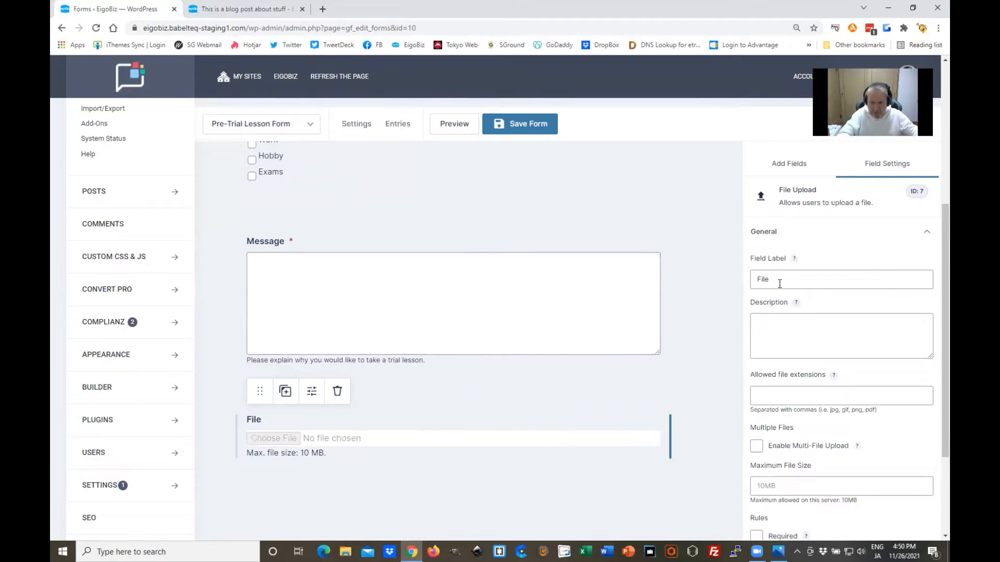
double_click(780, 284)
type("F")
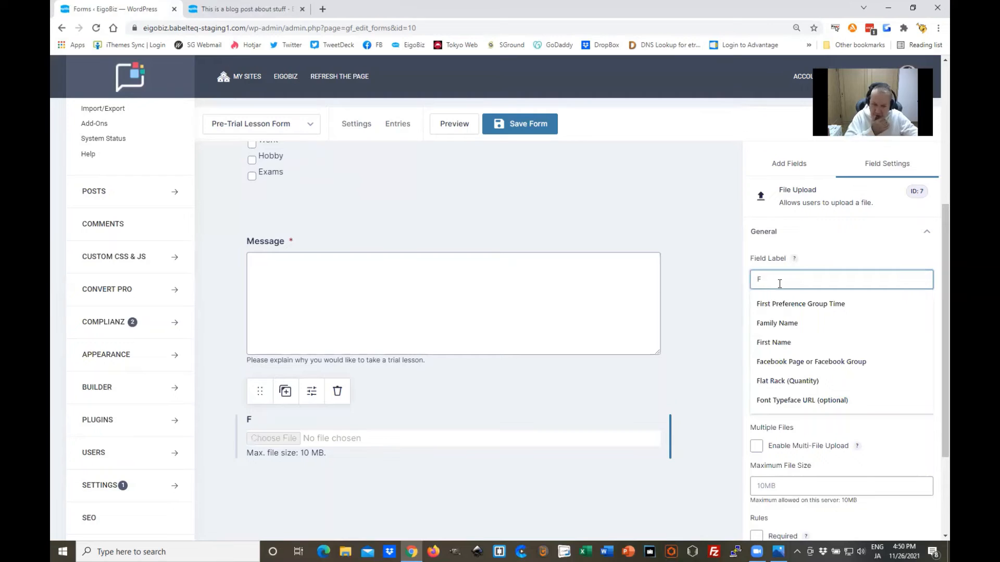
key("BackSpace")
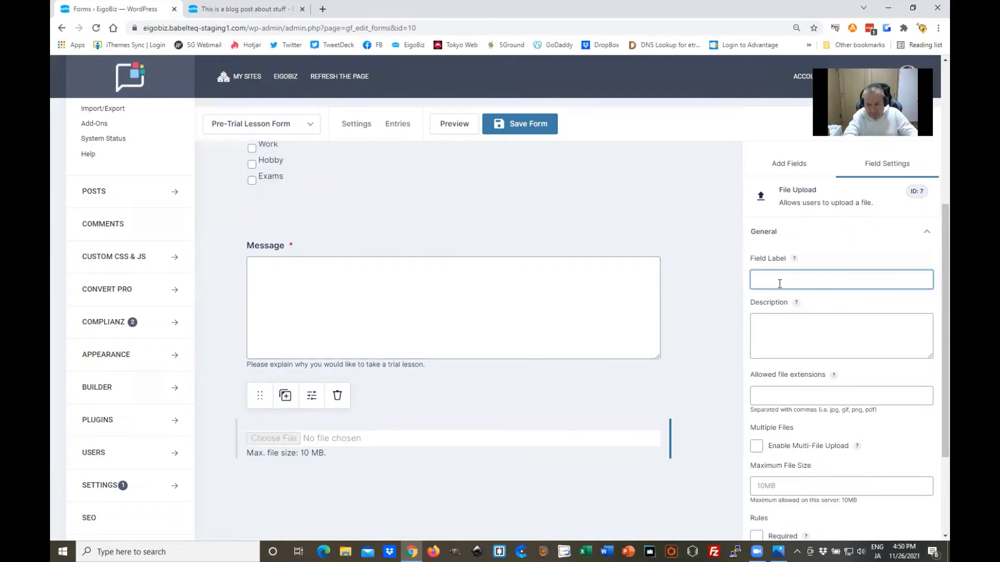
type("Your")
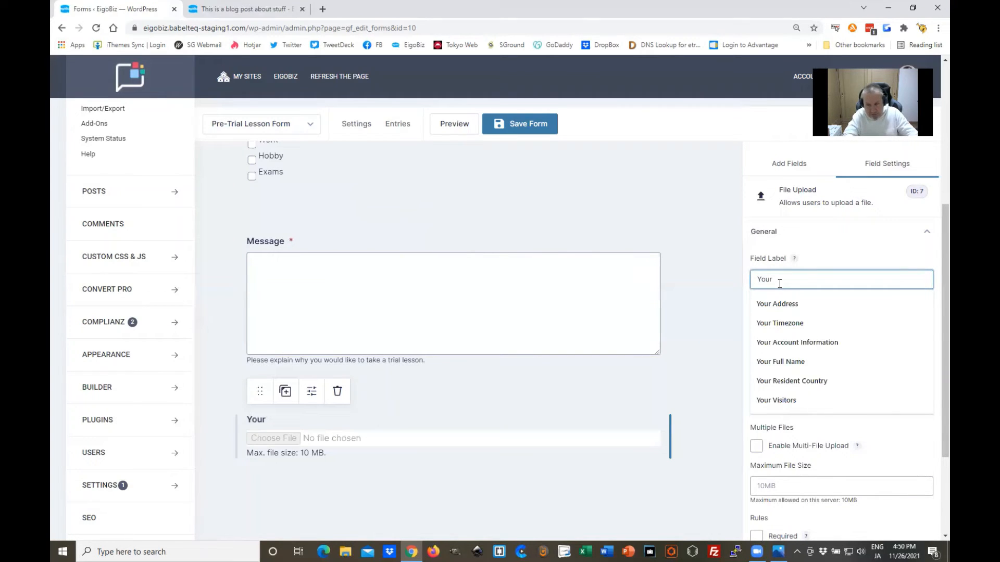
type(" self")
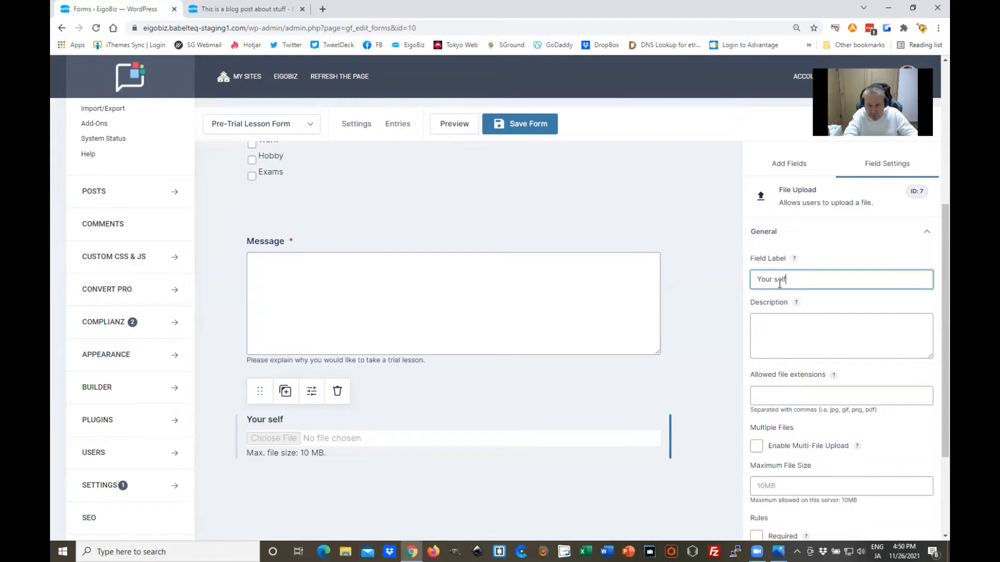
type(" recorded")
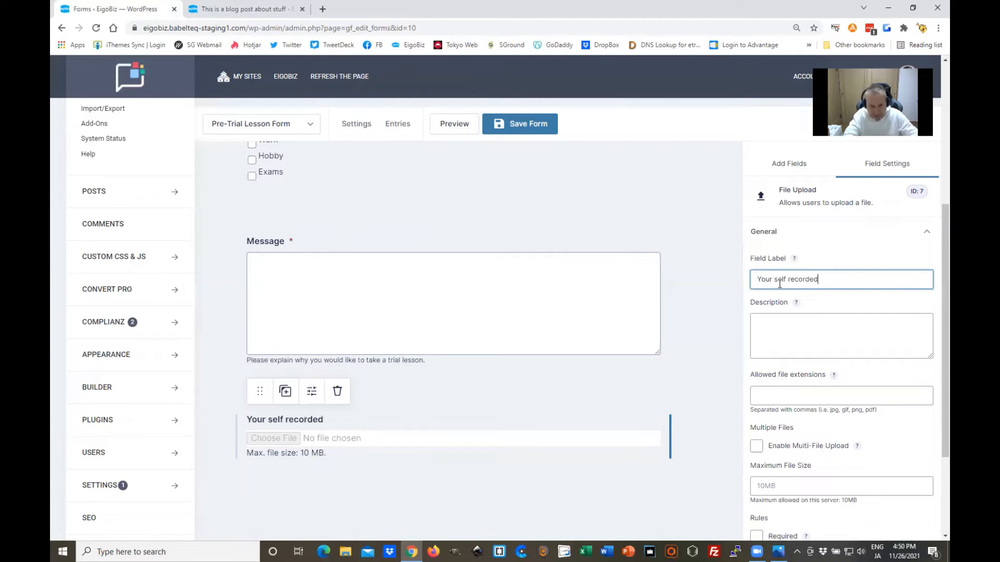
type(" pres")
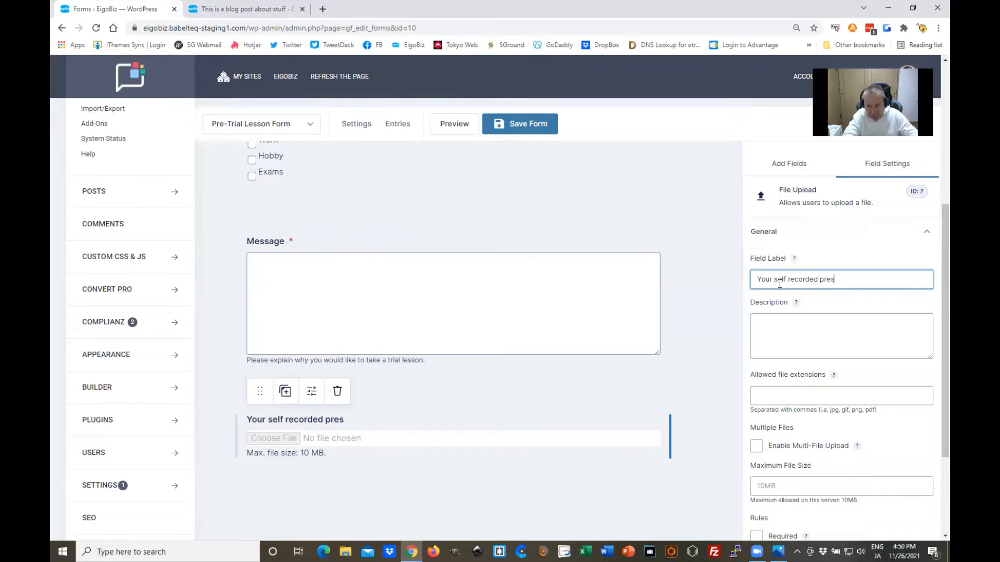
type("entation")
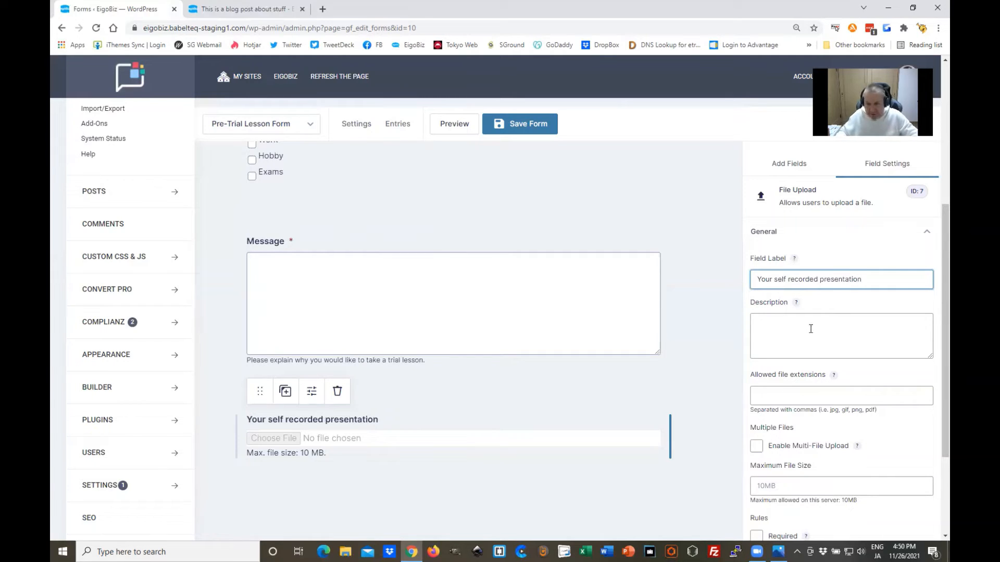
- Describe the file upload field with "Please upload an MP3 file of yourself talking about a hobby."
left_click(811, 328)
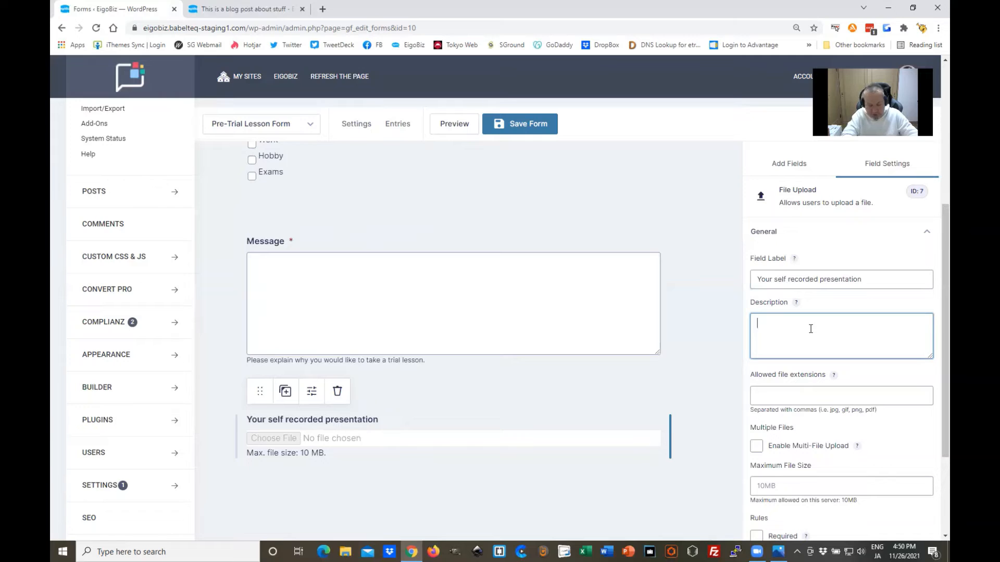
type("Pleas")
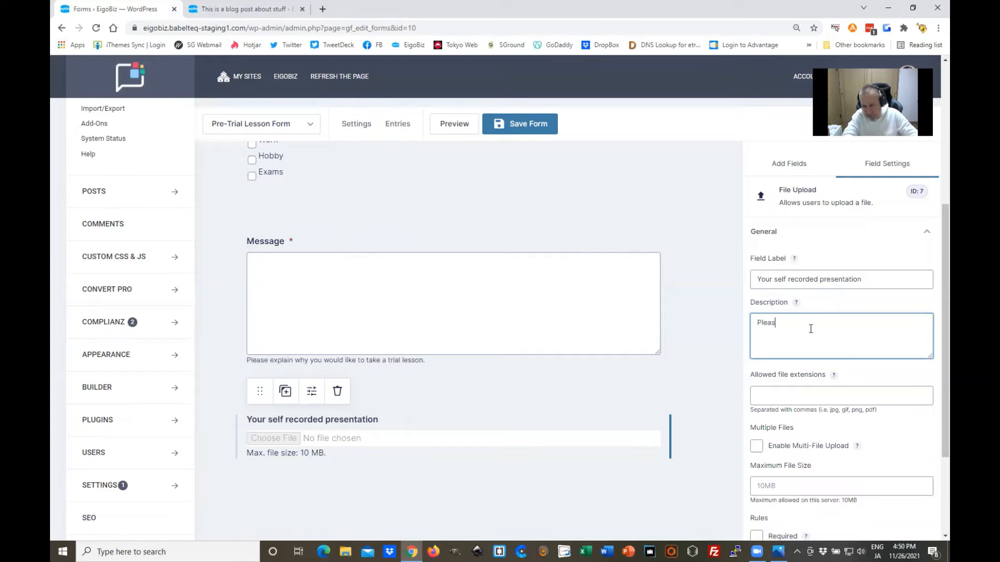
type("e upload an MP")
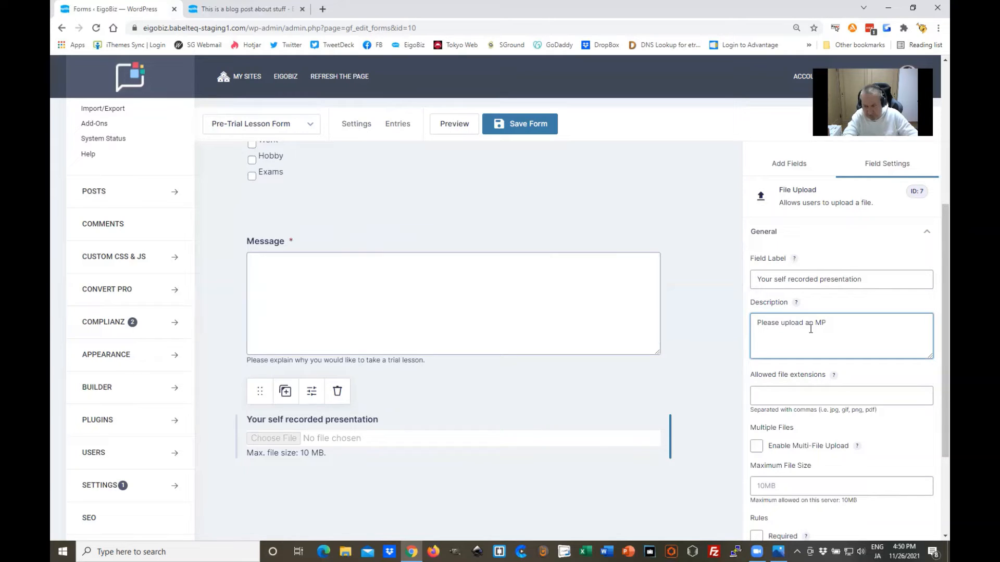
type("3 file ")
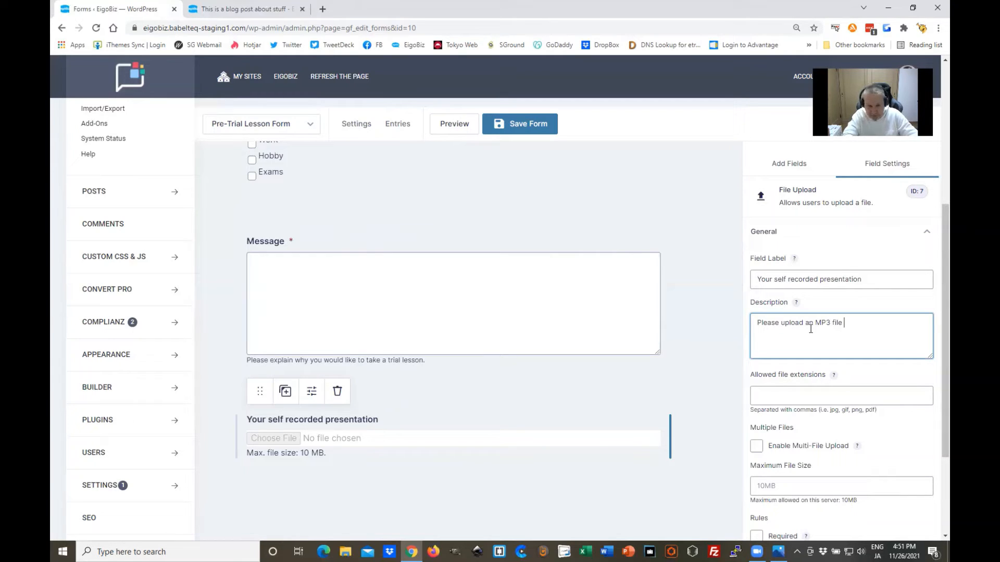
type("of oursel")
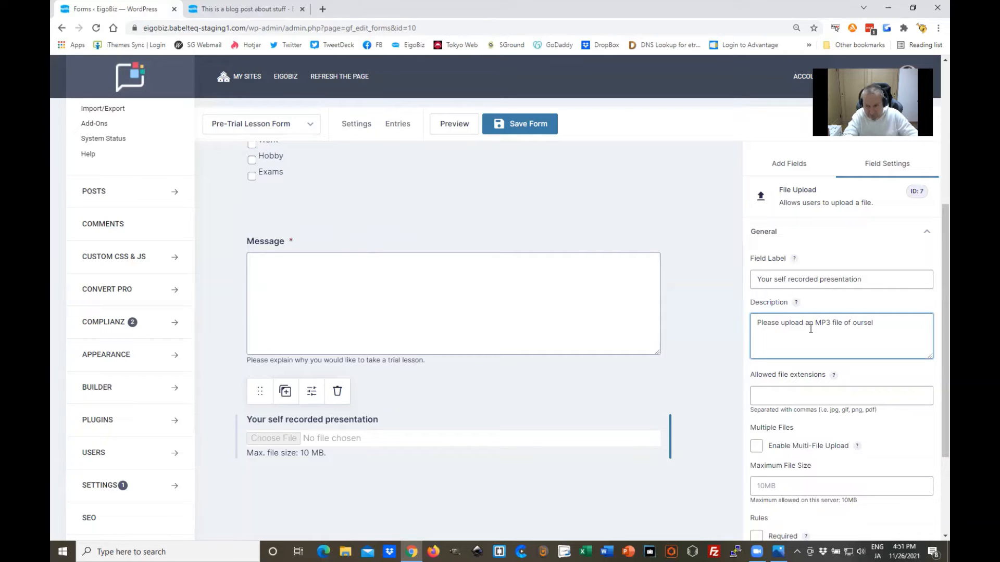
type("v")
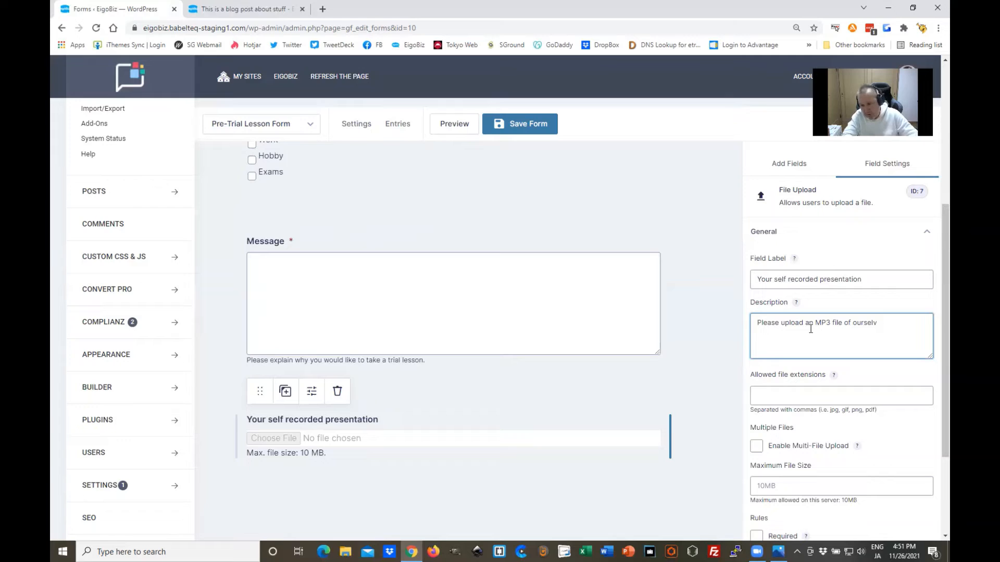
key("BackSpace")
type("f")
key("BackSpace")
type("t")
key("BackSpace")
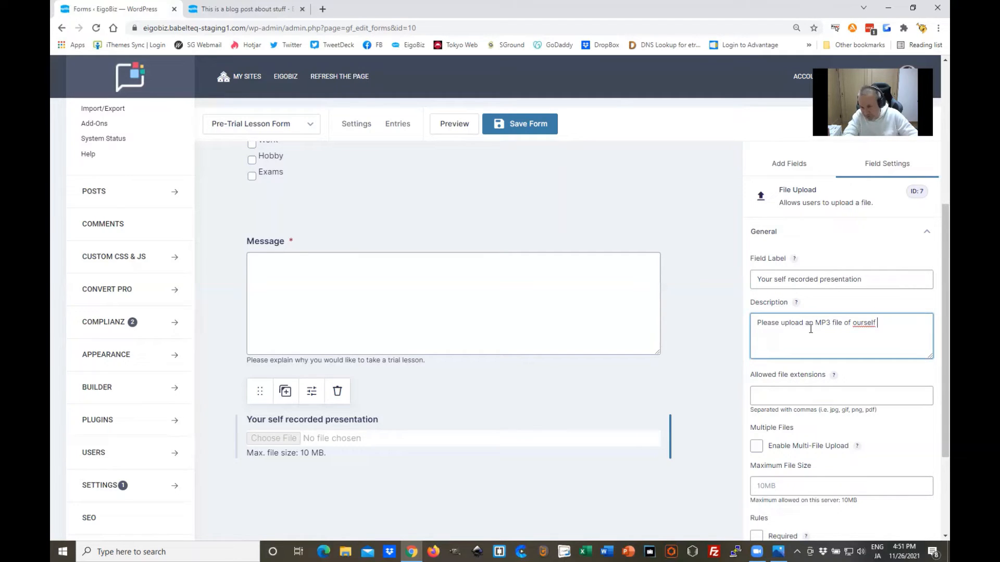
key("BackSpace")
key("BackSpace")
key("BackSpace")
key("BackSpace")
key("BackSpace")
key("BackSpace")
key("BackSpace")
key("BackSpace")
type("y")
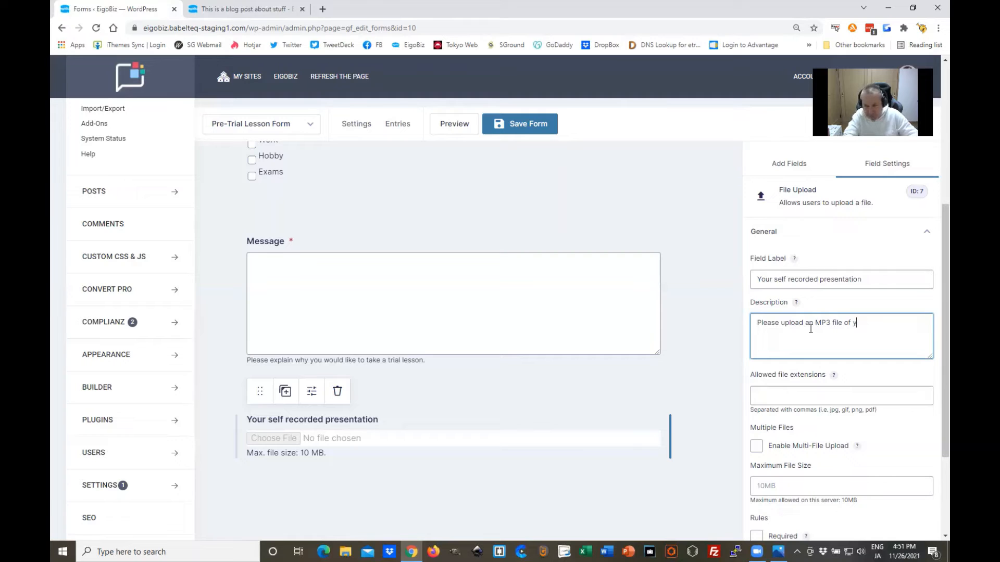
type("ourself talking about a h")
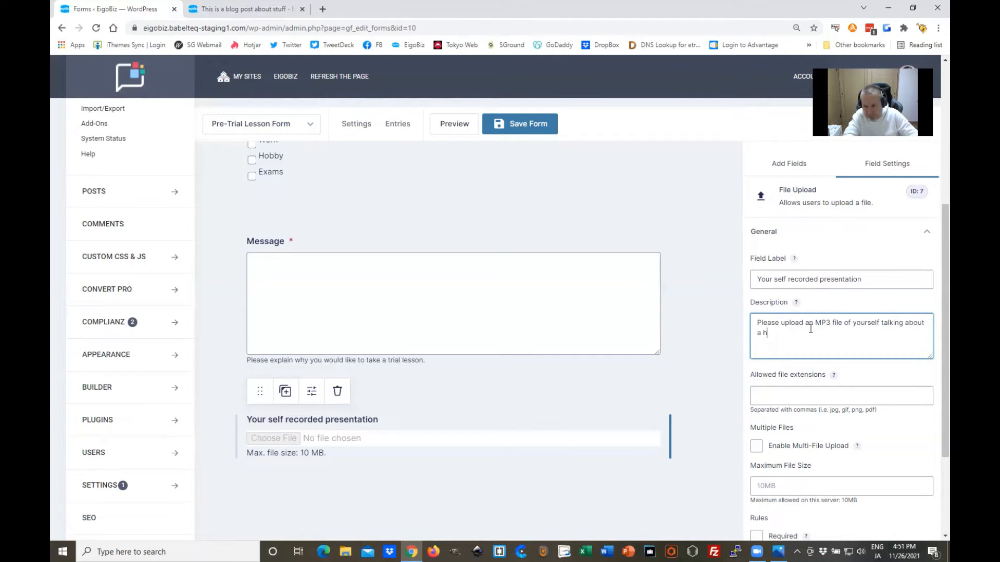
type("obby.")
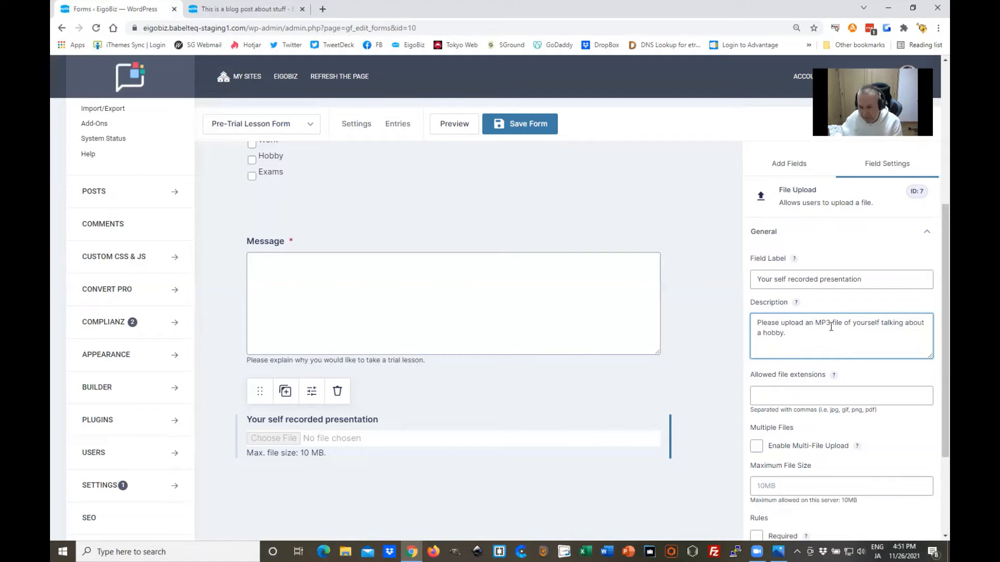
- Restrict the file upload field's allowed file extensions to mp3
scroll(838, 284, "down", 1)
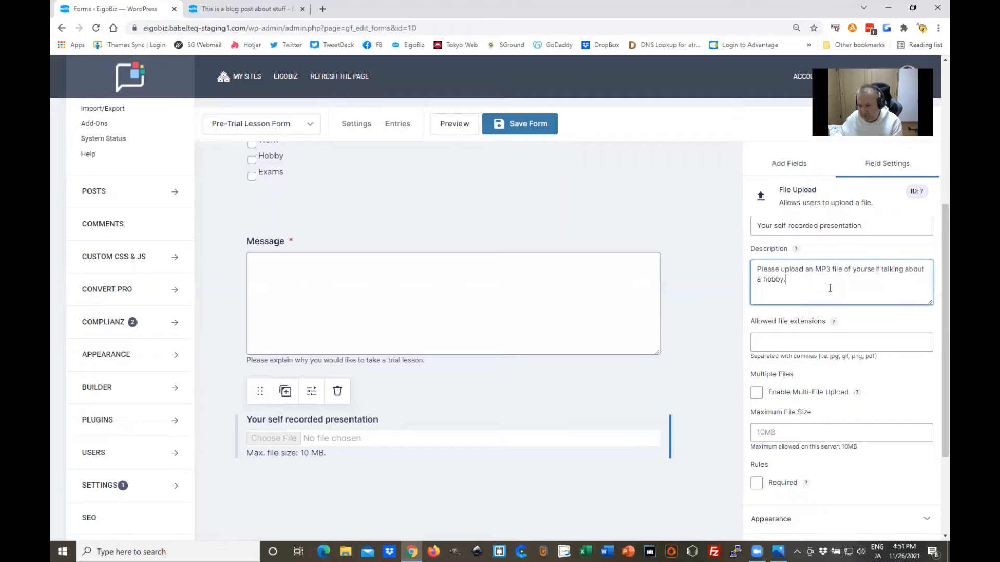
left_click(790, 343)
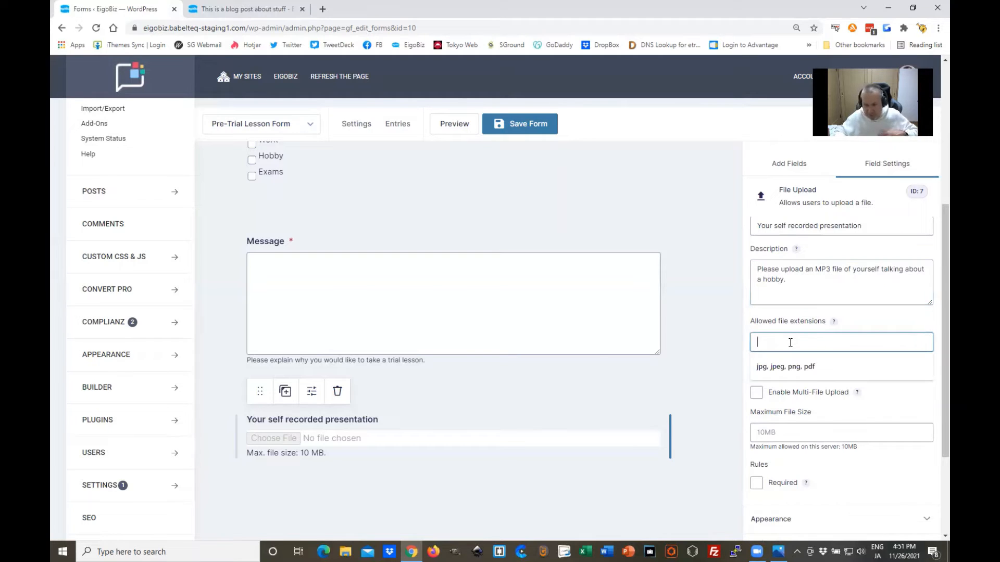
type("m")
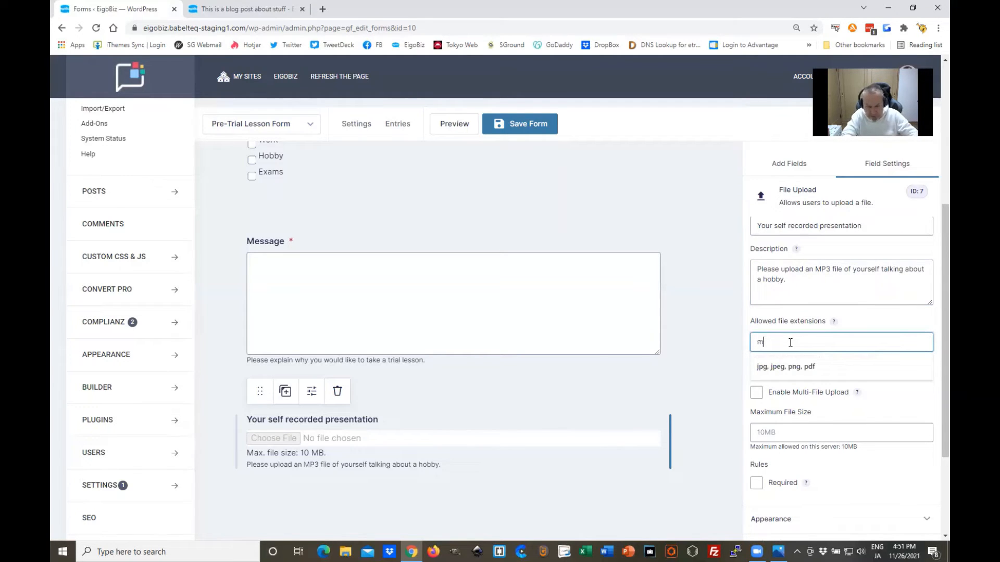
type("p3")
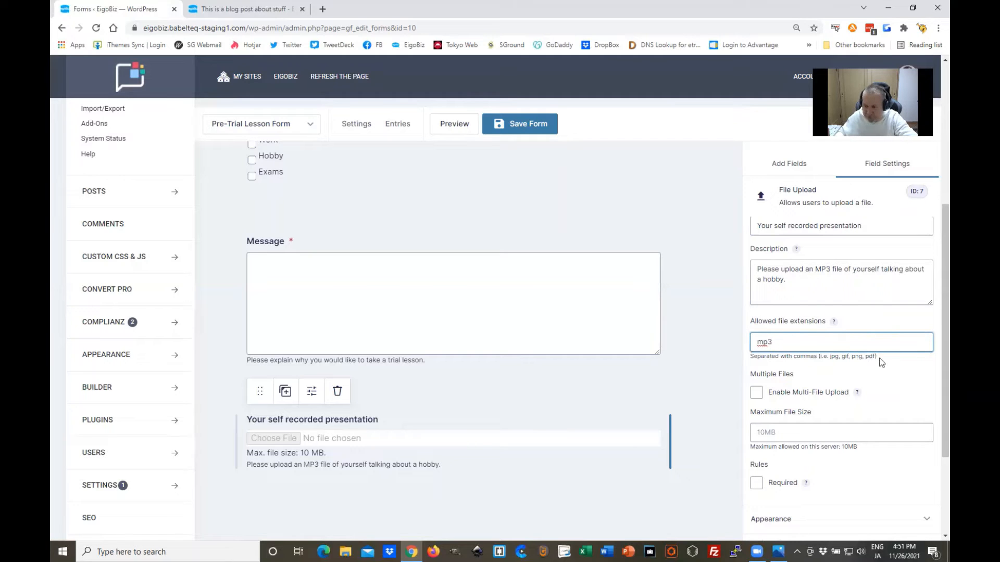
scroll(896, 337, "down", 1)
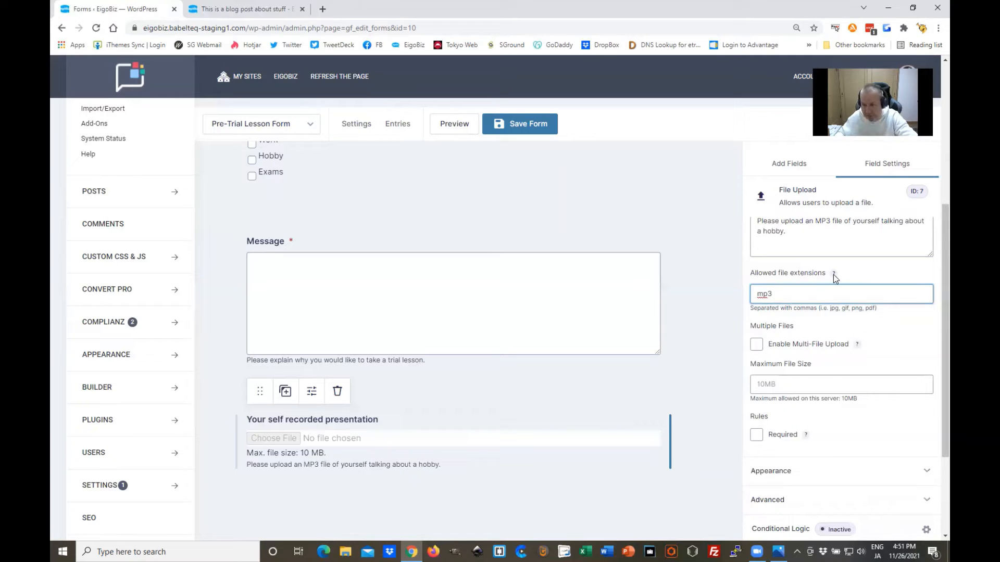
mouse_move(833, 274)
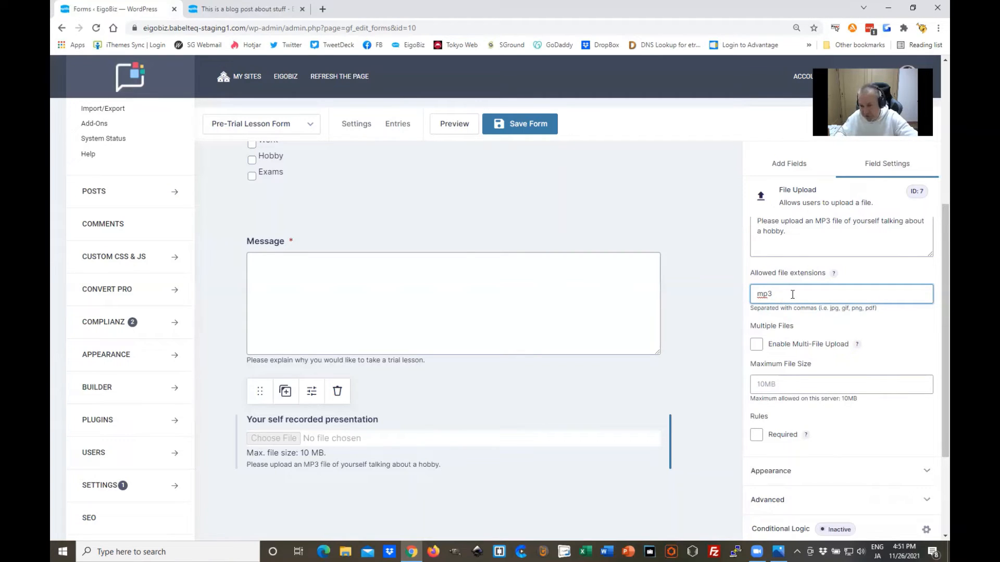
left_click(897, 334)
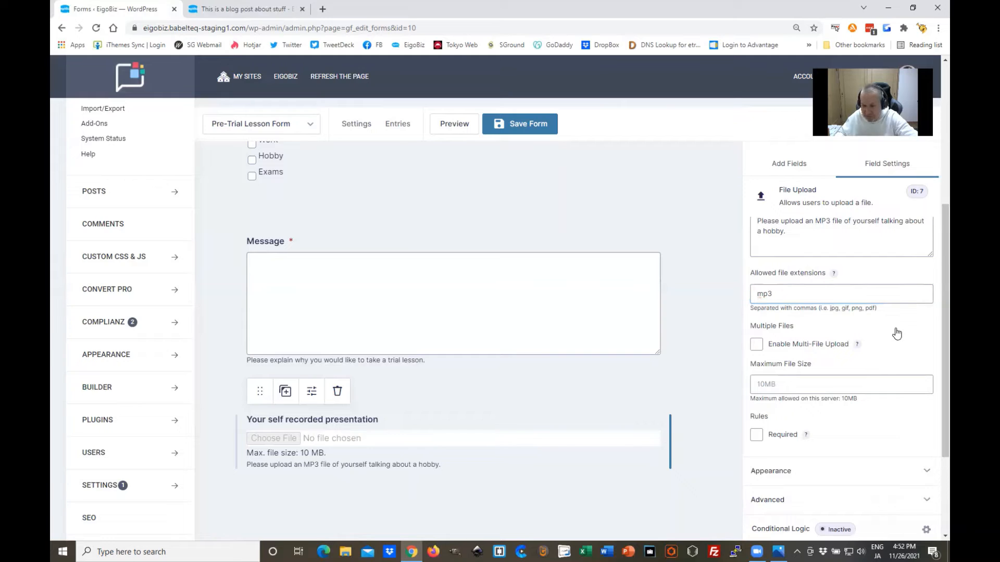
- Set the file upload field's maximum file size to 2MB and make the field required
scroll(897, 333, "down", 1)
scroll(898, 320, "down", 1)
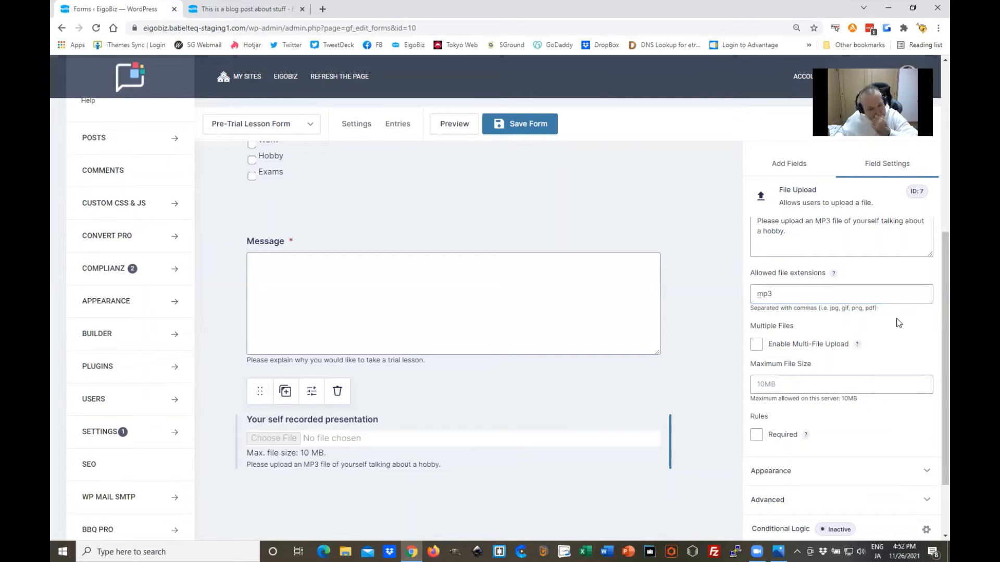
left_click(805, 385)
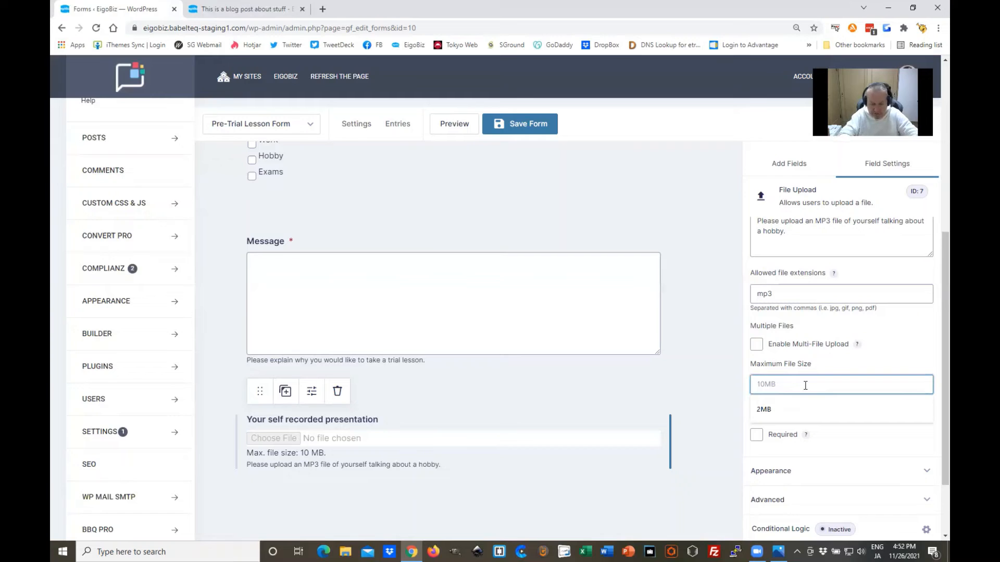
type("2MB")
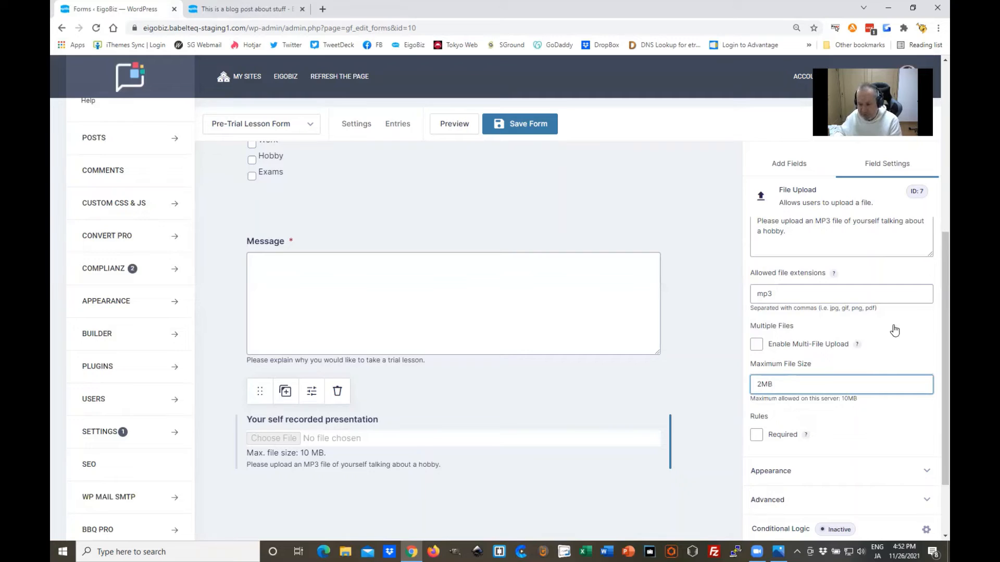
left_click(756, 435)
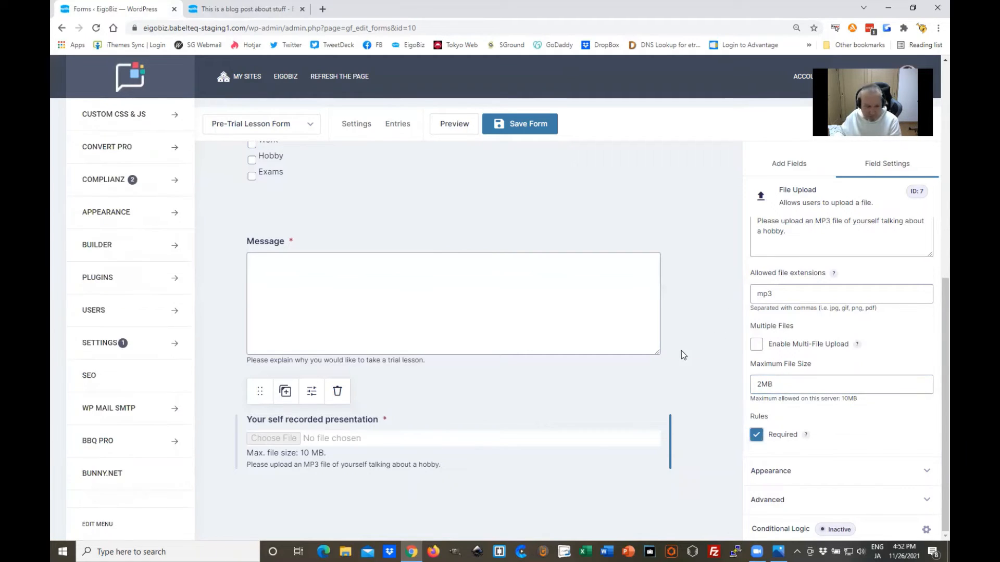
- Check the settings of the Message and self recorded presentation fields and save the form
scroll(678, 401, "down", 1)
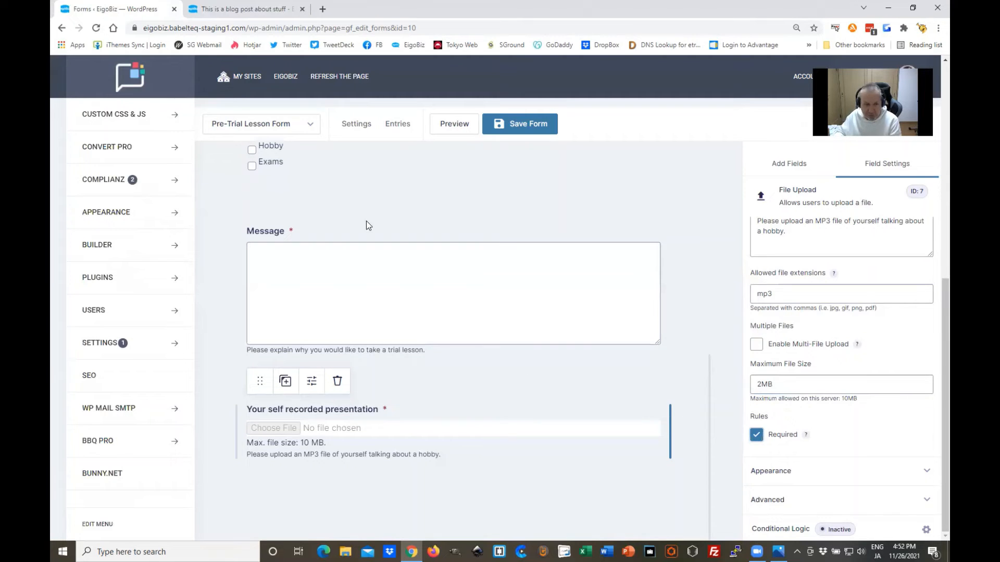
left_click(528, 336)
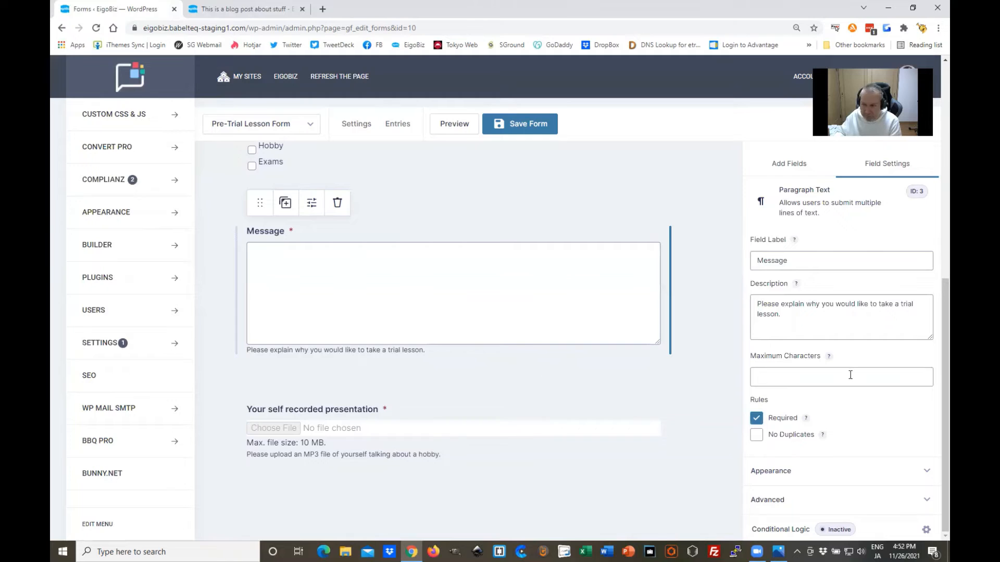
scroll(850, 375, "up", 5)
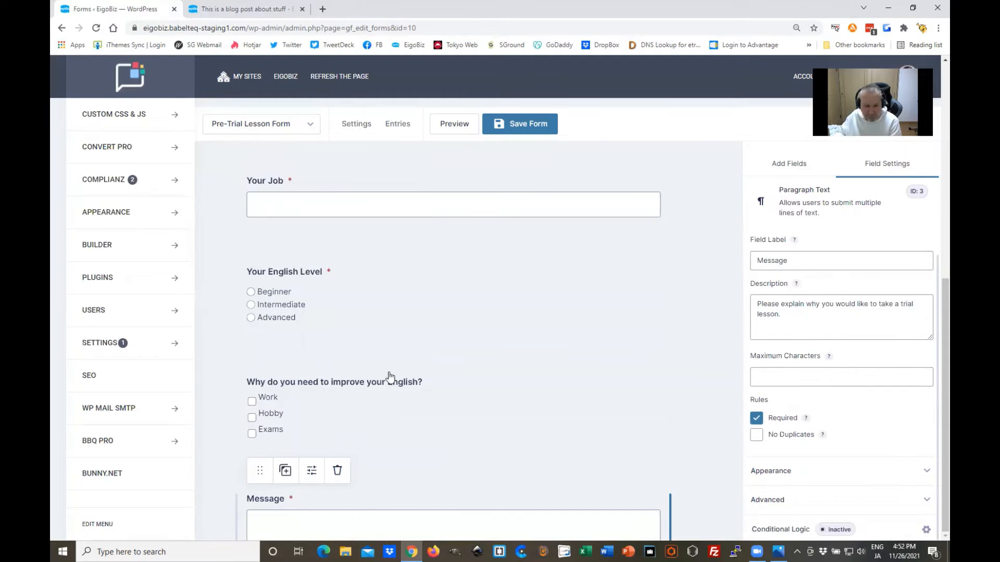
scroll(391, 380, "down", 4)
left_click(398, 446)
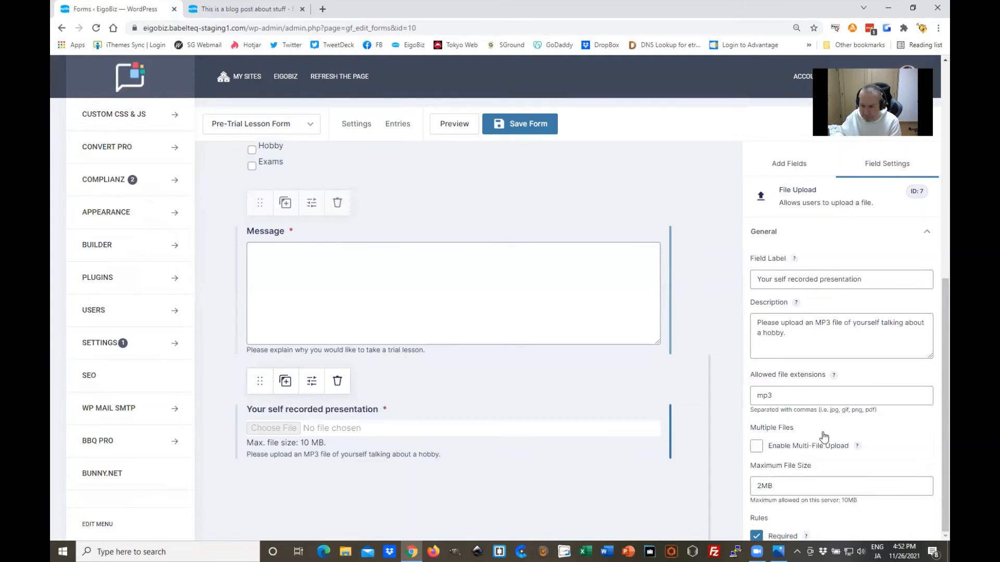
scroll(821, 425, "down", 2)
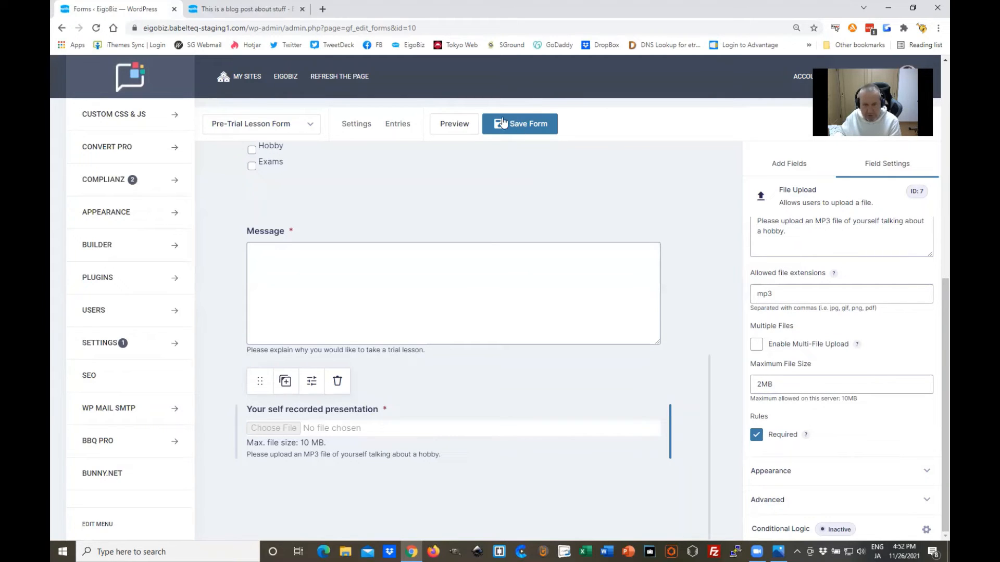
left_click(528, 126)
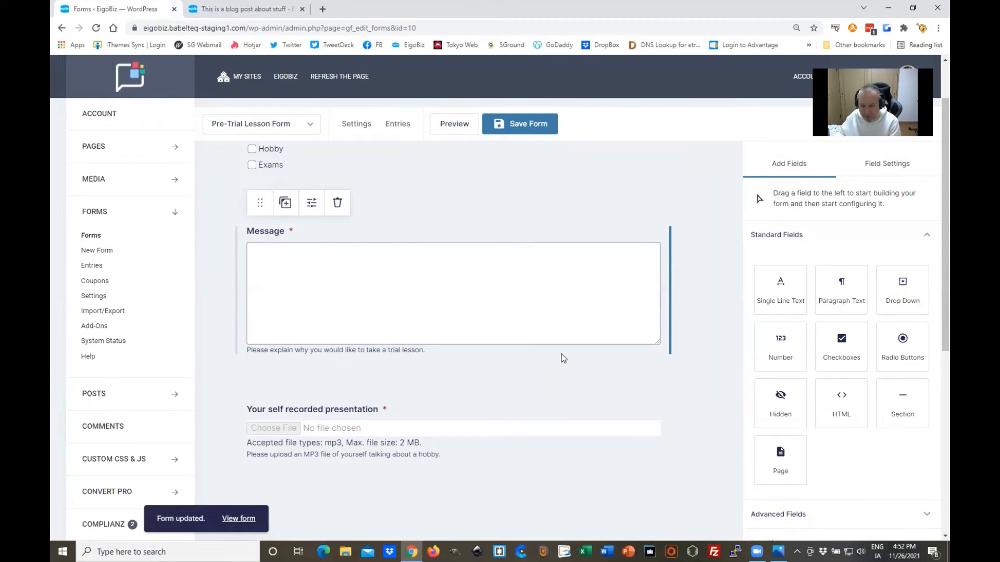
- Add a Checkboxes field from the standard fields below the self recorded presentation upload
scroll(523, 313, "down", 2)
scroll(532, 296, "up", 4)
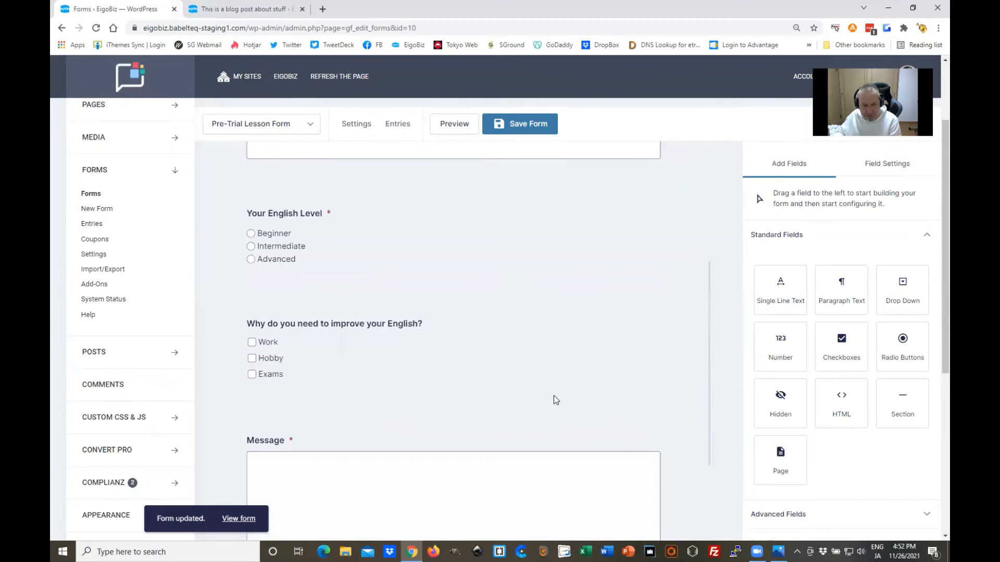
scroll(554, 396, "down", 4)
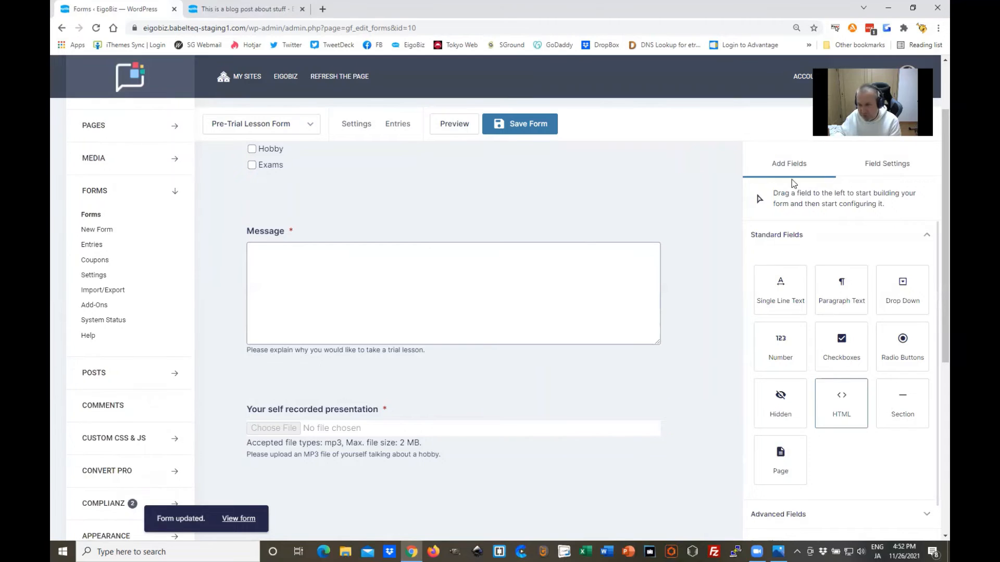
scroll(792, 179, "up", 2)
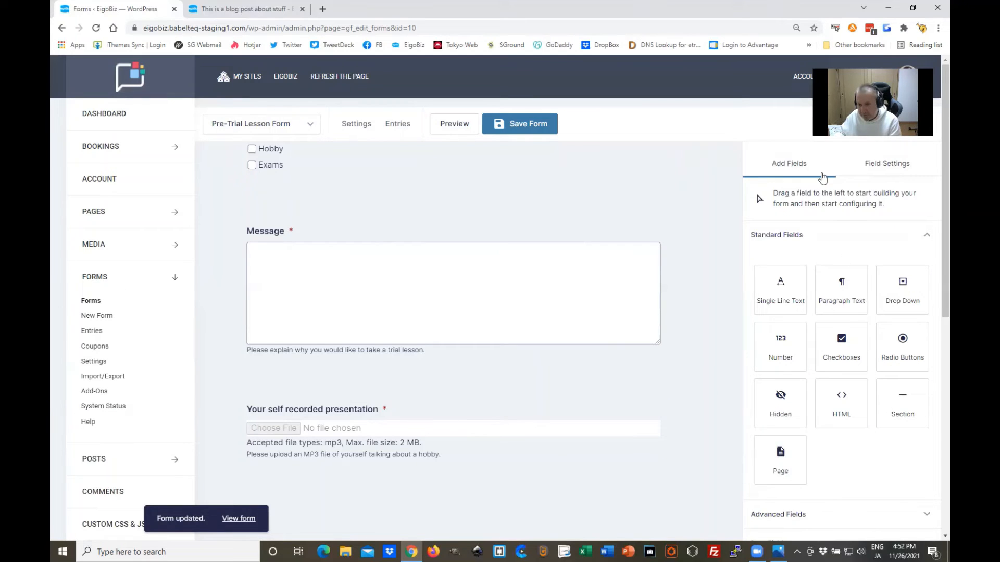
scroll(835, 435, "down", 1)
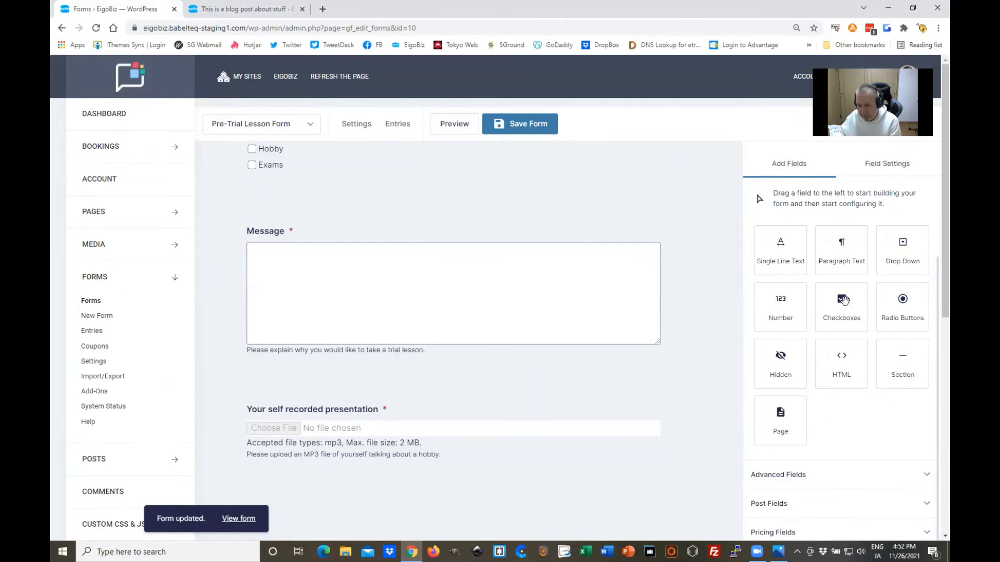
left_click(860, 254)
left_click(842, 298)
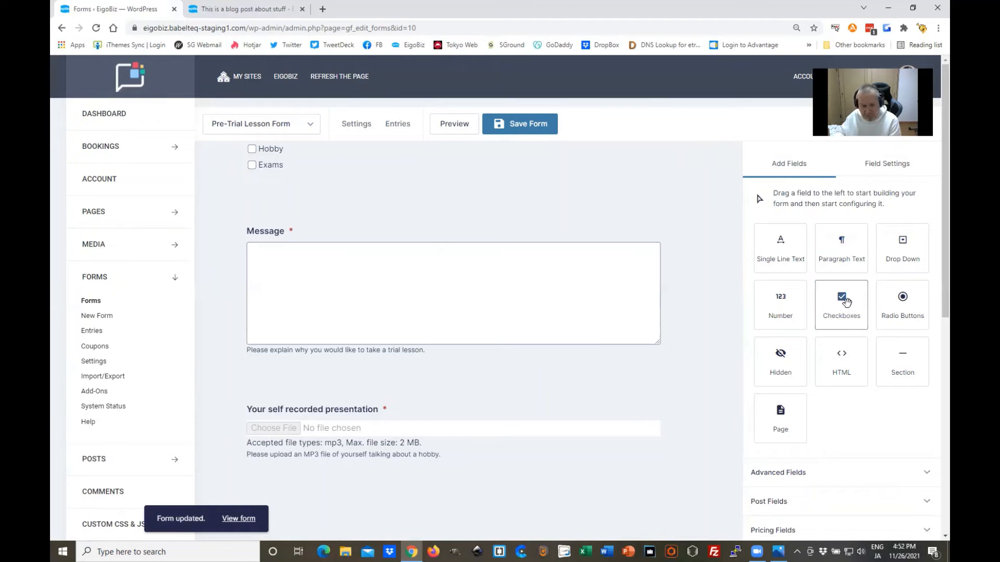
left_click_drag(354, 492, 354, 488)
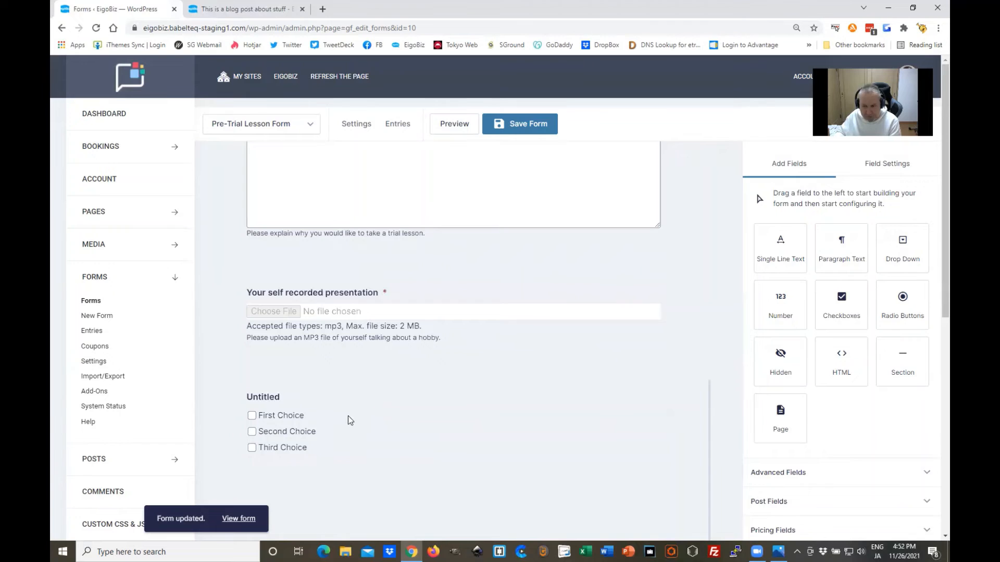
- Label the new checkboxes field "Terms and Conditions"
left_click(348, 415)
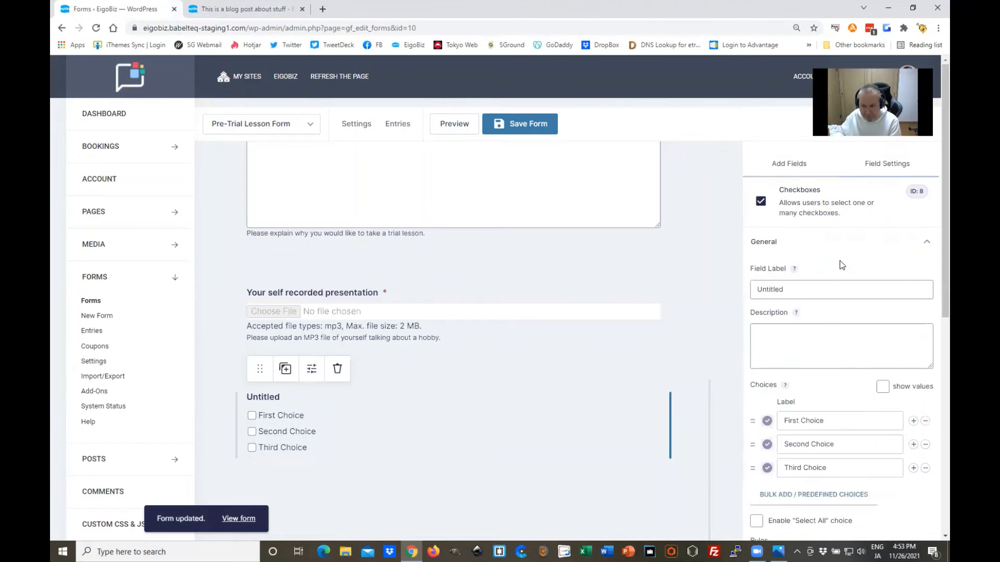
double_click(754, 295)
type("T")
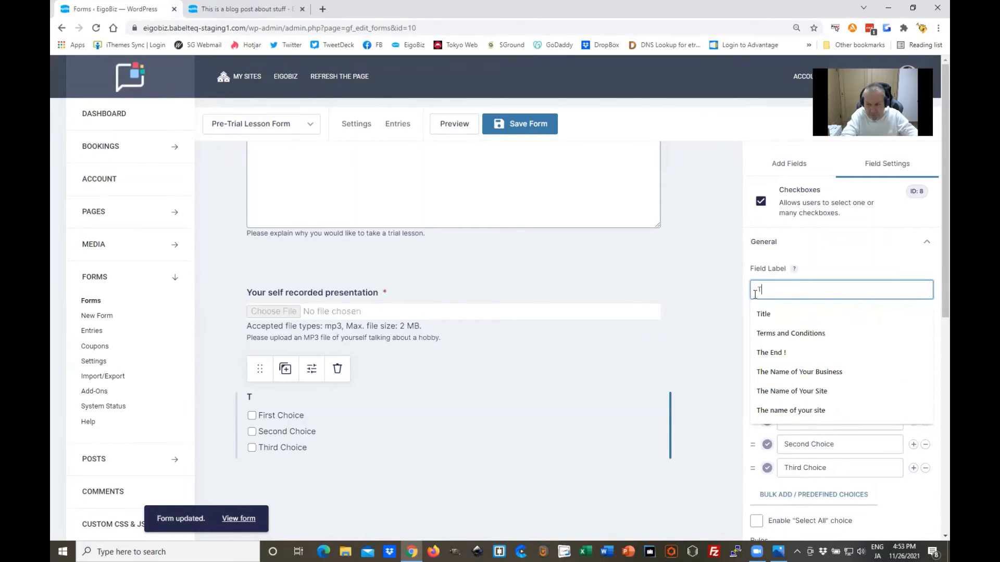
type("erms and Co")
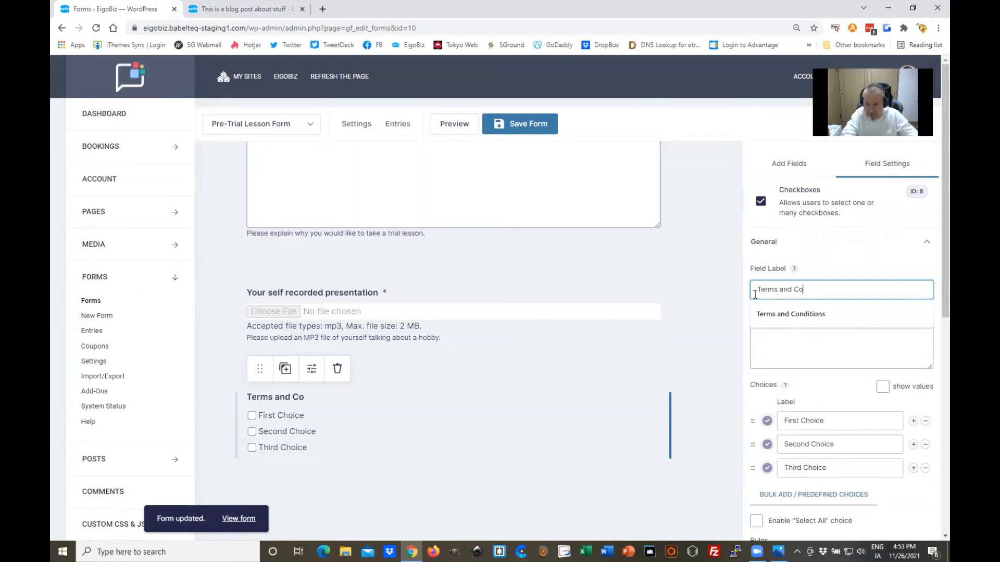
type("nditions")
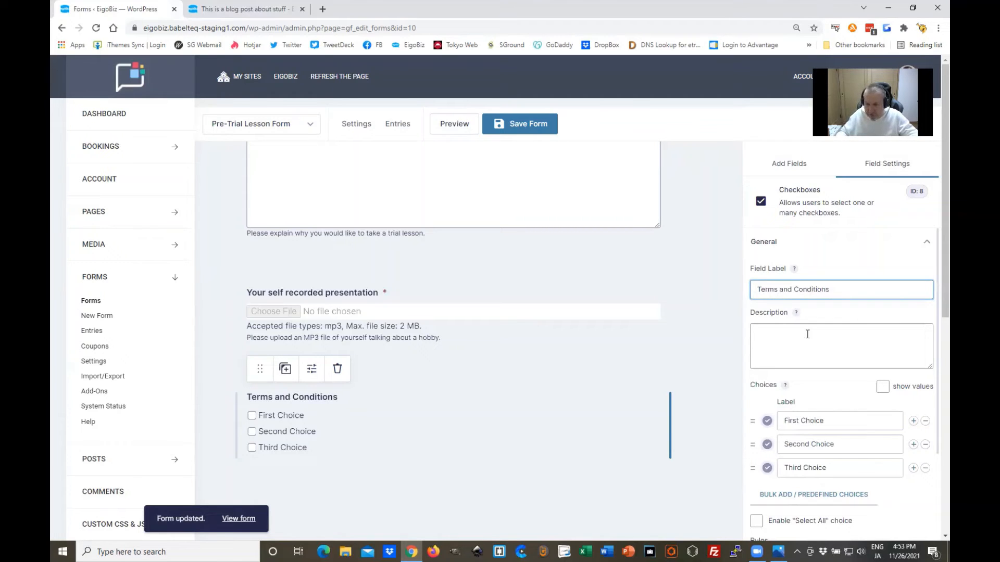
left_click(807, 335)
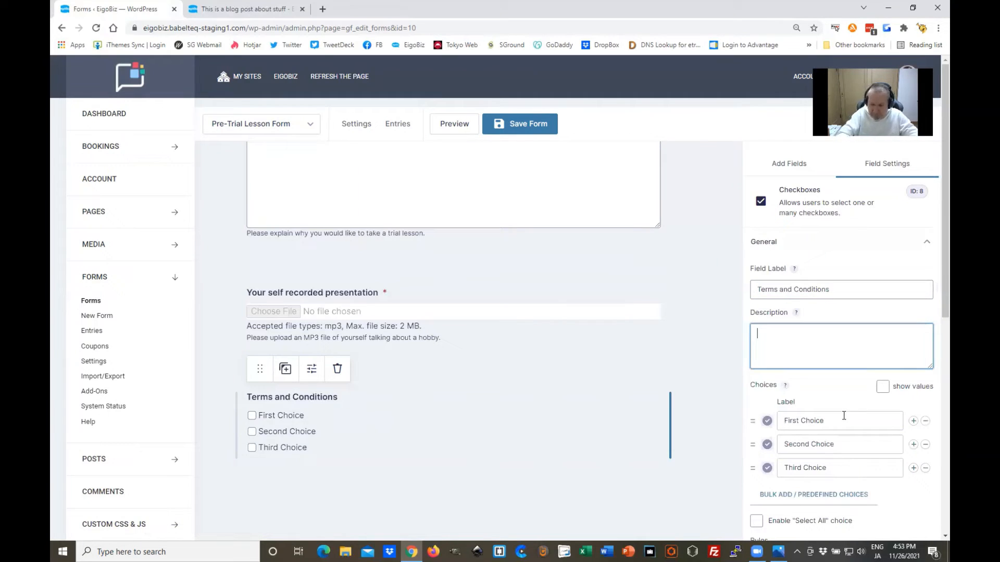
- Rename the first checkbox choice as "I agree to the terms and conditions of this site"
left_click(843, 415)
key("BackSpace")
key("BackSpace")
key("BackSpace")
key("BackSpace")
key("BackSpace")
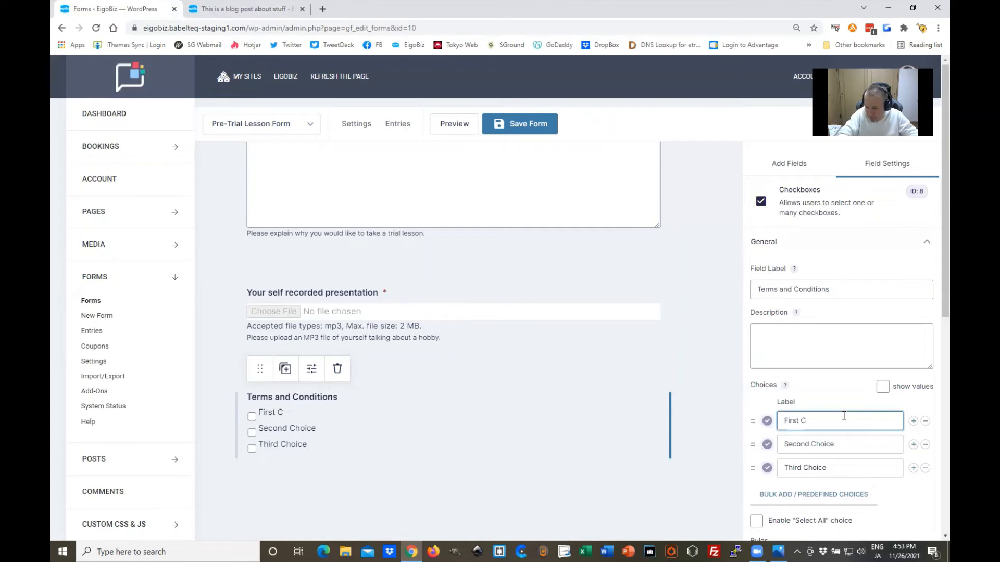
key("BackSpace")
key("BackSpace")
key("BackSpace")
key("BackSpace")
key("BackSpace")
key("BackSpace")
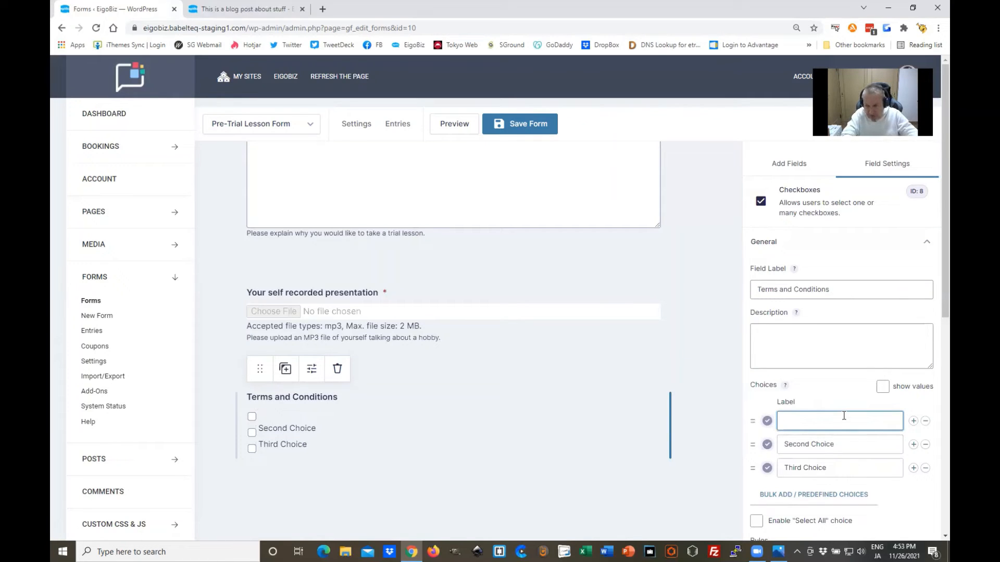
type("I agree to the")
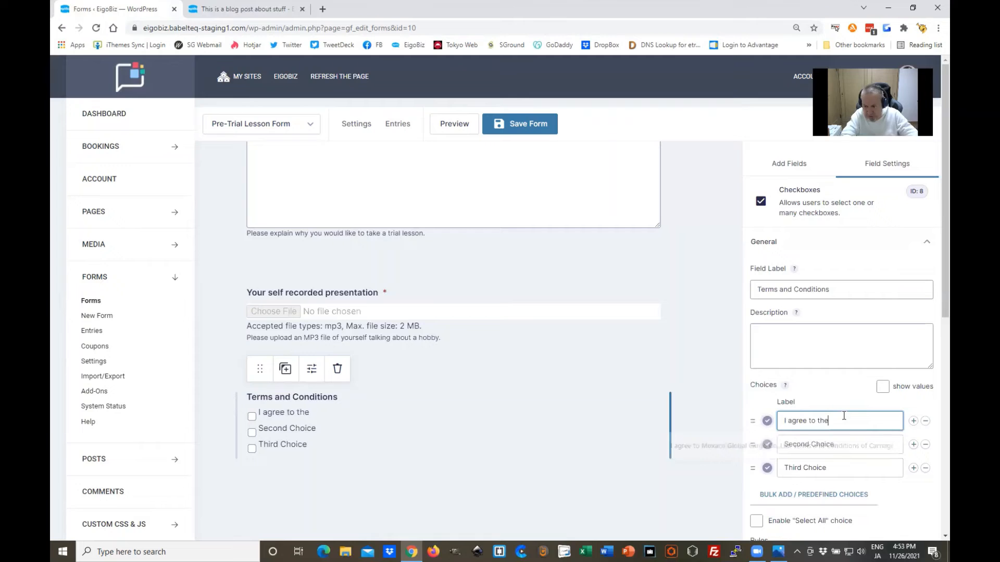
type("terms an")
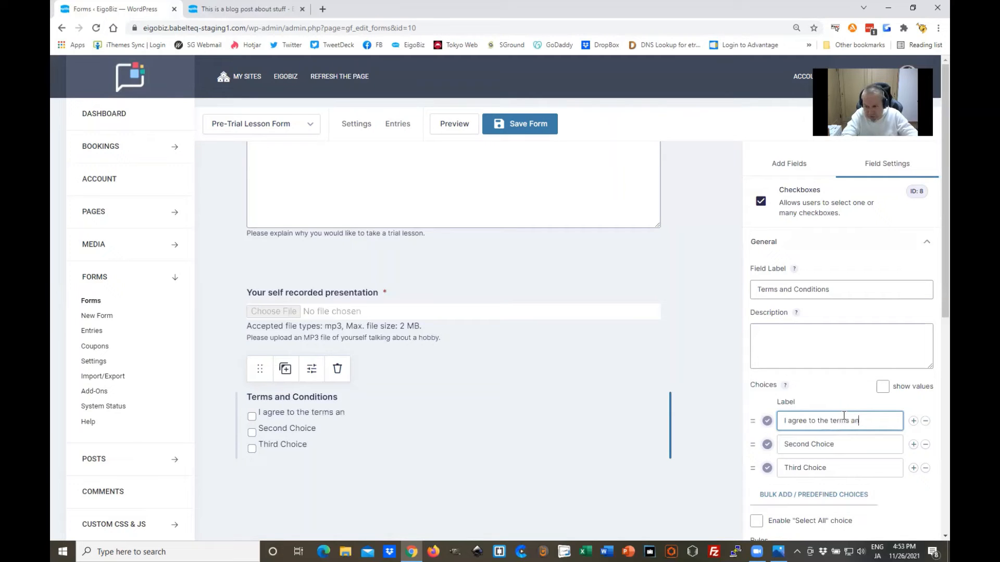
type("d conditions")
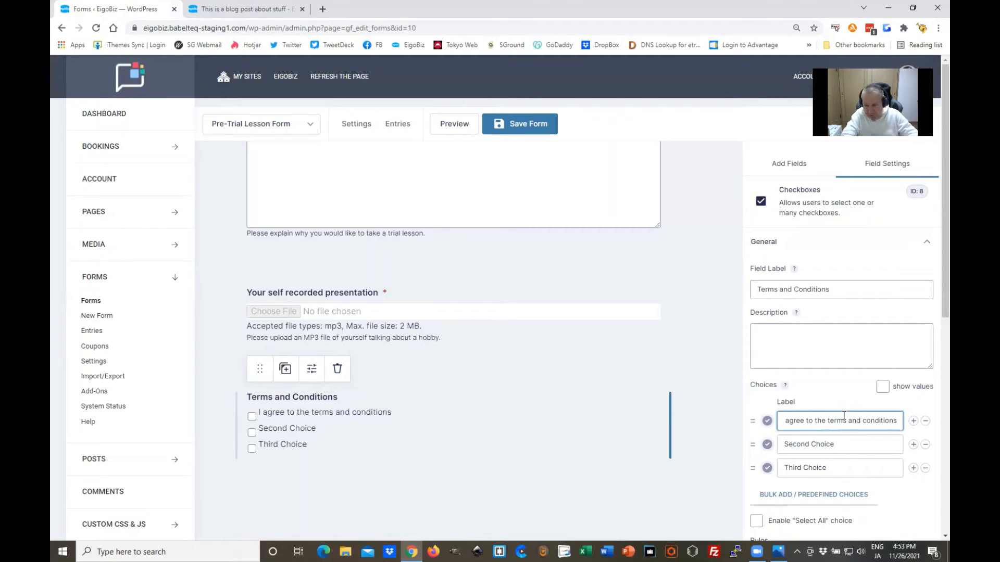
type(" of")
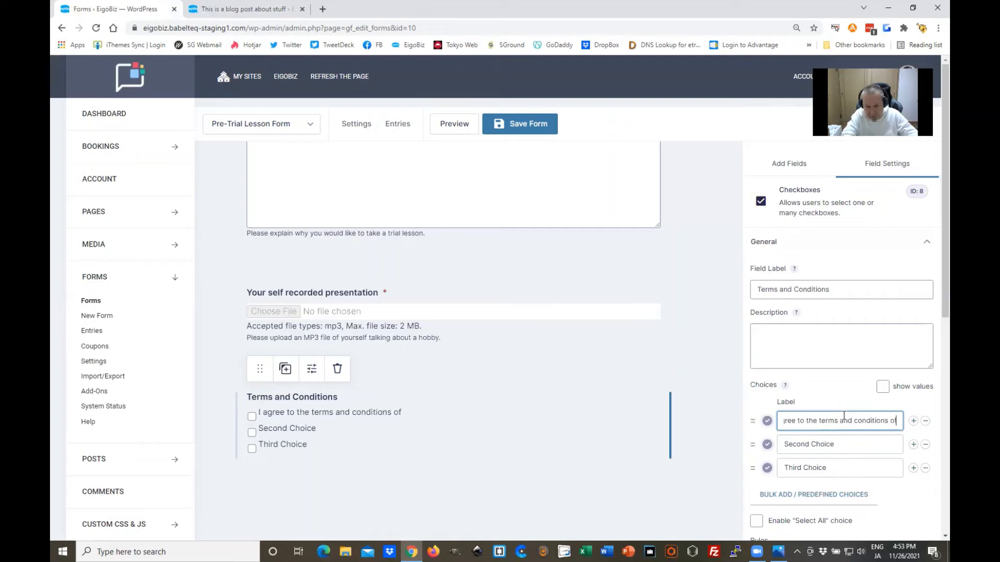
type(" this")
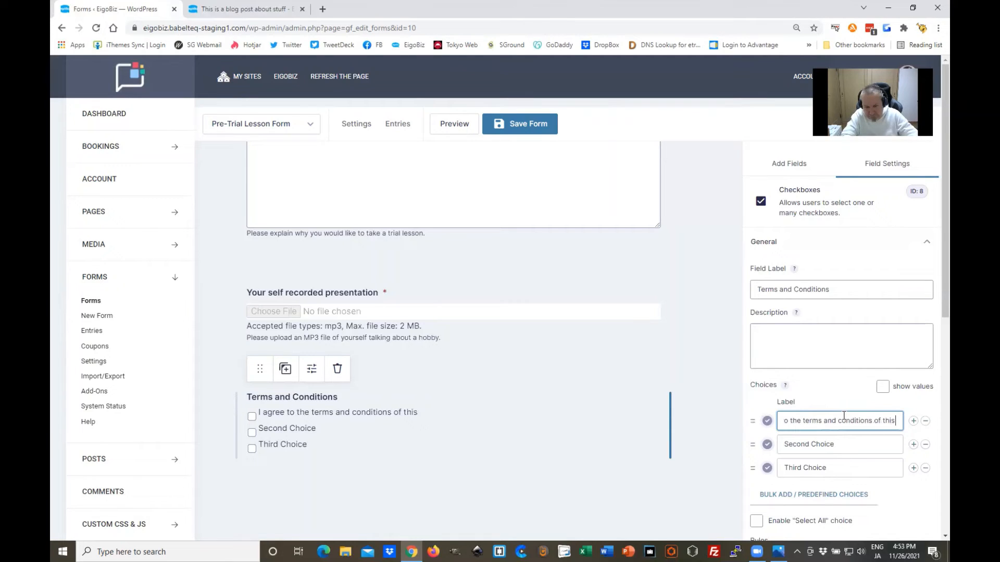
type(" site")
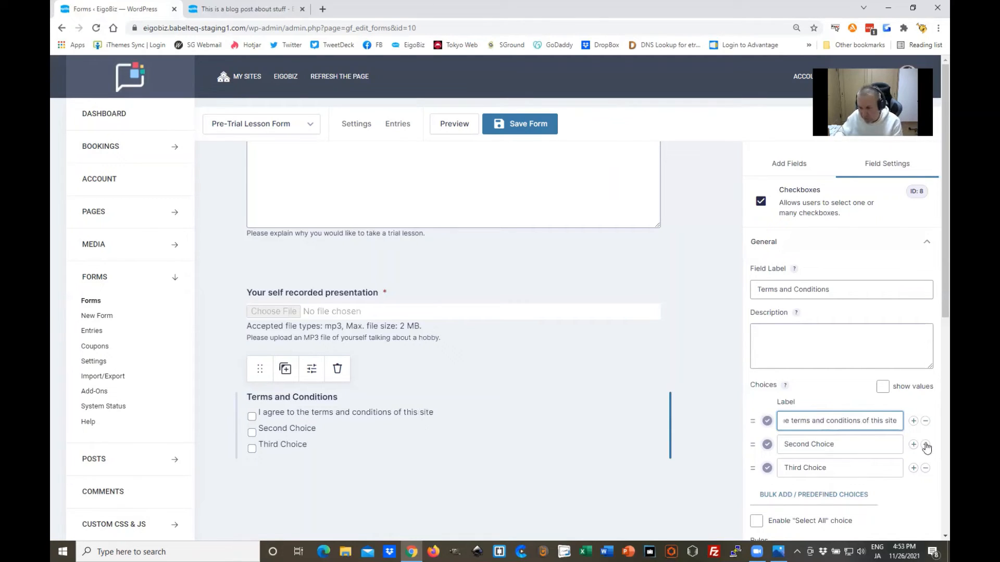
- Remove the second and third choices from the Terms and Conditions field and make the field required
left_click(925, 446)
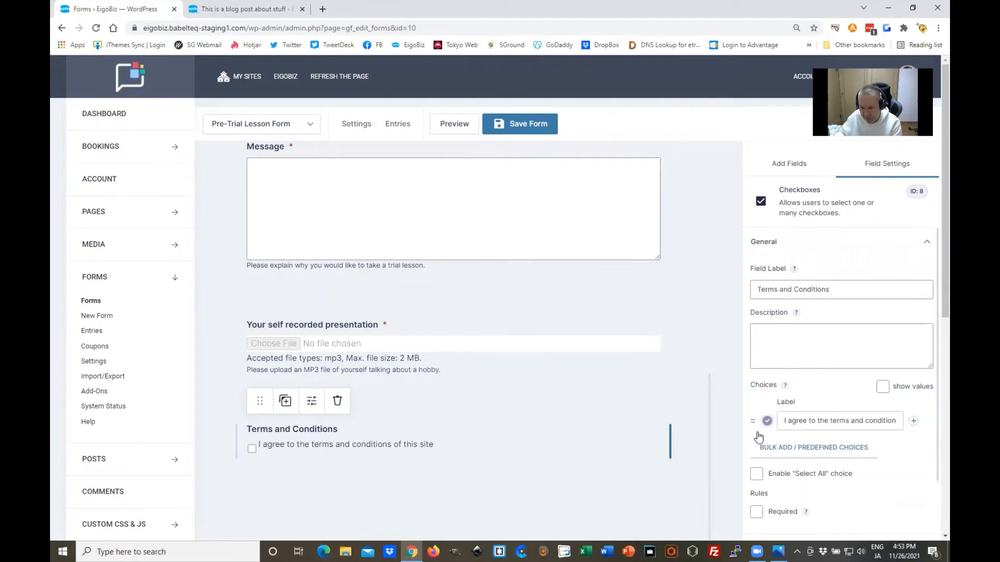
scroll(758, 438, "down", 2)
left_click(784, 435)
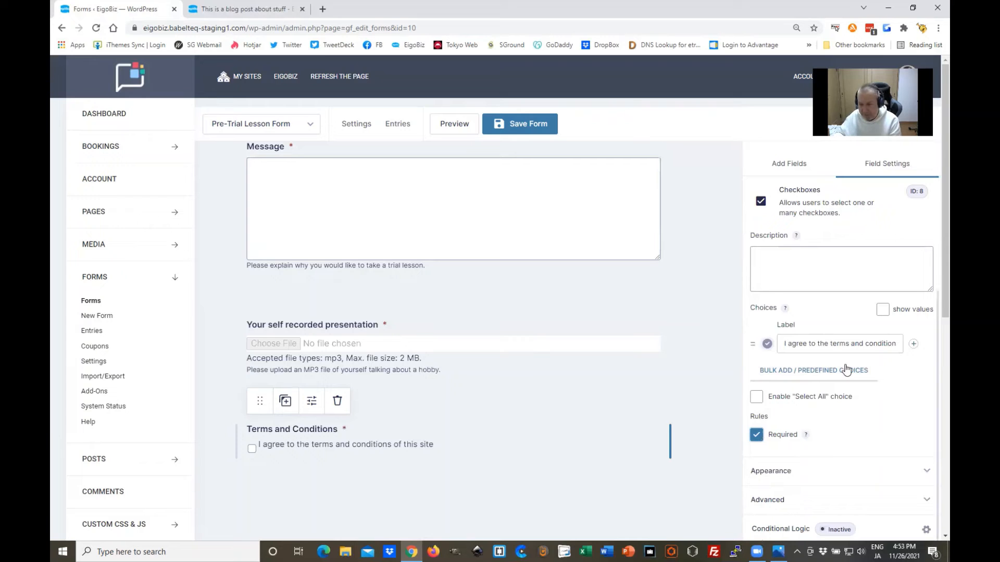
- Save the Pre-Trial Lesson Form and review its fields from first to last
scroll(847, 369, "down", 2)
scroll(639, 393, "down", 5)
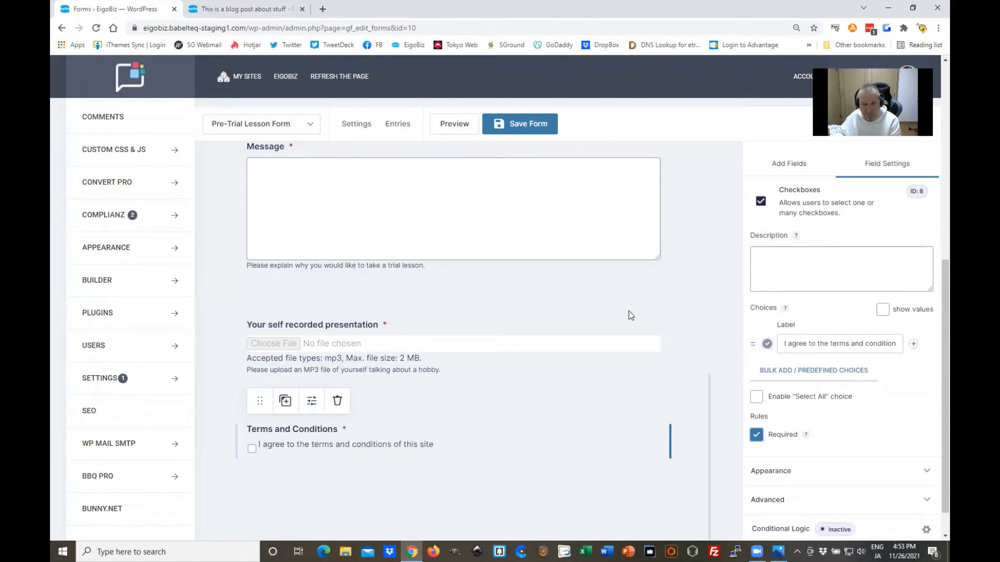
scroll(534, 131, "up", 4)
left_click(534, 130)
mouse_move(576, 243)
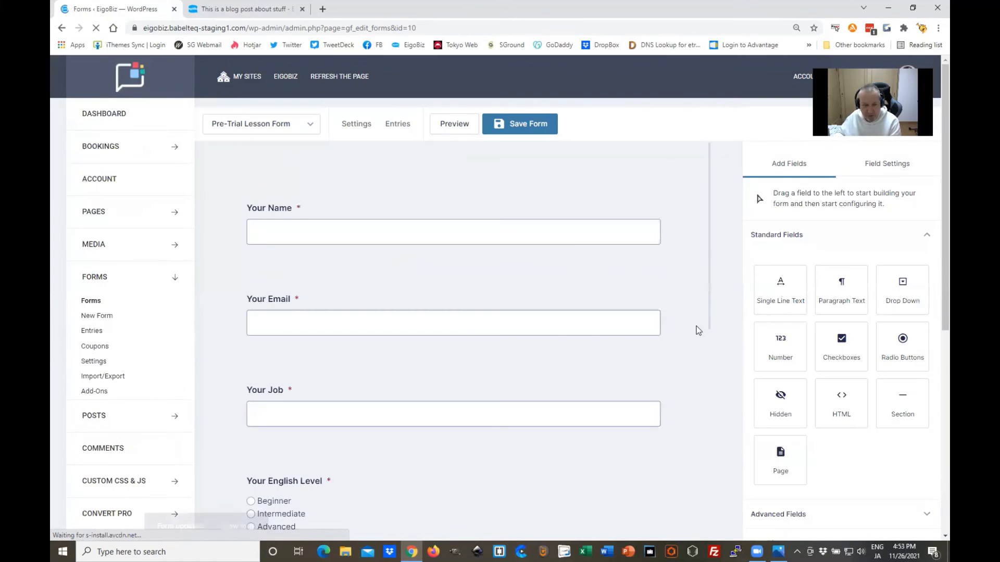
scroll(683, 332, "down", 4)
scroll(682, 332, "down", 5)
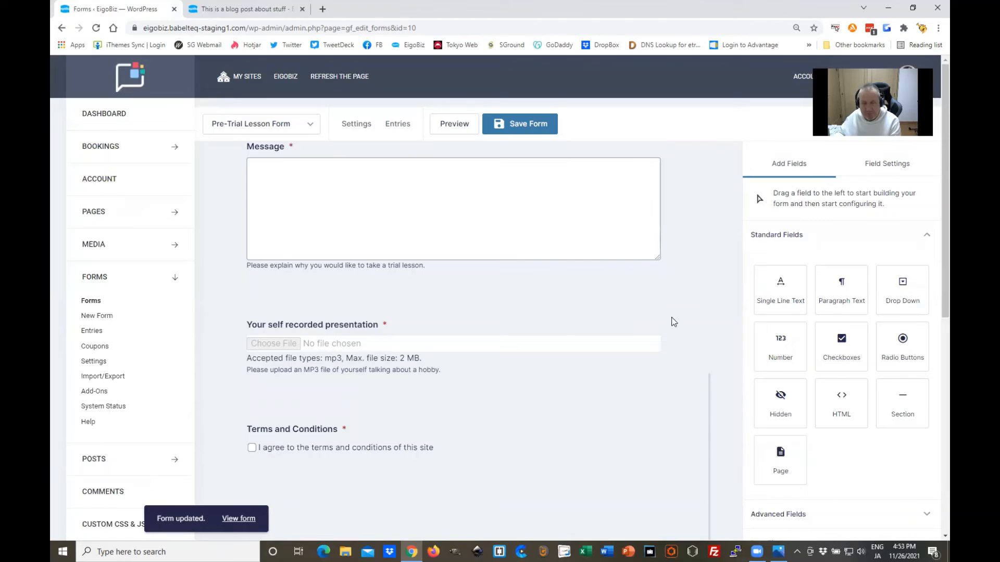
scroll(674, 312, "up", 6)
scroll(675, 305, "up", 4)
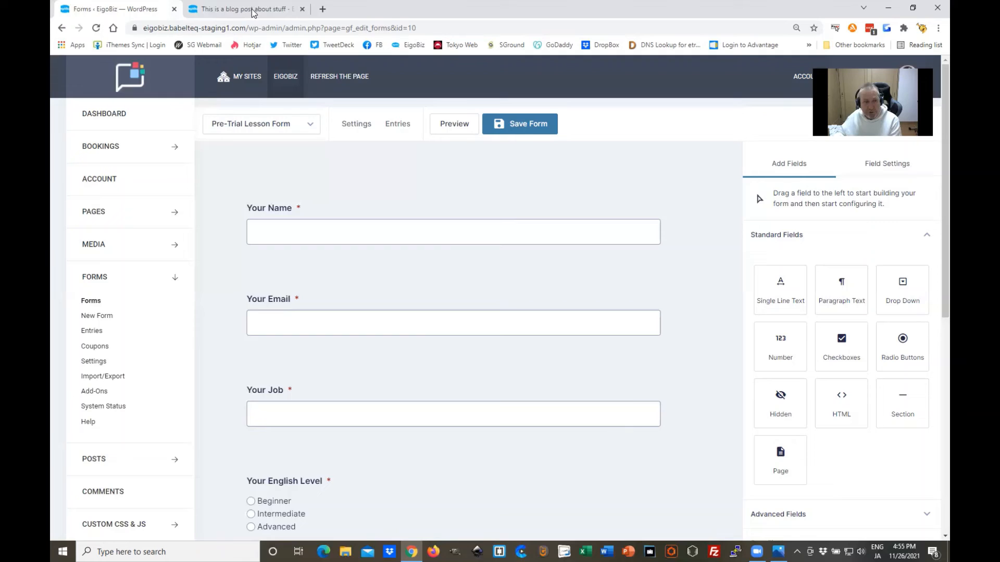
- Switch to the My First Blog Post page, look through its content and dismiss the newsletter pop-up
key("ctrl+Tab")
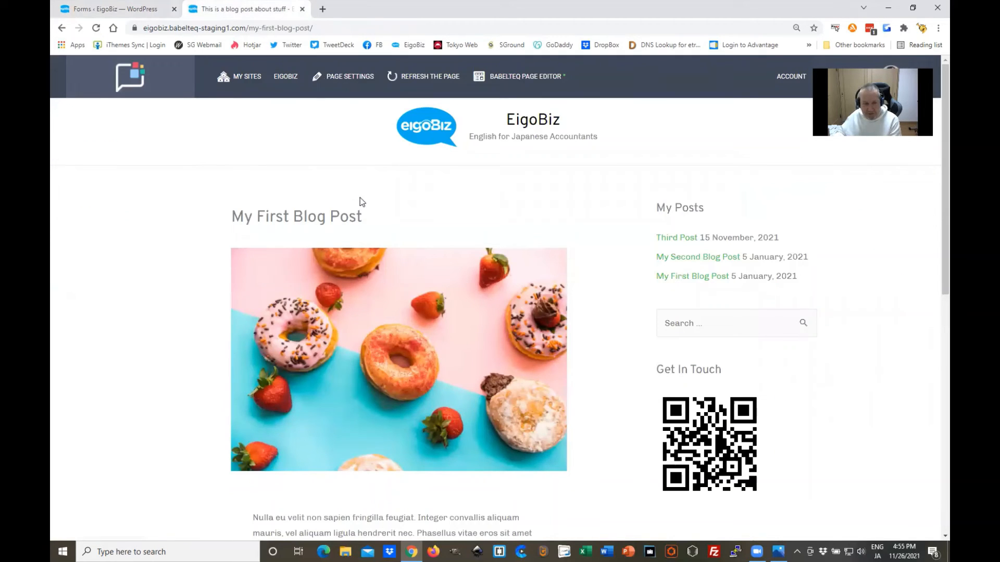
scroll(418, 276, "down", 2)
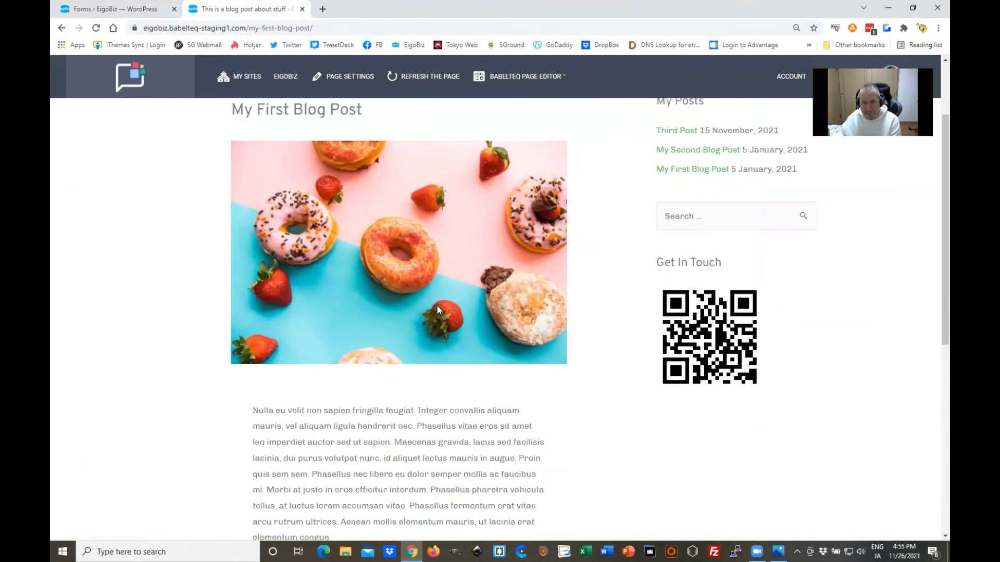
scroll(437, 305, "up", 1)
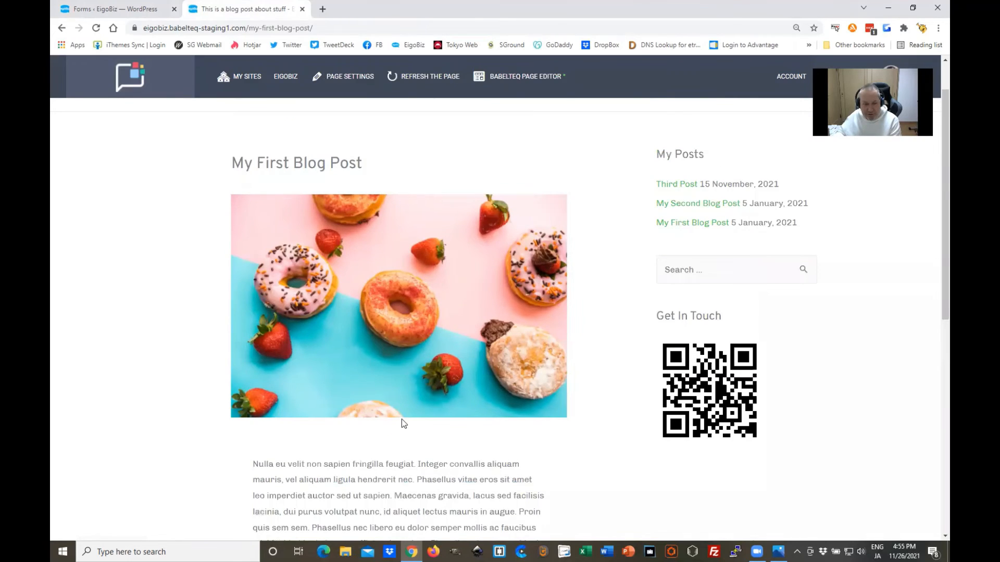
scroll(386, 391, "down", 4)
scroll(386, 395, "down", 3)
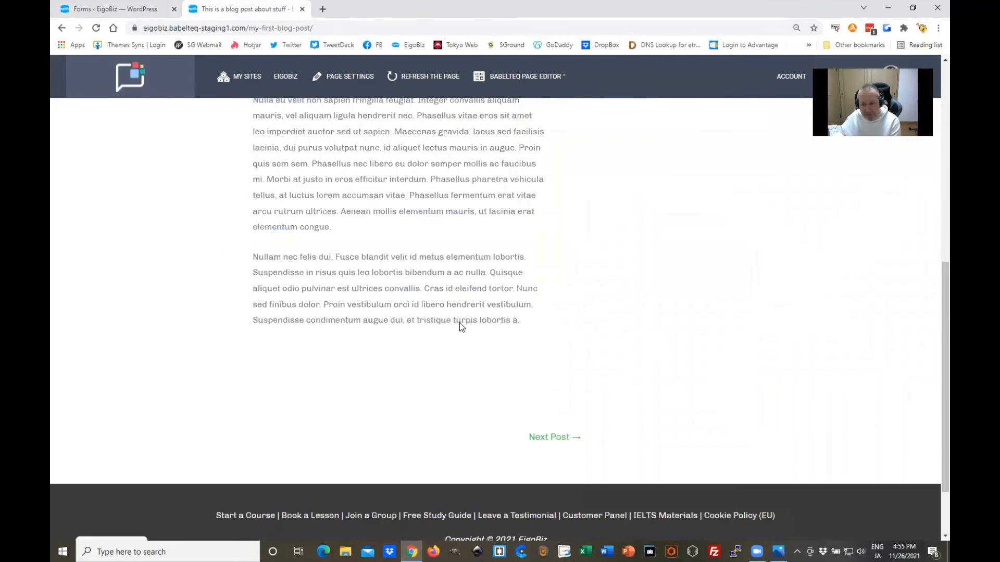
scroll(459, 323, "up", 2)
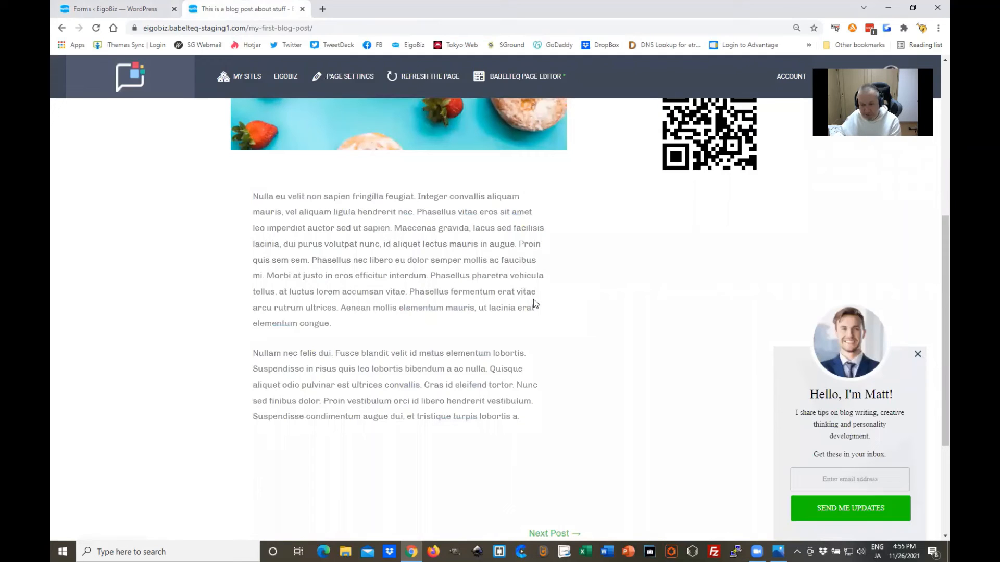
scroll(869, 355, "down", 2)
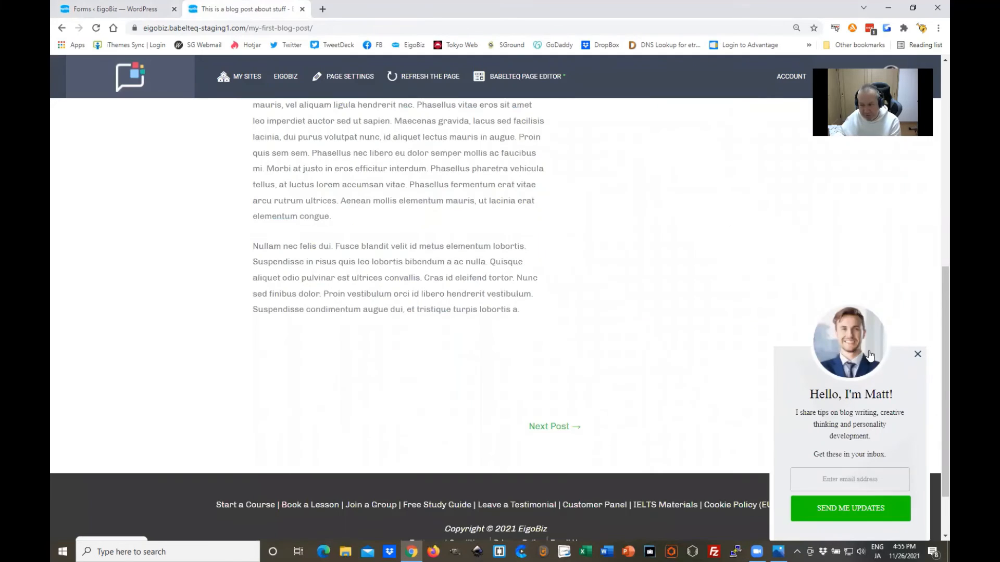
left_click(918, 356)
scroll(404, 373, "up", 1)
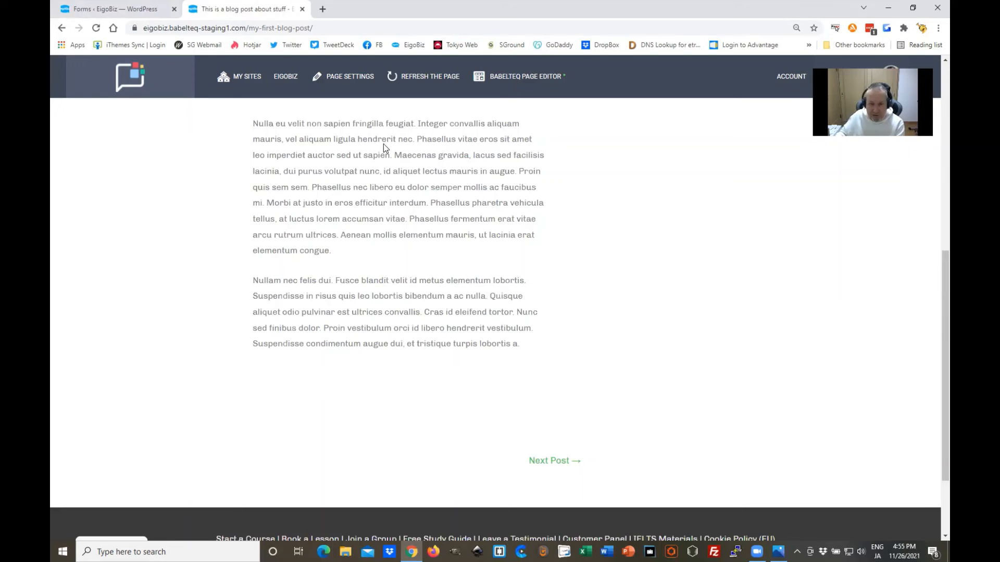
- Open My First Blog Post in the Babelteq Page Editor and bring up the available modules
left_click(532, 86)
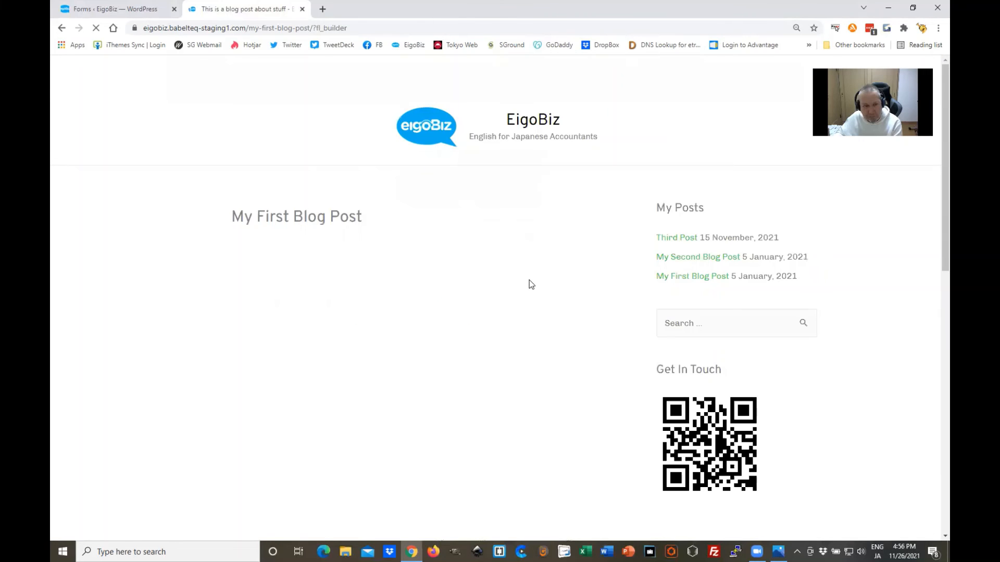
scroll(527, 284, "down", 10)
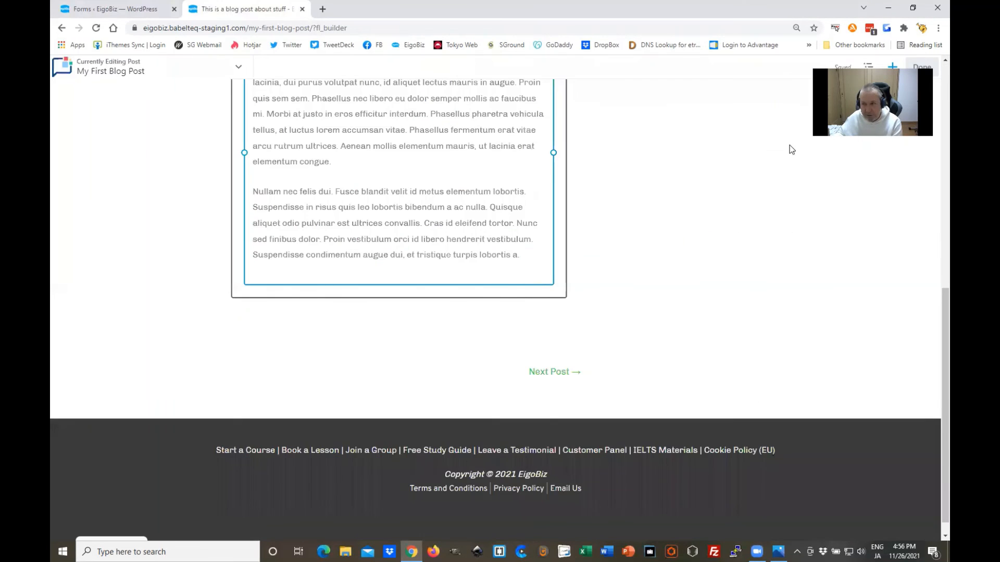
scroll(791, 149, "up", 3)
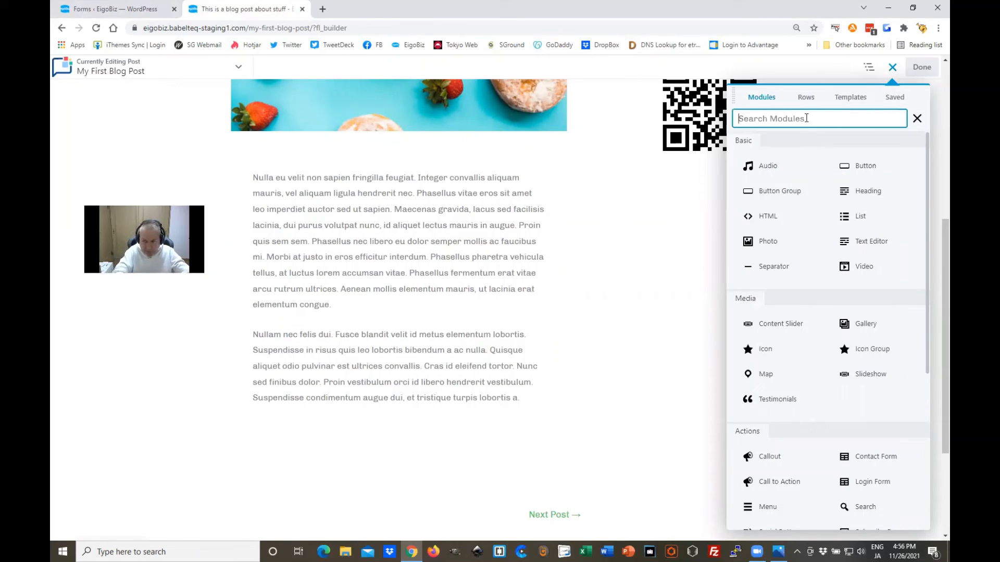
type("form")
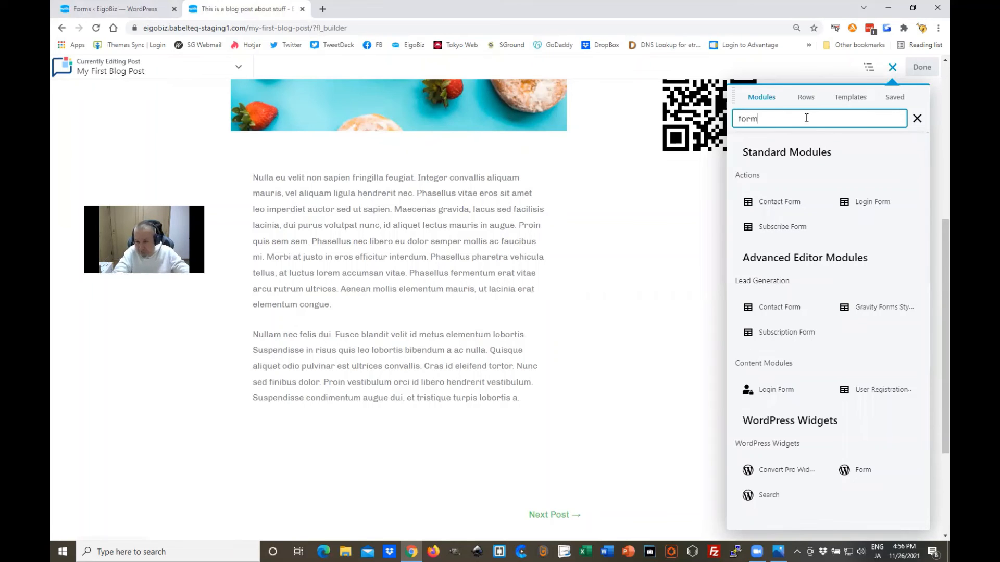
key("BackSpace")
key("BackSpace")
key("BackSpace")
key("BackSpace")
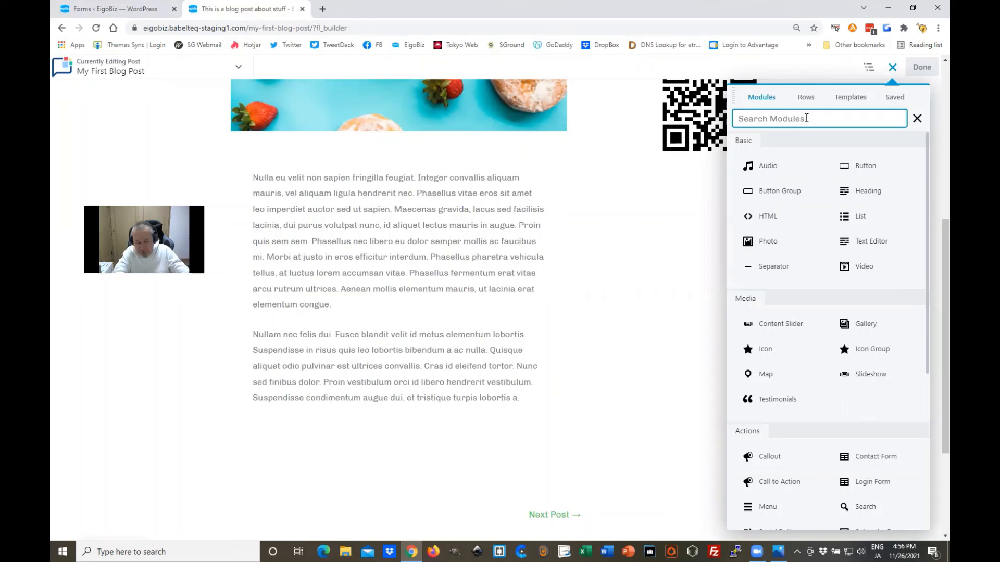
- Search the modules for "gravity" and place the Gravity Forms Styler module below the post's text
type("gravi")
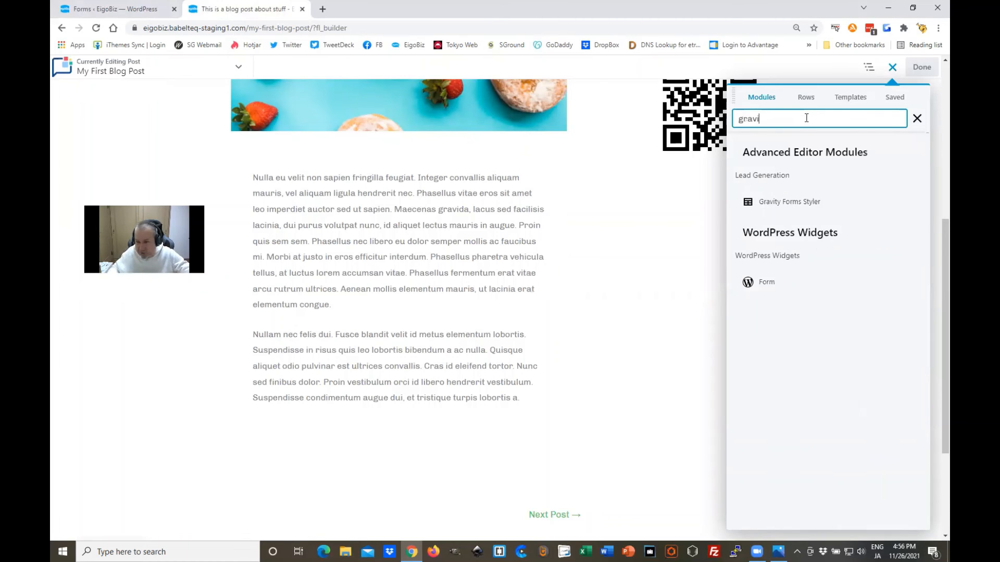
type("ty")
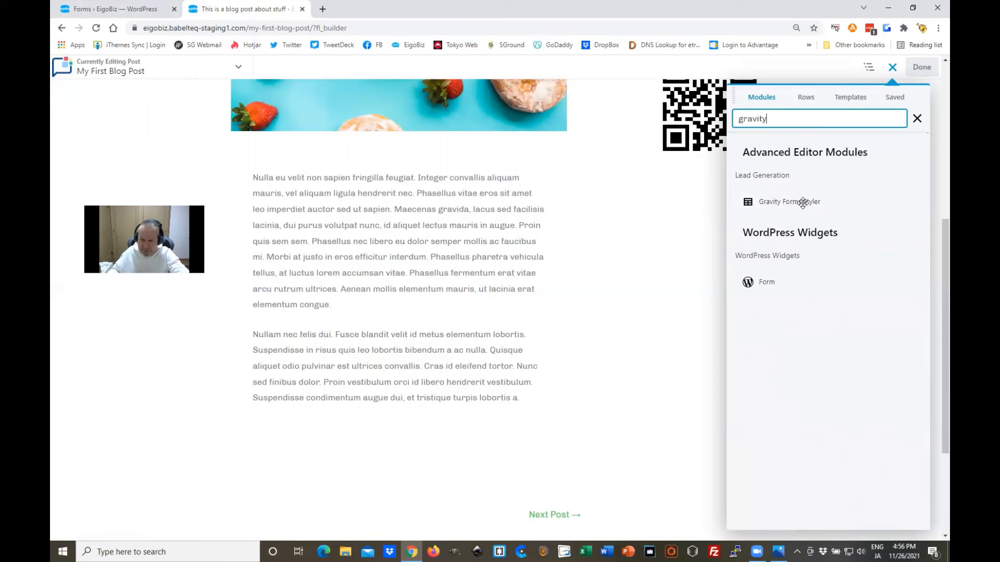
left_click_drag(798, 204, 385, 467)
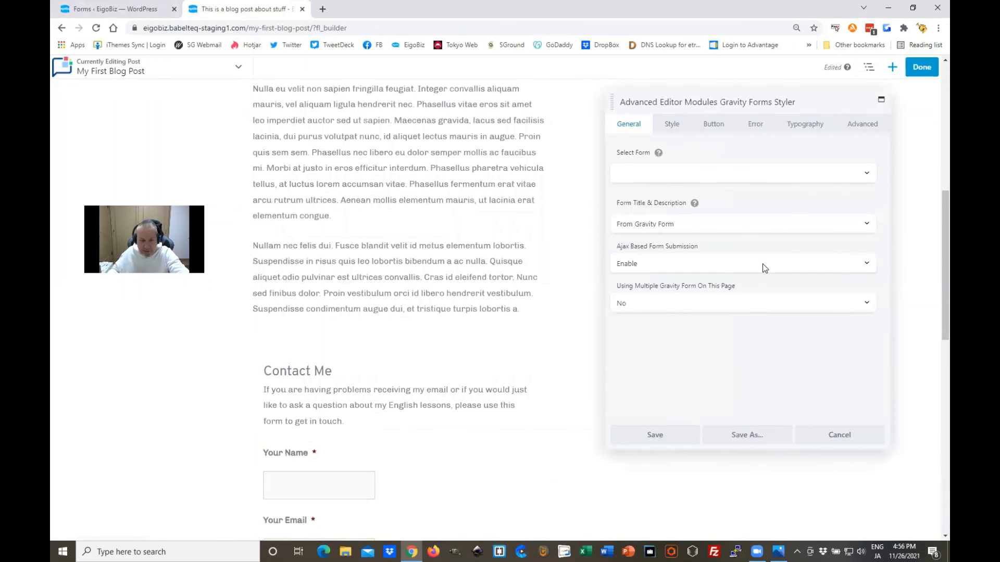
- Set the Gravity Forms Styler module to display the Pre-Trial Lesson Form and save the module settings
left_click(677, 176)
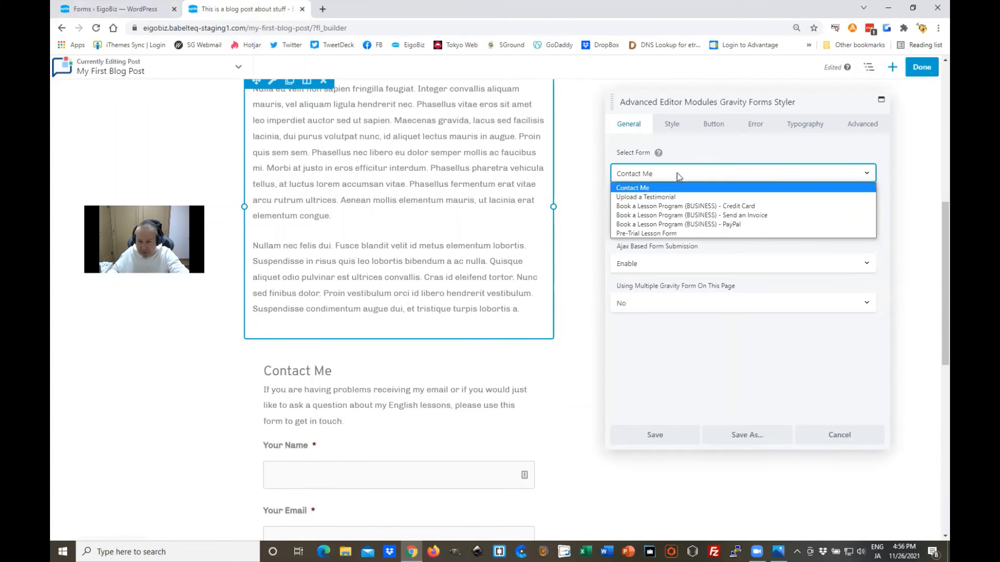
left_click(666, 234)
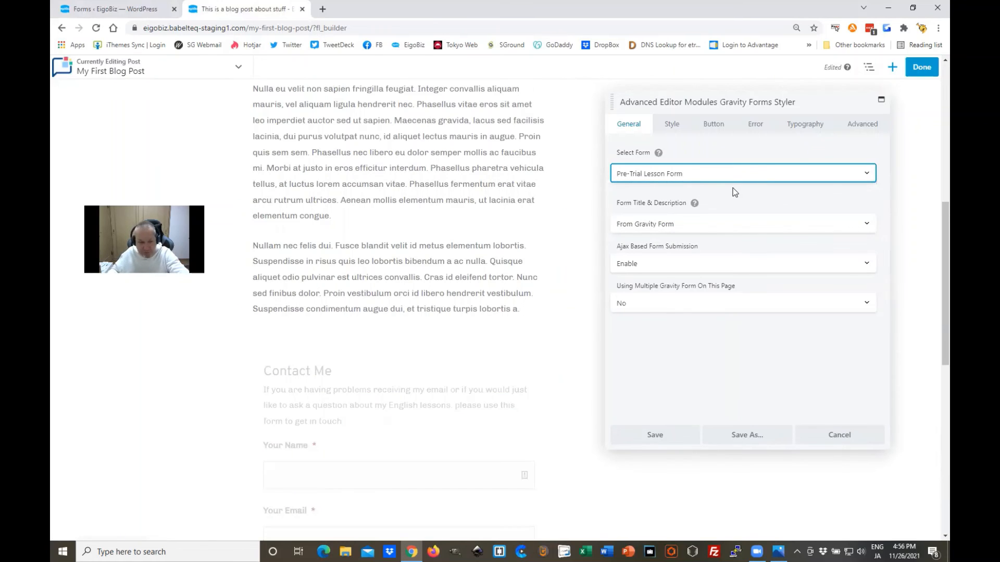
scroll(479, 297, "down", 1)
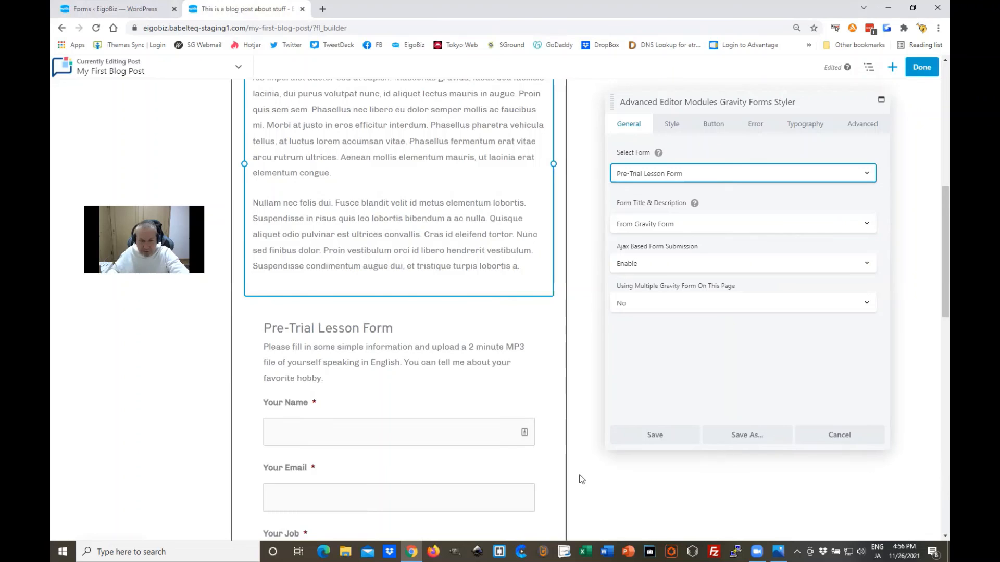
scroll(582, 479, "down", 1)
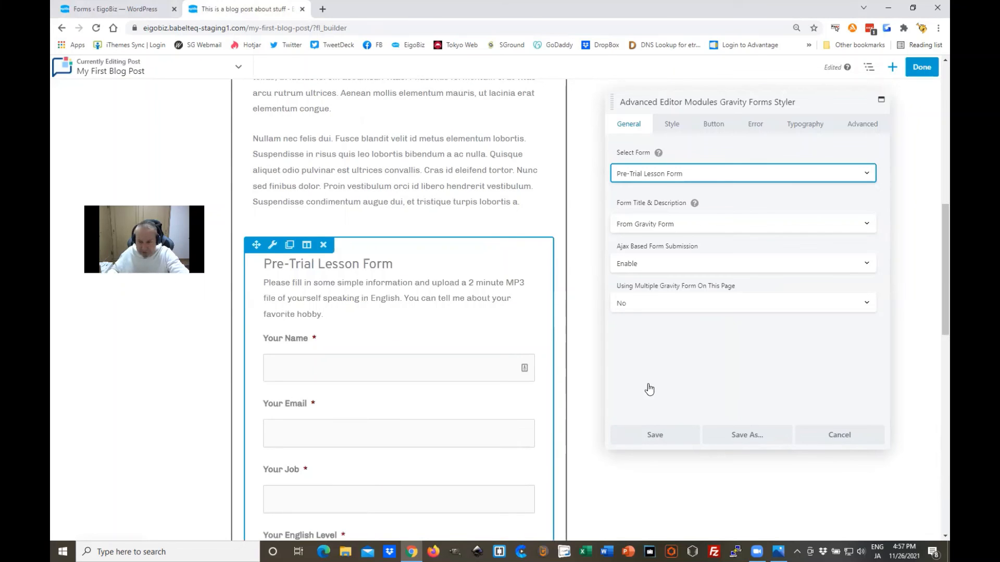
left_click(652, 433)
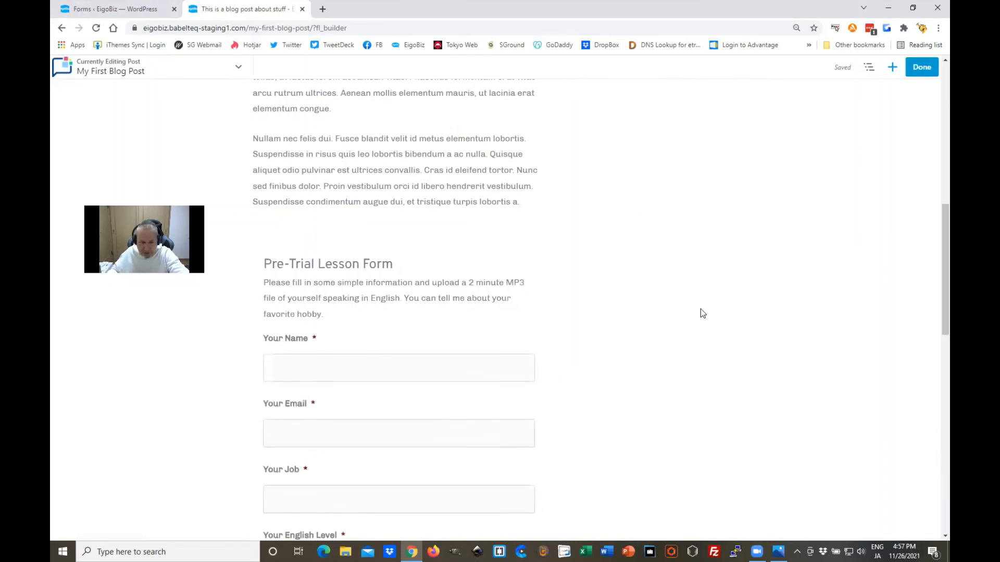
- Check the embedded form through to its Send button and publish the changes to the blog post
scroll(365, 310, "down", 6)
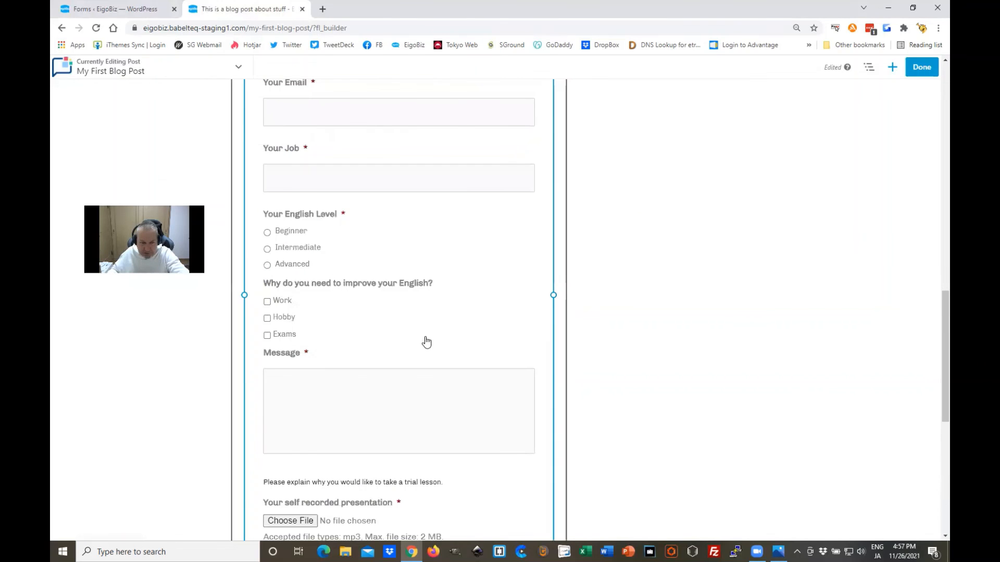
scroll(427, 342, "down", 3)
scroll(727, 348, "down", 2)
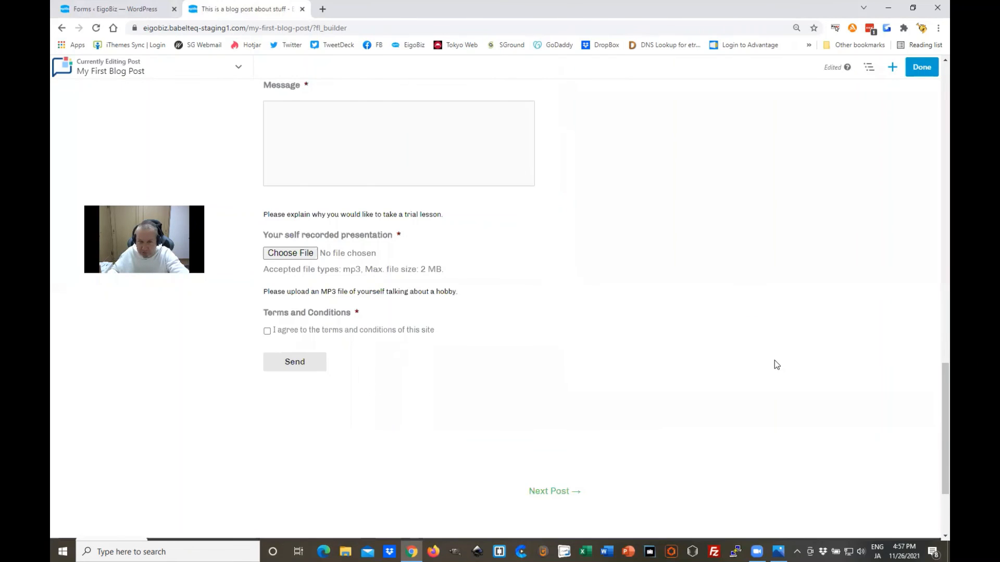
scroll(724, 298, "up", 5)
scroll(925, 114, "up", 3)
left_click(920, 68)
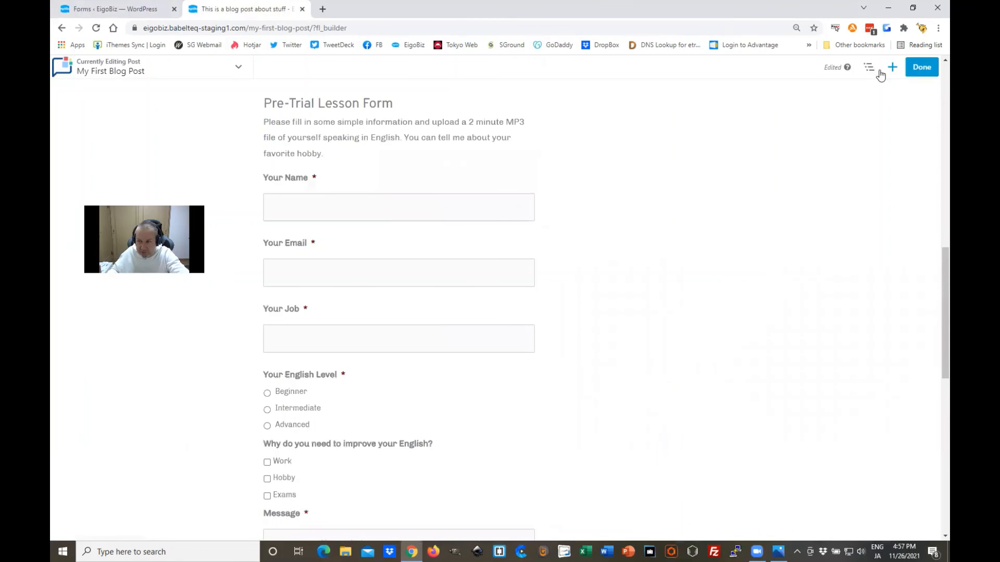
left_click(878, 71)
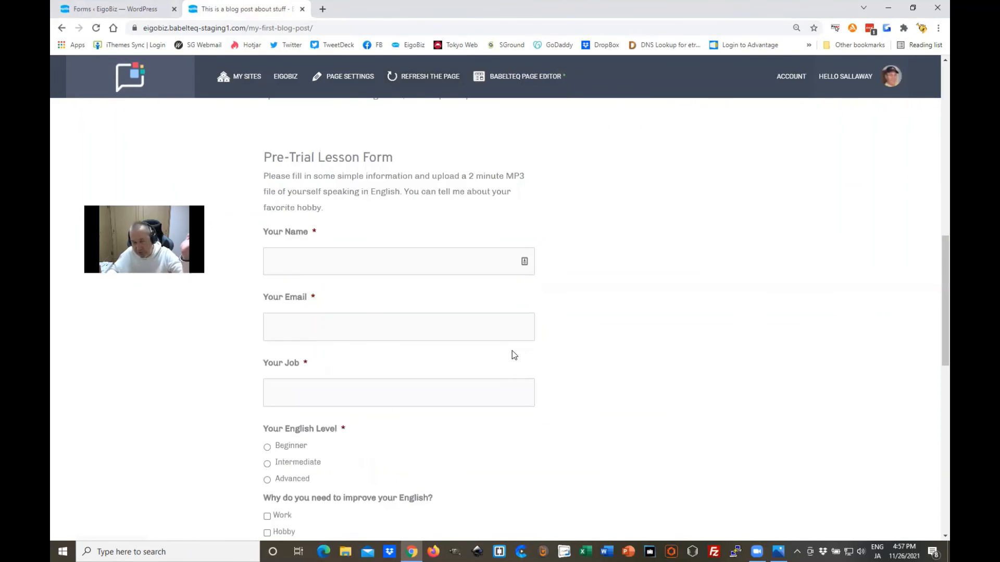
- Review the published Pre-Trial Lesson Form's fields and try out the terms and conditions checkbox and Send button
scroll(511, 355, "down", 2)
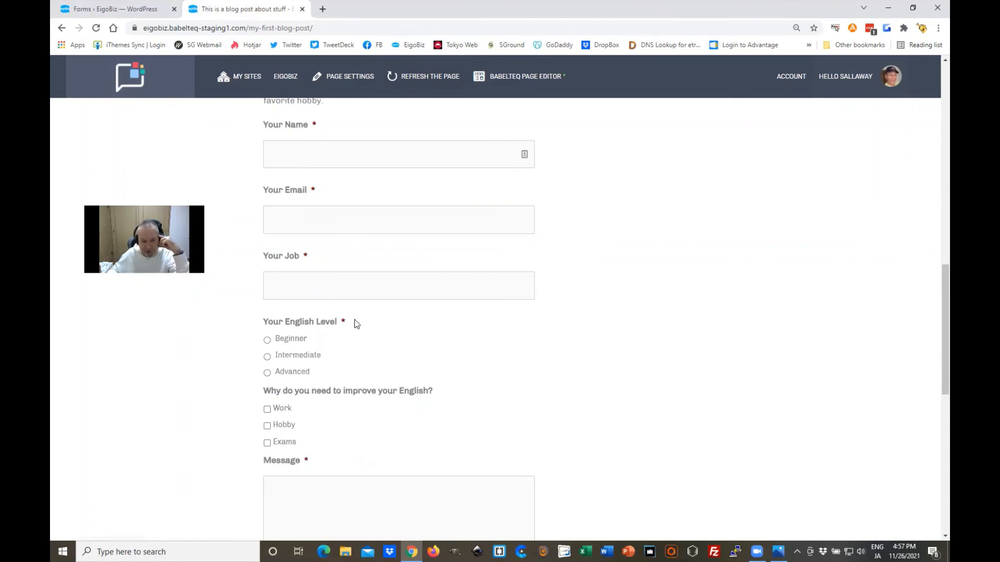
scroll(355, 323, "up", 2)
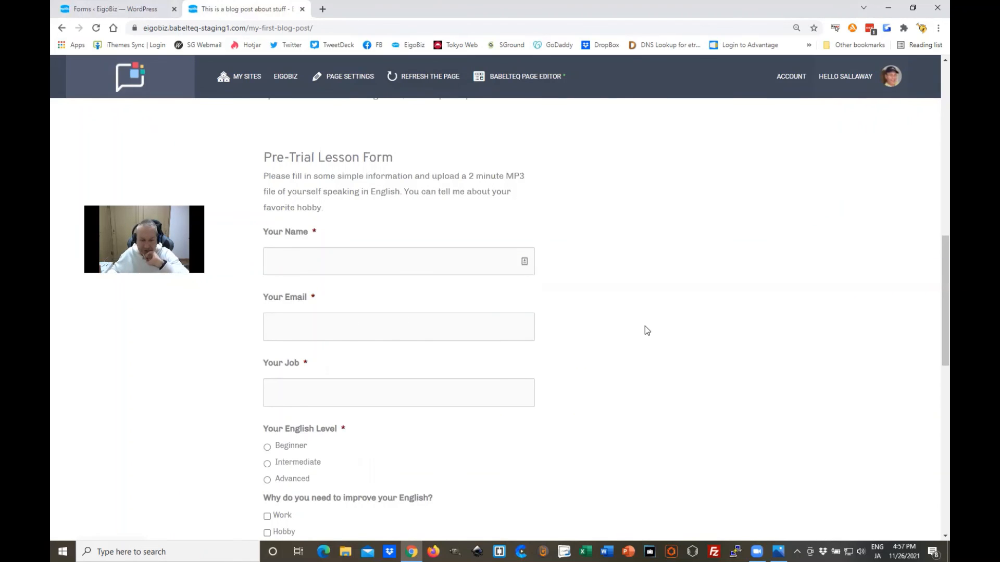
scroll(511, 296, "down", 3)
scroll(477, 289, "up", 3)
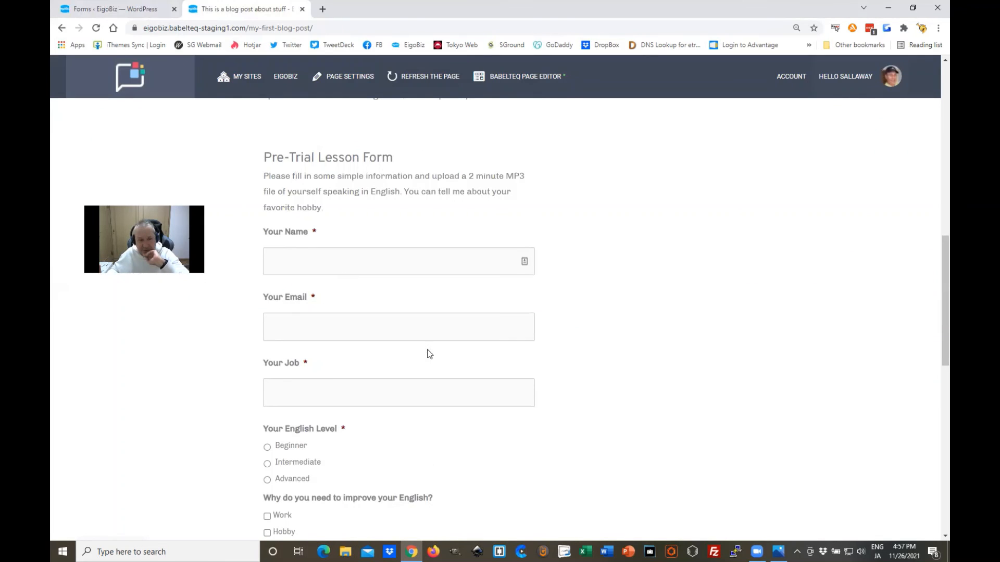
scroll(337, 362, "down", 2)
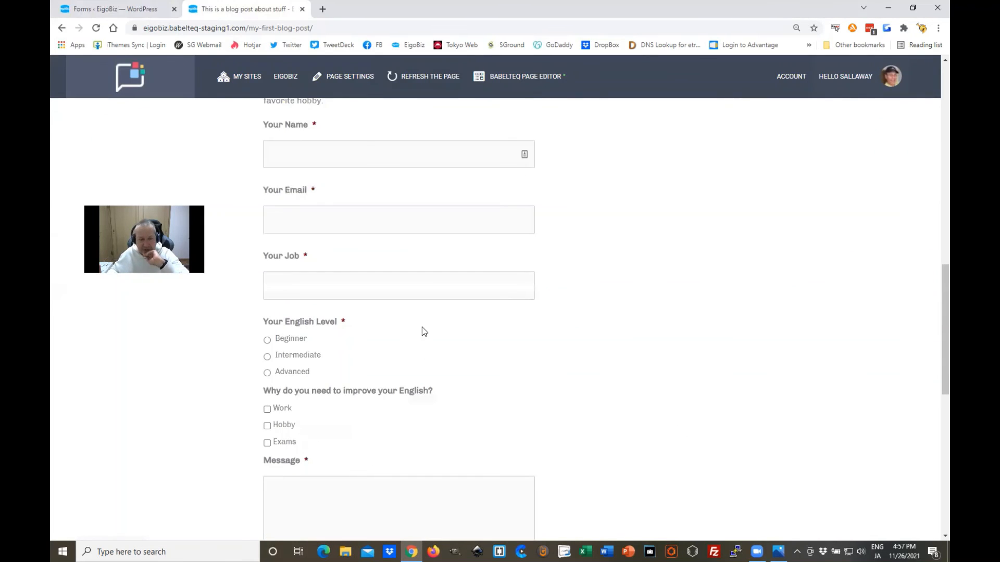
scroll(422, 327, "down", 1)
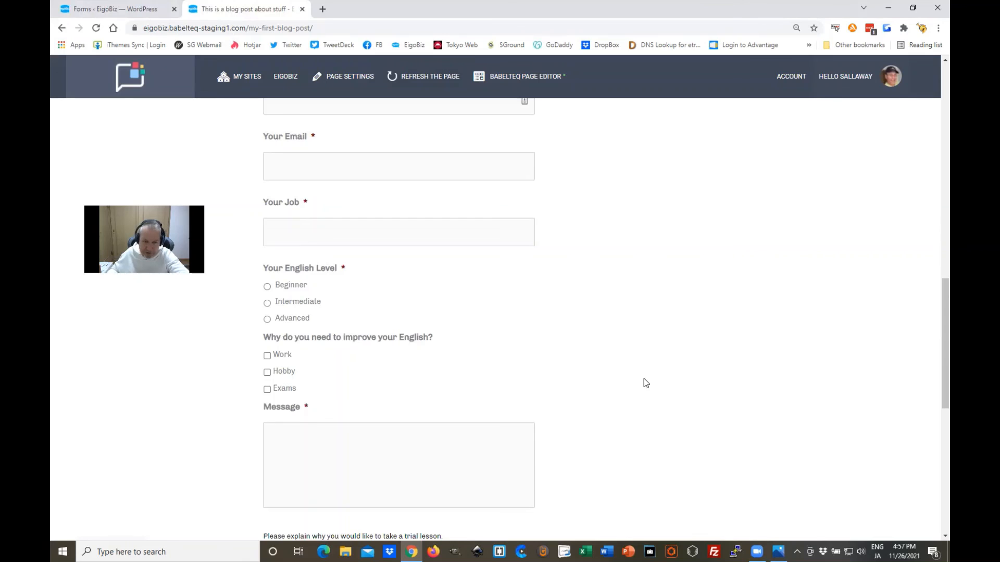
scroll(644, 380, "down", 3)
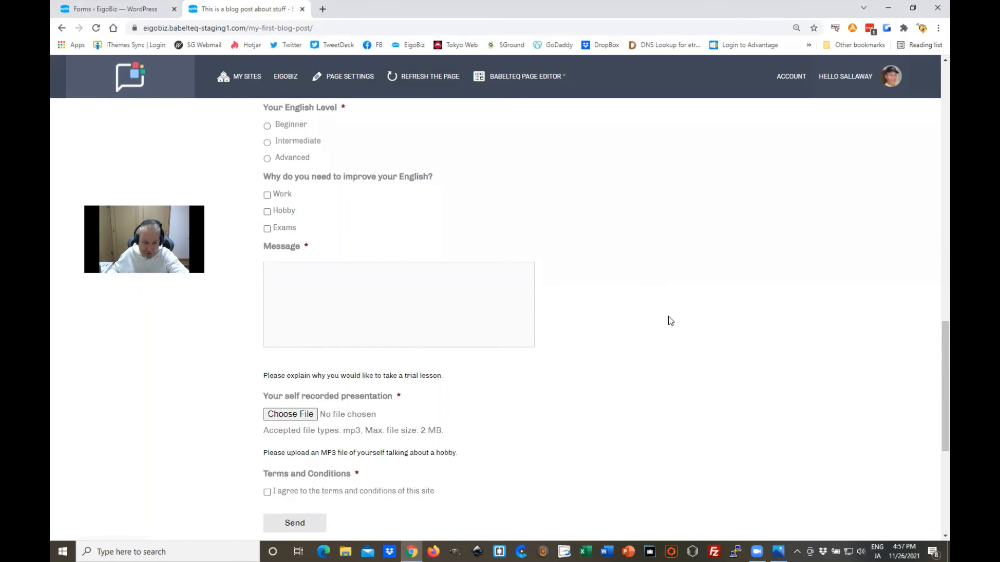
scroll(261, 358, "down", 1)
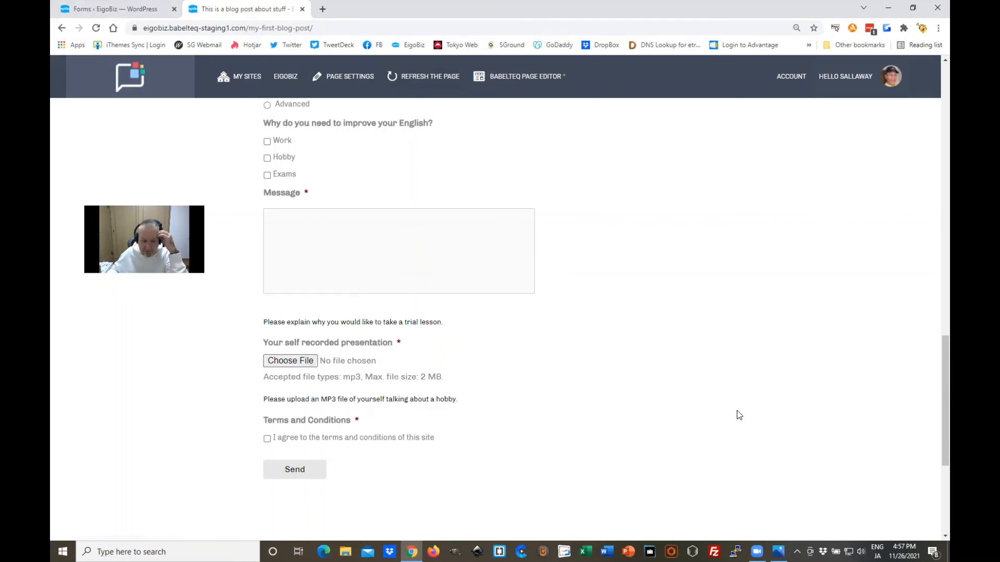
scroll(247, 381, "down", 1)
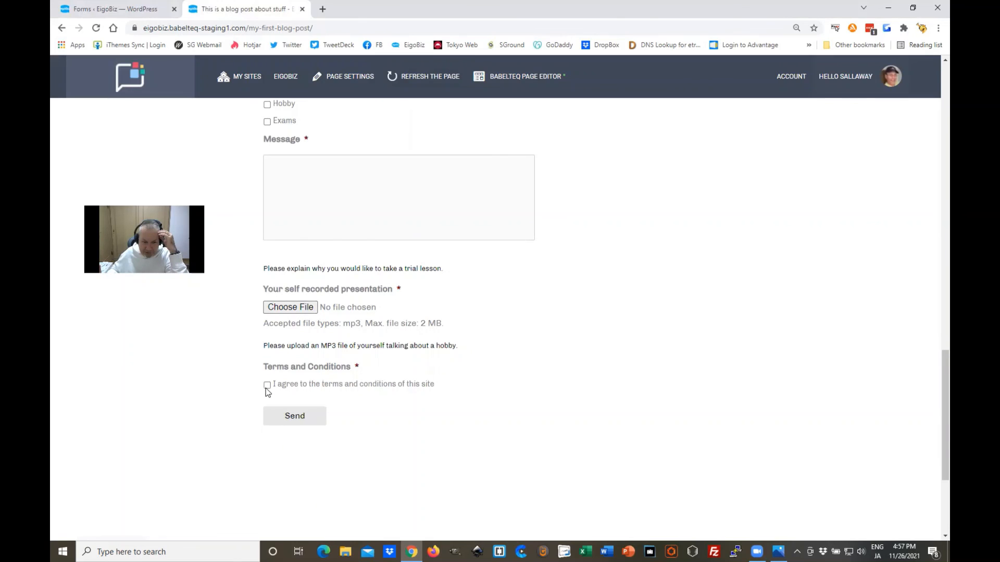
left_click(267, 385)
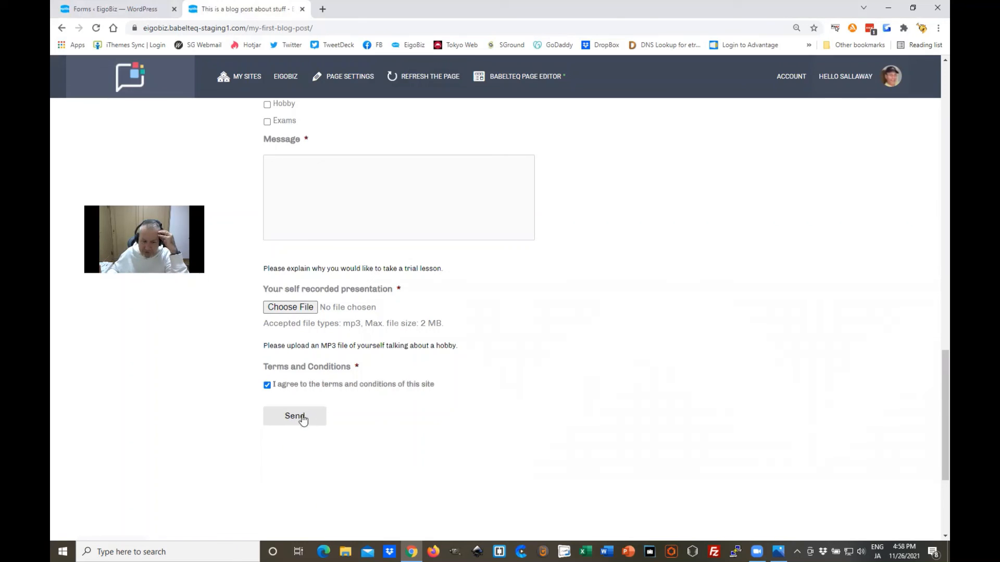
left_click(297, 416)
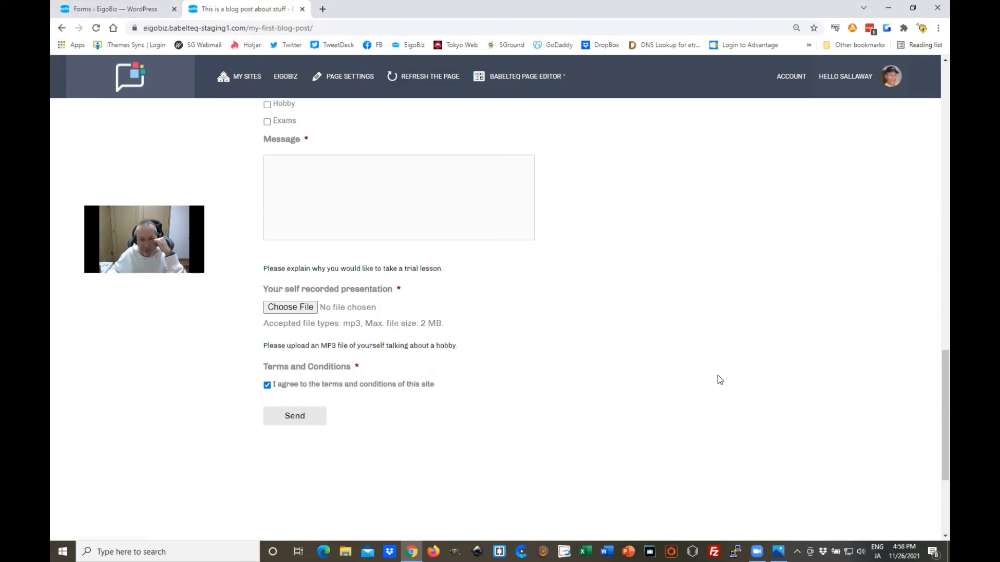
- Reopen the blog post in the Babelteq Page Editor and open the settings of the Pre-Trial Lesson Form module
scroll(644, 346, "up", 4)
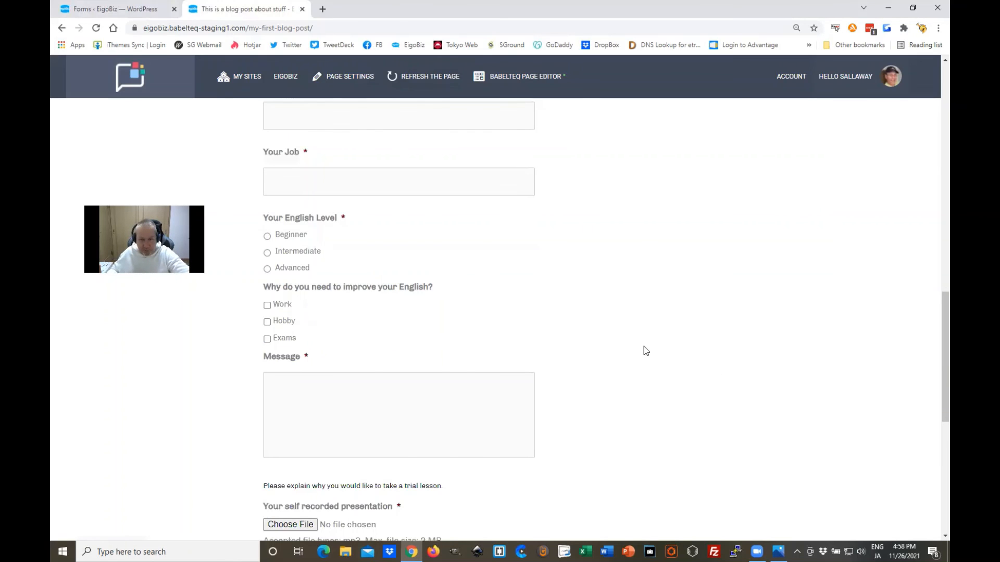
scroll(644, 346, "up", 8)
scroll(694, 404, "down", 3)
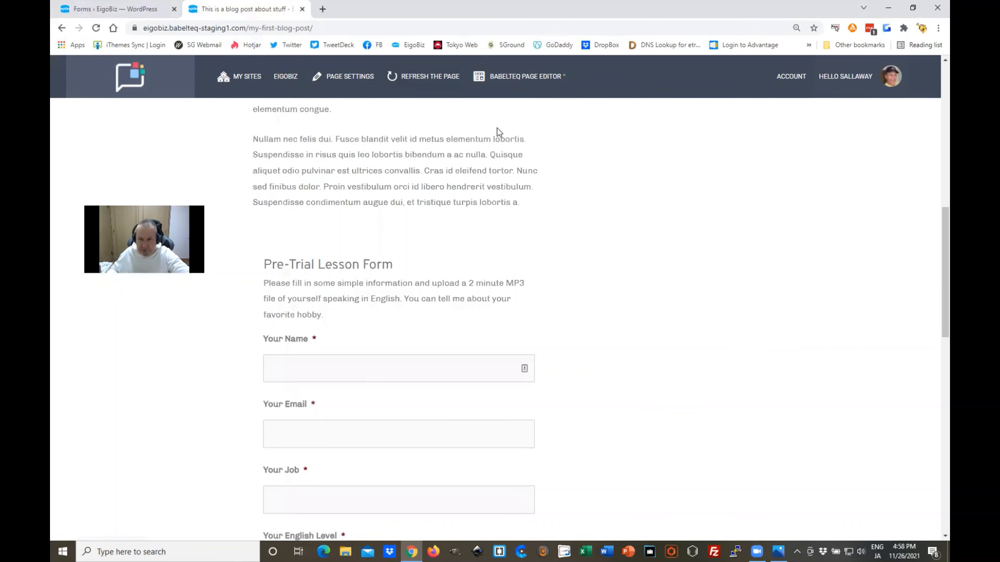
scroll(497, 130, "down", 2)
left_click(528, 84)
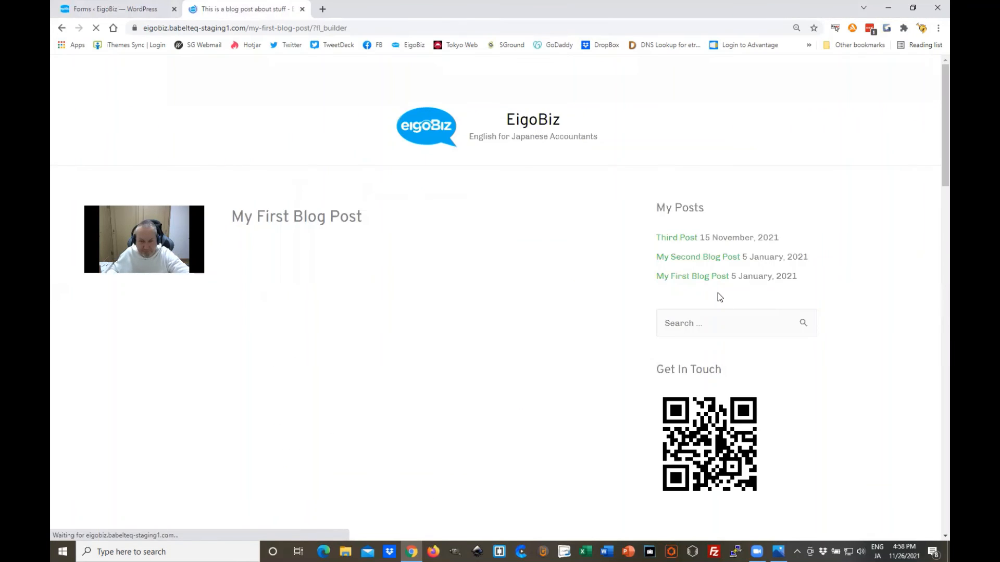
scroll(685, 299, "down", 5)
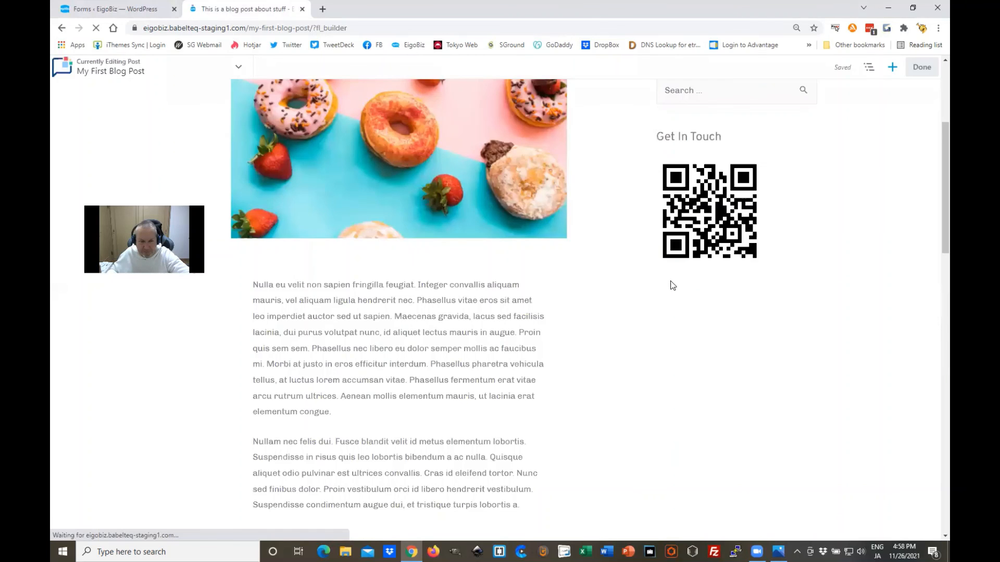
scroll(671, 286, "down", 11)
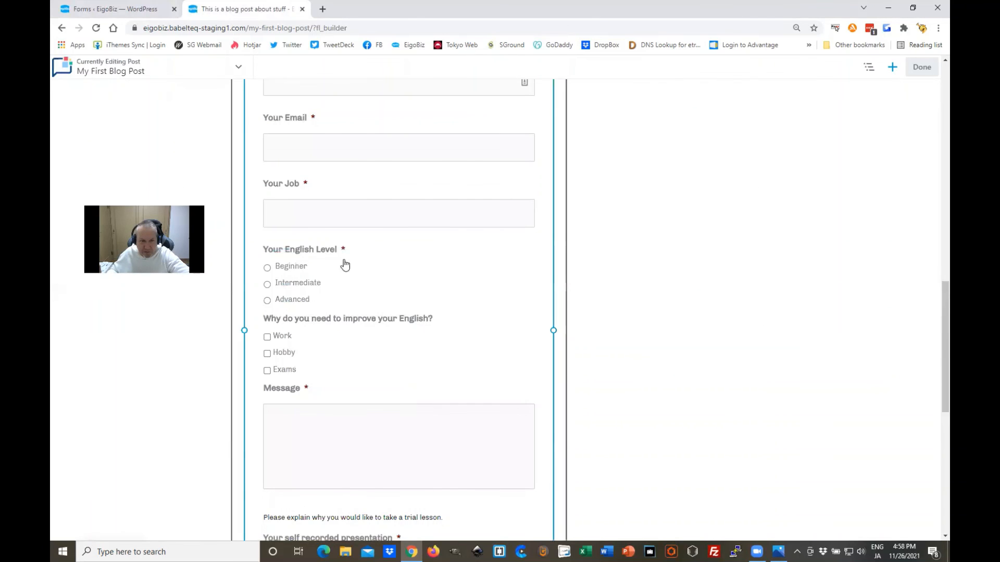
scroll(410, 220, "up", 3)
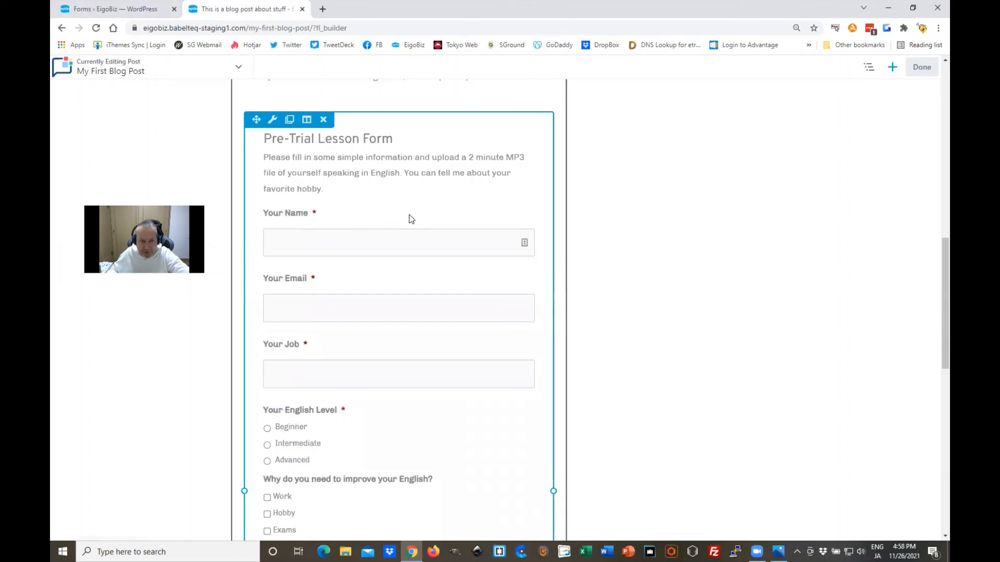
left_click(410, 220)
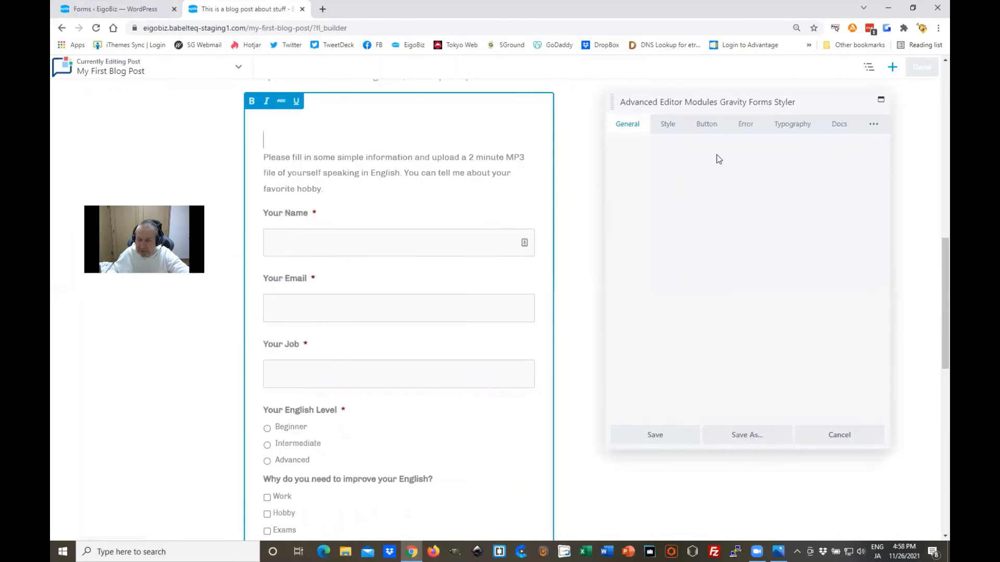
- Look through the module's style options, set the form's background type to Color and save the module settings
left_click(680, 128)
scroll(787, 274, "down", 2)
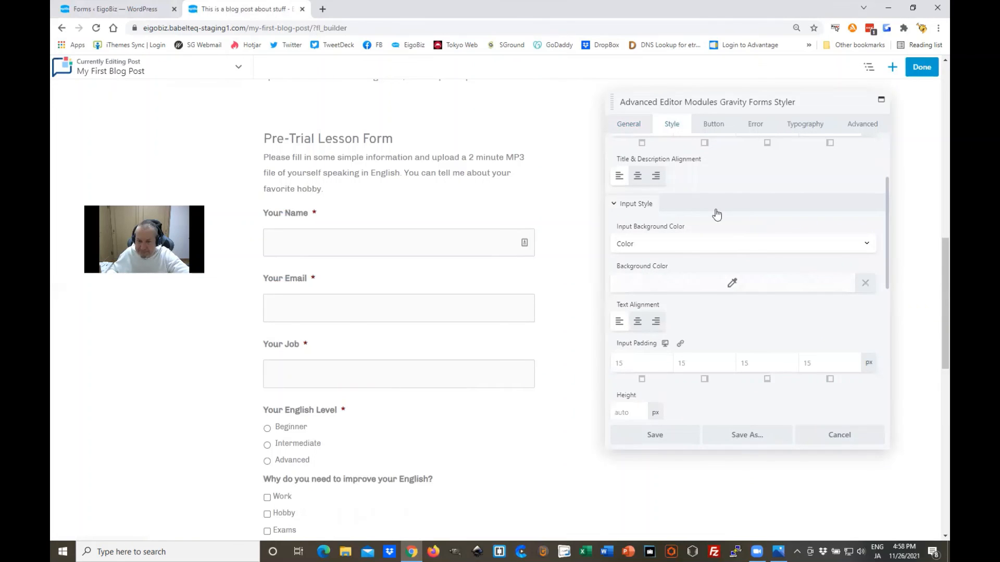
scroll(773, 266, "down", 1)
scroll(760, 338, "down", 5)
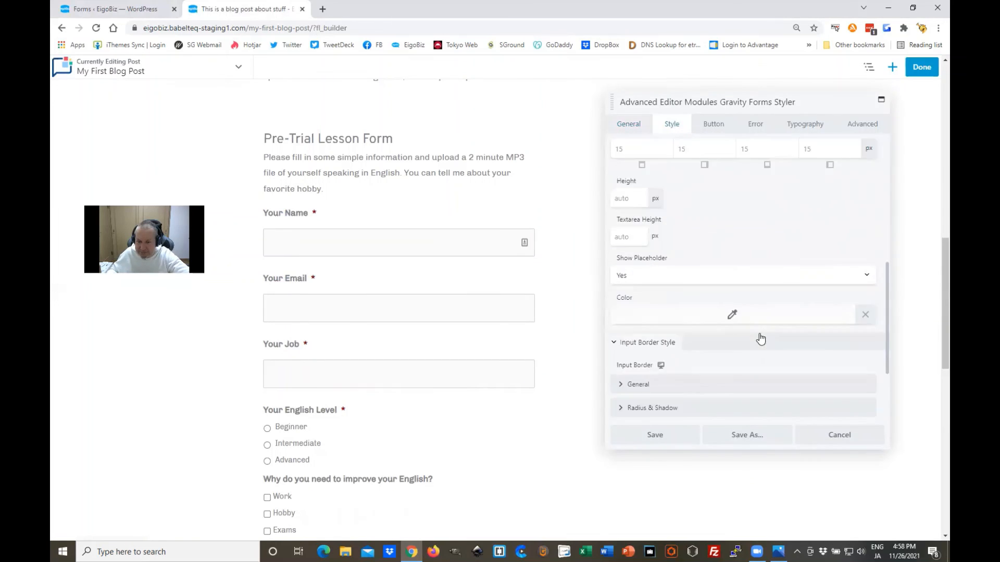
scroll(750, 344, "down", 3)
scroll(725, 318, "up", 5)
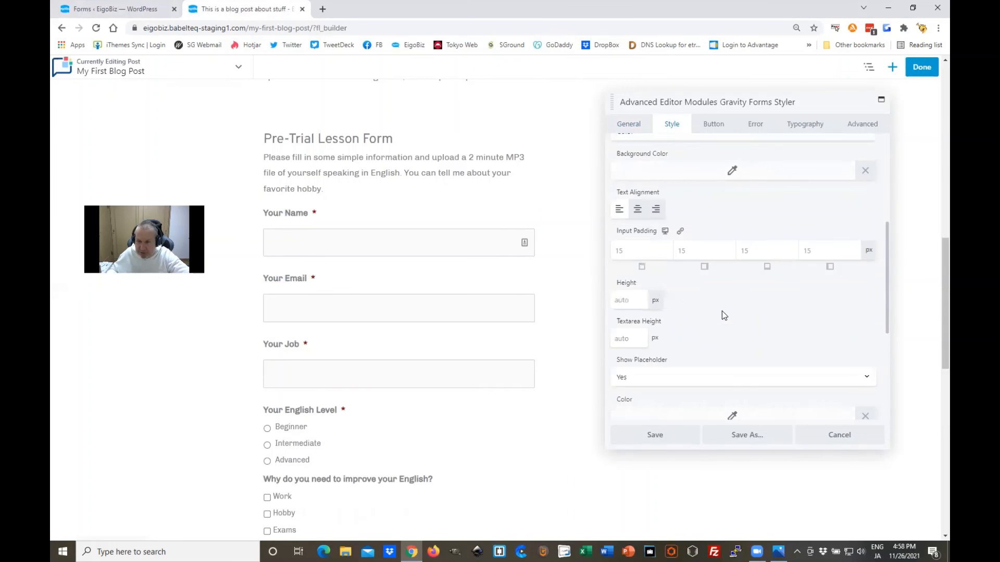
scroll(722, 311, "up", 4)
scroll(720, 316, "up", 2)
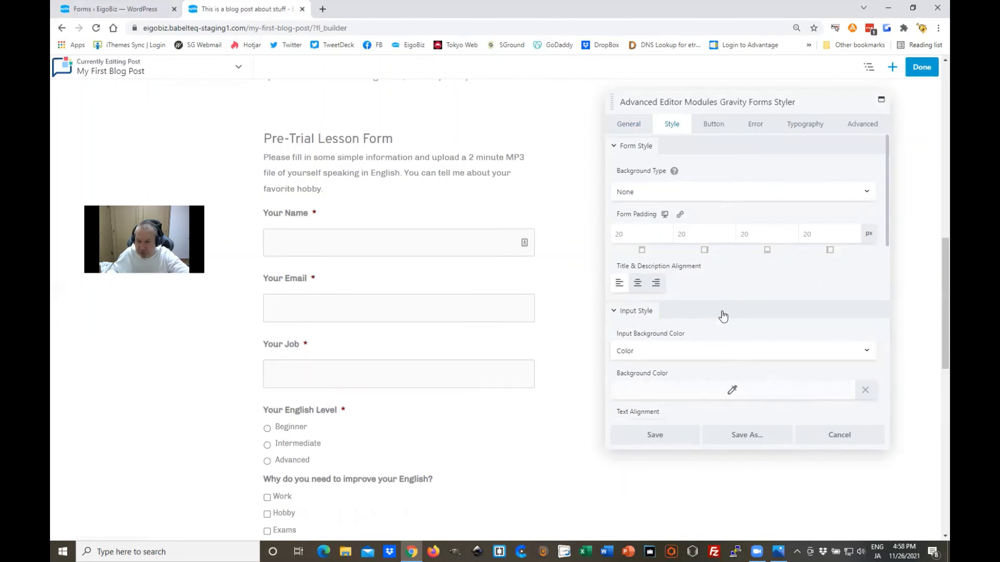
left_click(685, 192)
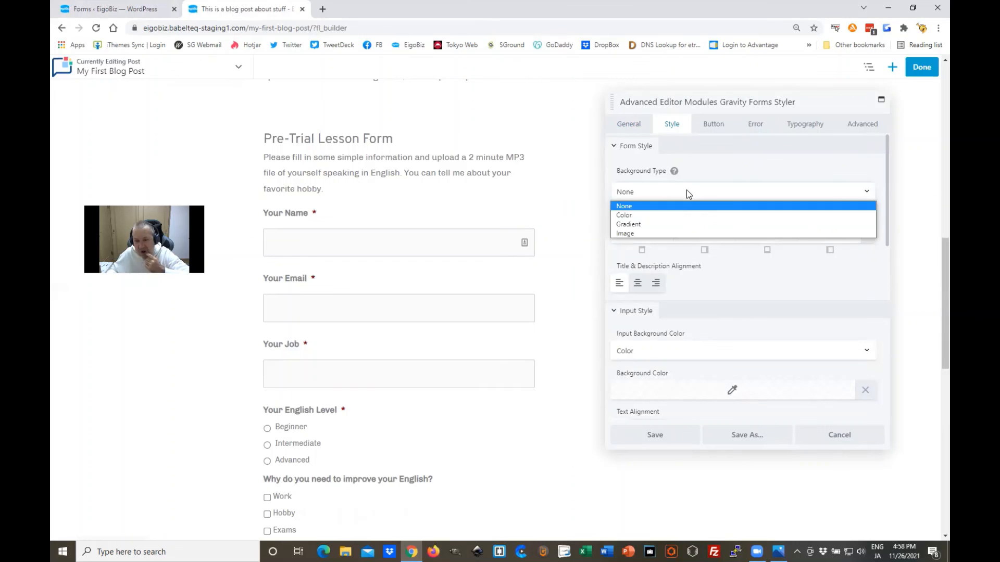
left_click(651, 215)
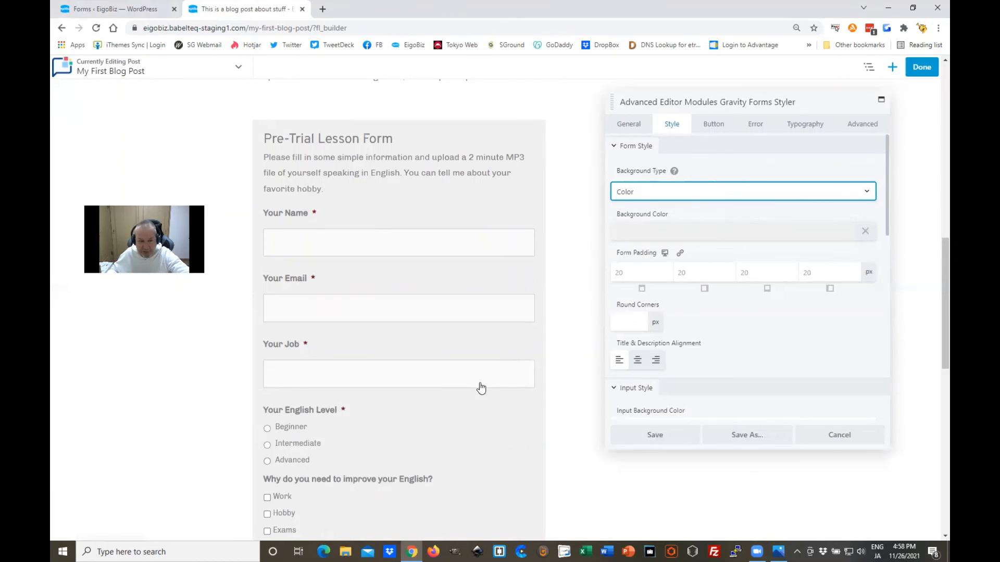
scroll(479, 385, "down", 5)
scroll(480, 378, "down", 5)
left_click(684, 436)
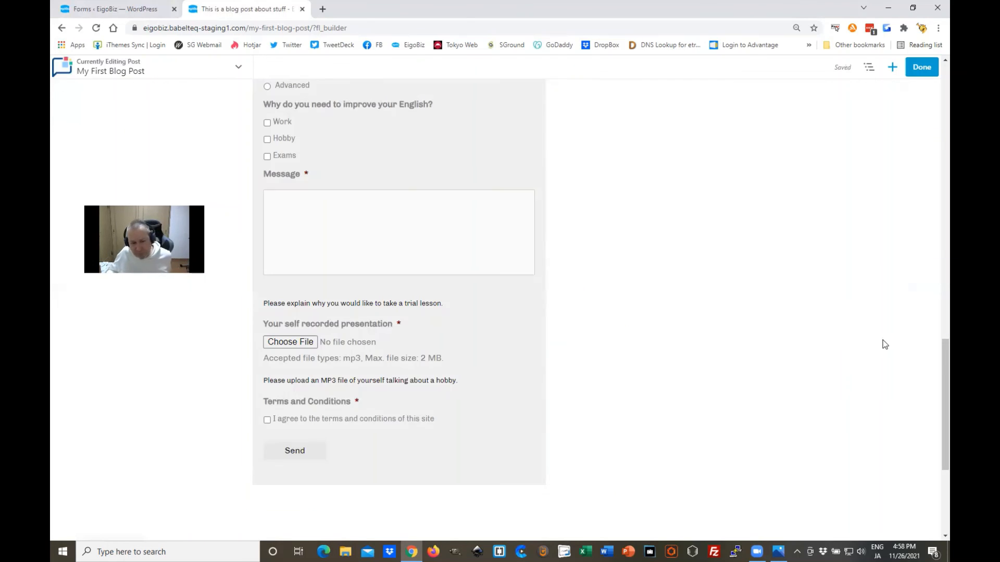
- Check the form's new background, publish the blog post's changes and look over the published page
scroll(404, 341, "up", 1)
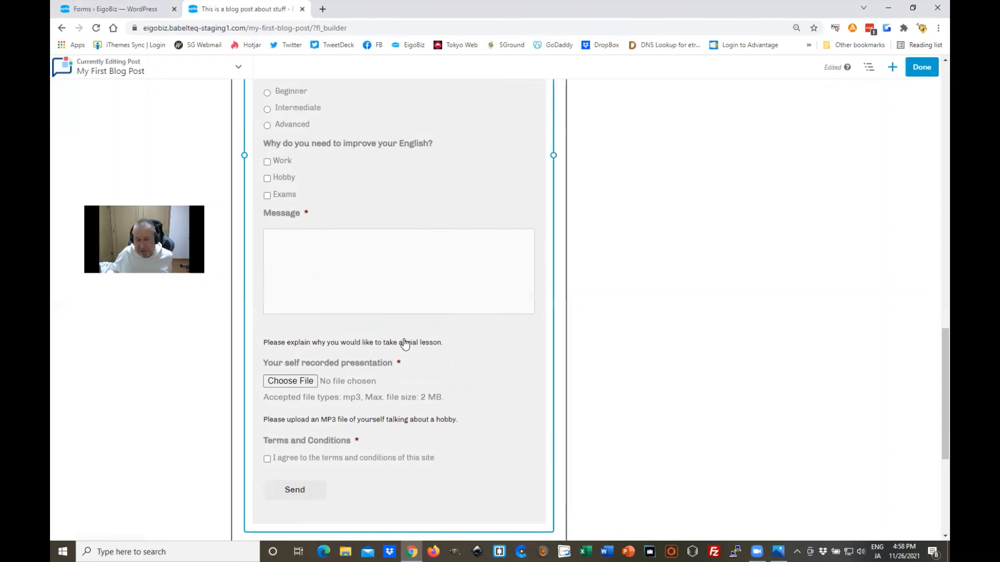
scroll(404, 343, "up", 12)
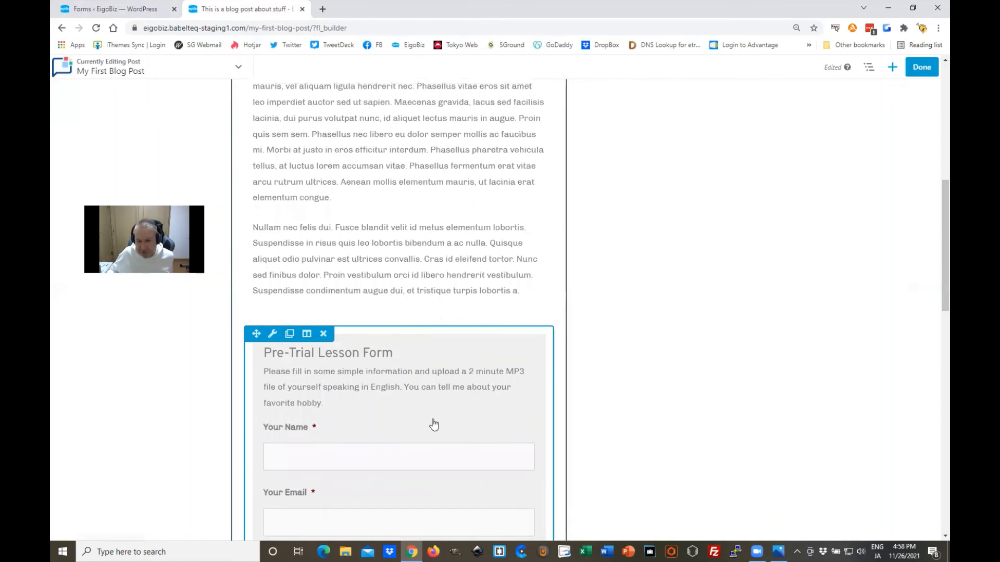
scroll(383, 325, "down", 1)
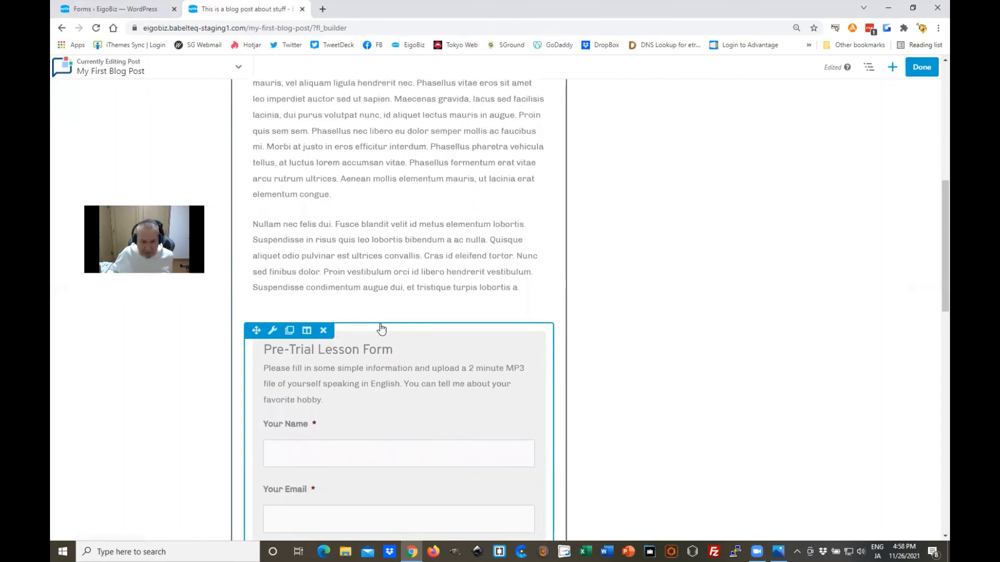
scroll(408, 369, "down", 4)
scroll(426, 402, "up", 1)
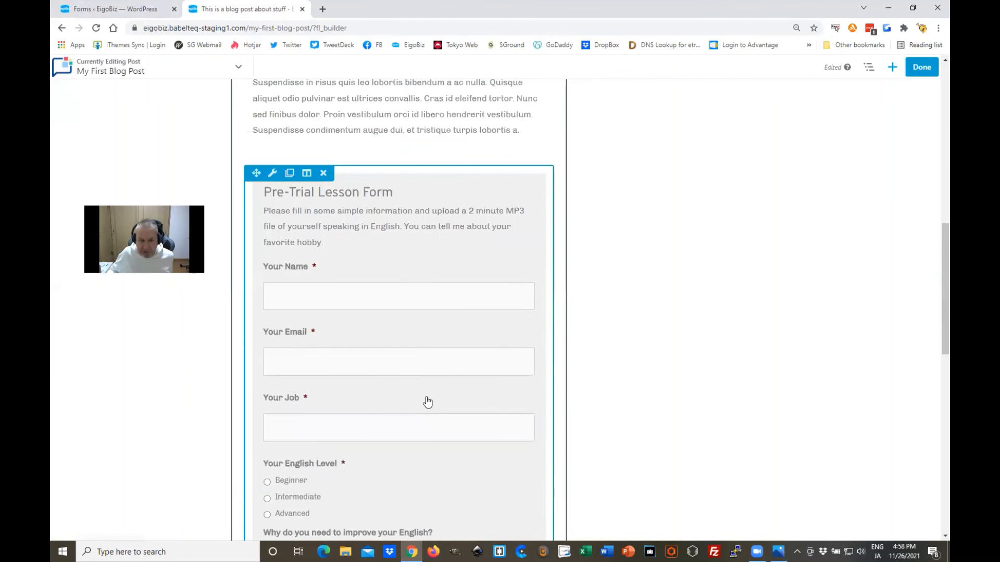
left_click(922, 70)
left_click(879, 68)
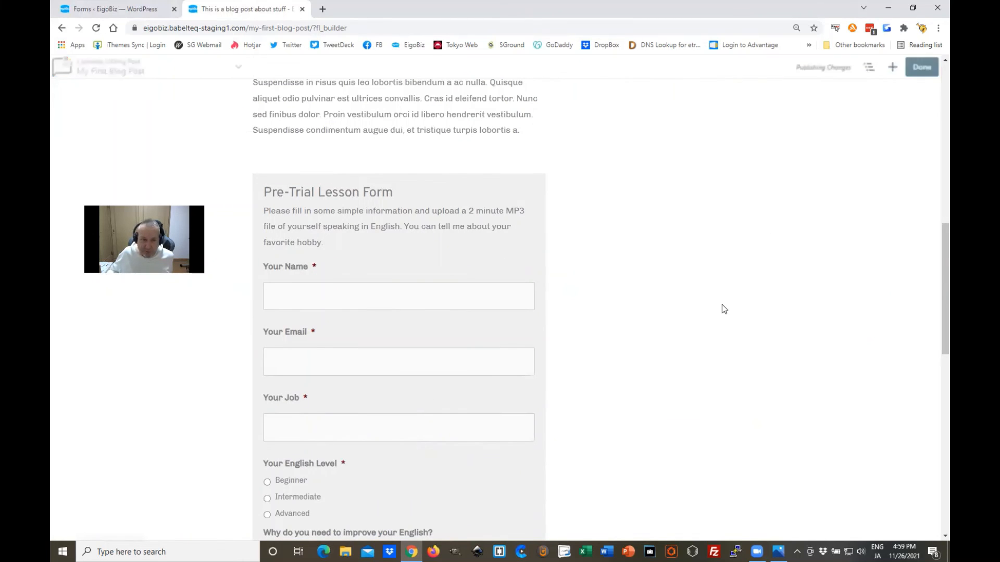
scroll(619, 382, "down", 10)
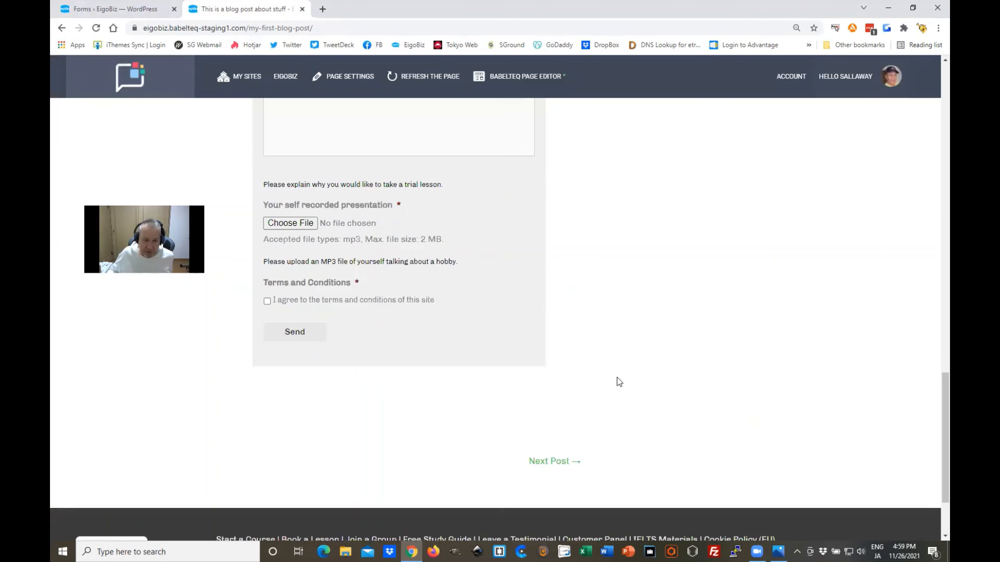
scroll(619, 381, "up", 15)
scroll(618, 382, "up", 5)
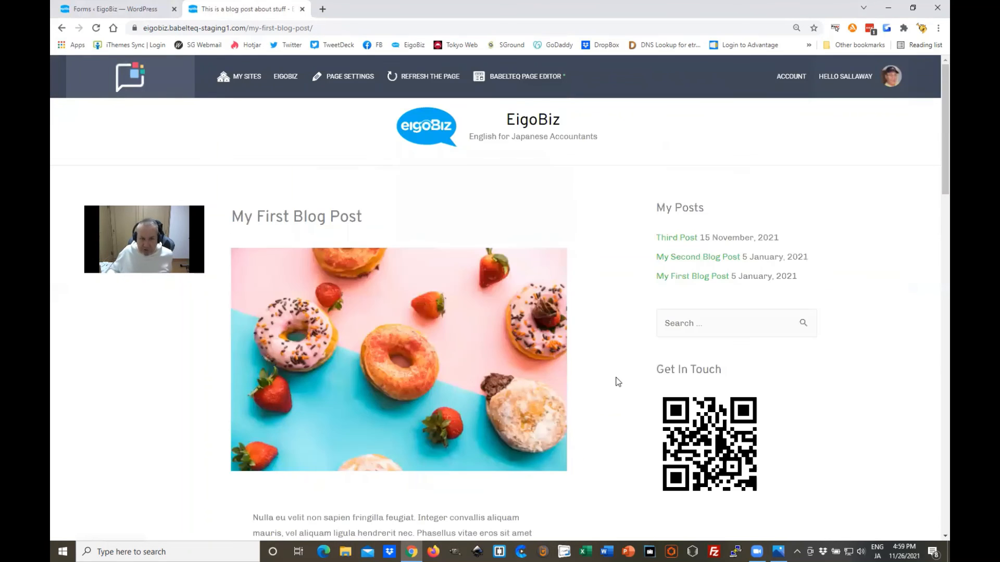